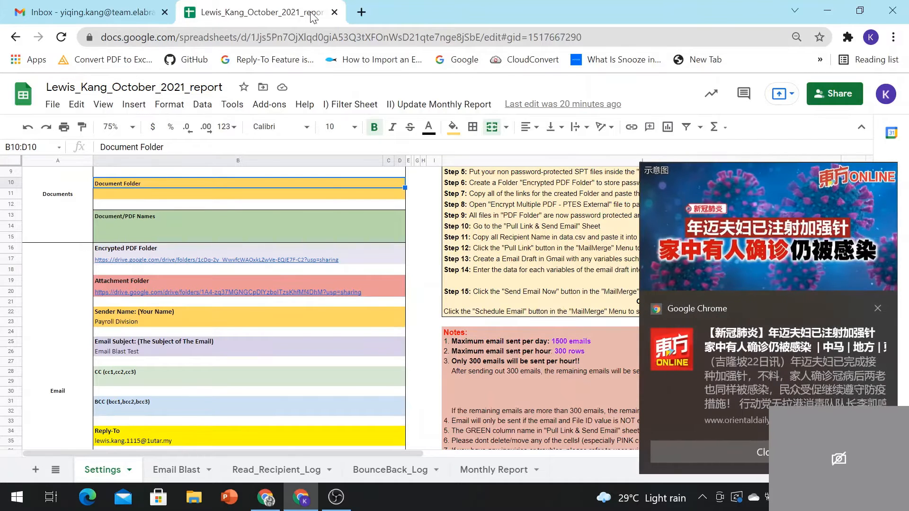
Step: Confirm cell B26 on the Settings sheet reads 'Email Blast Test', then go to Gmail
left_click(878, 308)
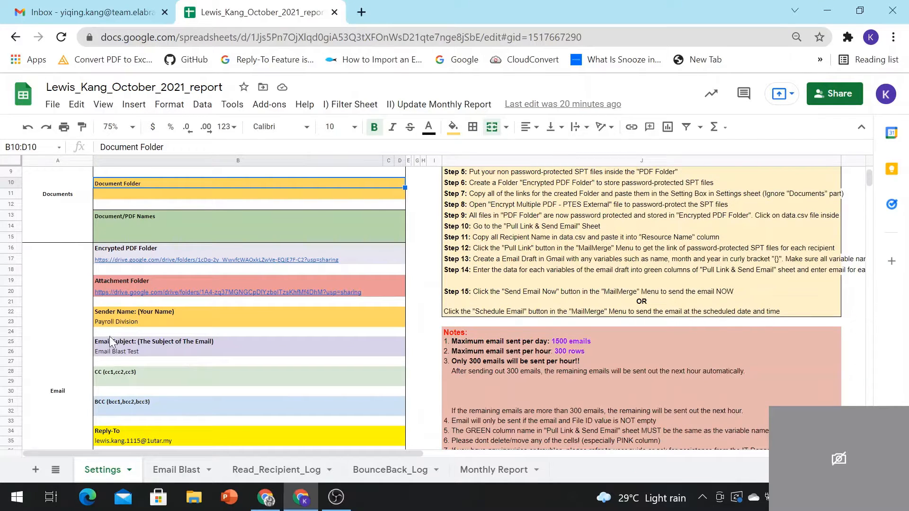
left_click(115, 354)
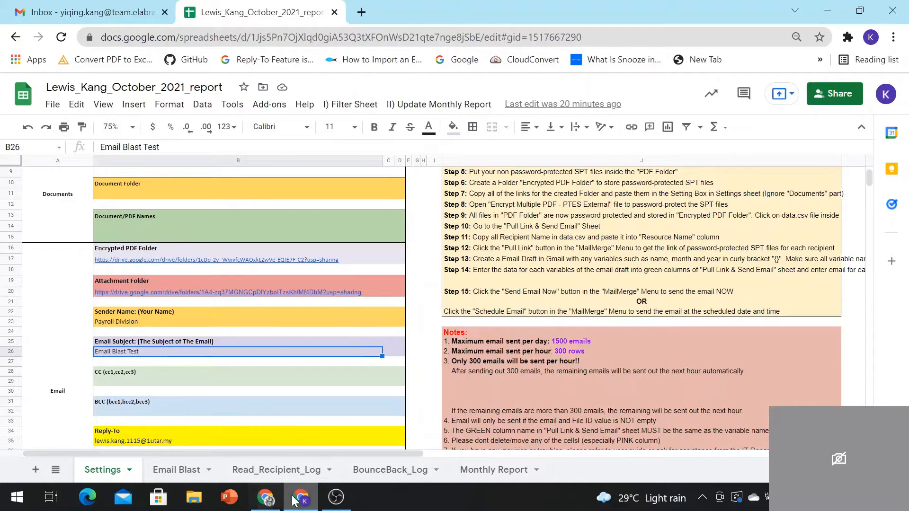
left_click(90, 12)
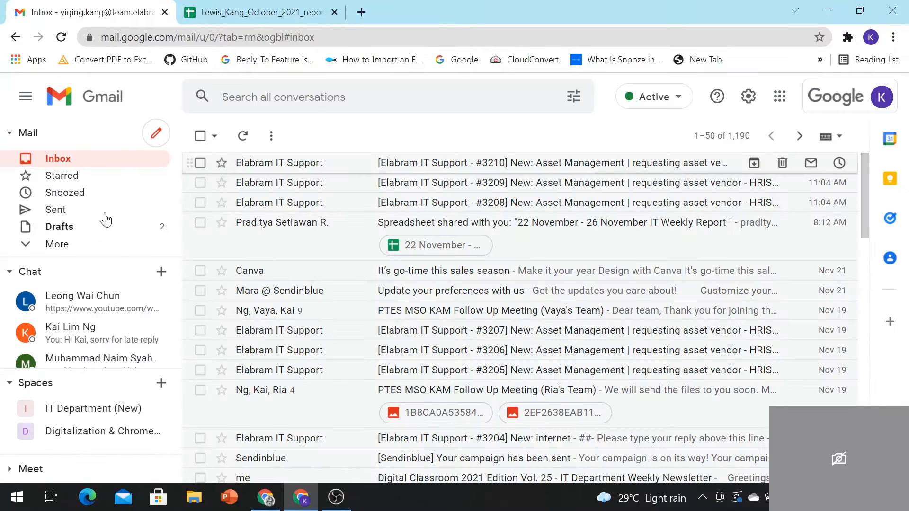
Step: Open the 'Email Blast Test' draft from Drafts and highlight its subject line
left_click(97, 230)
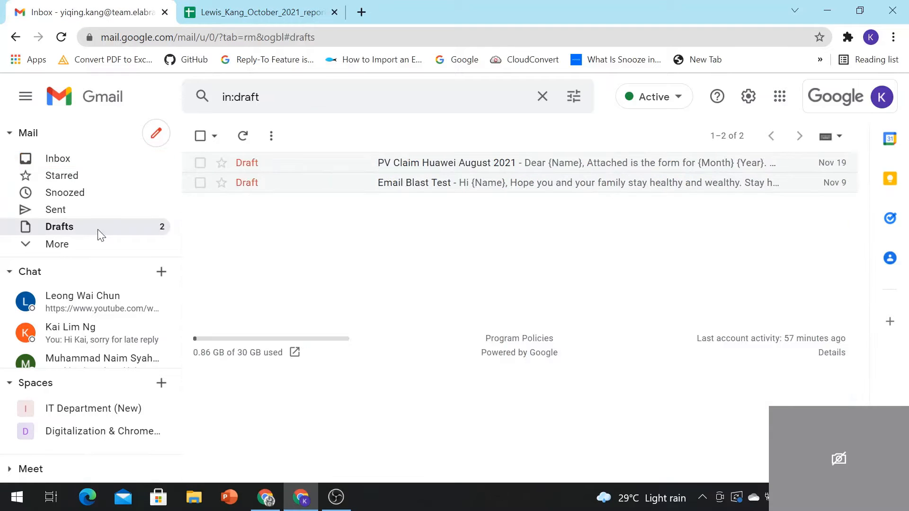
left_click(428, 185)
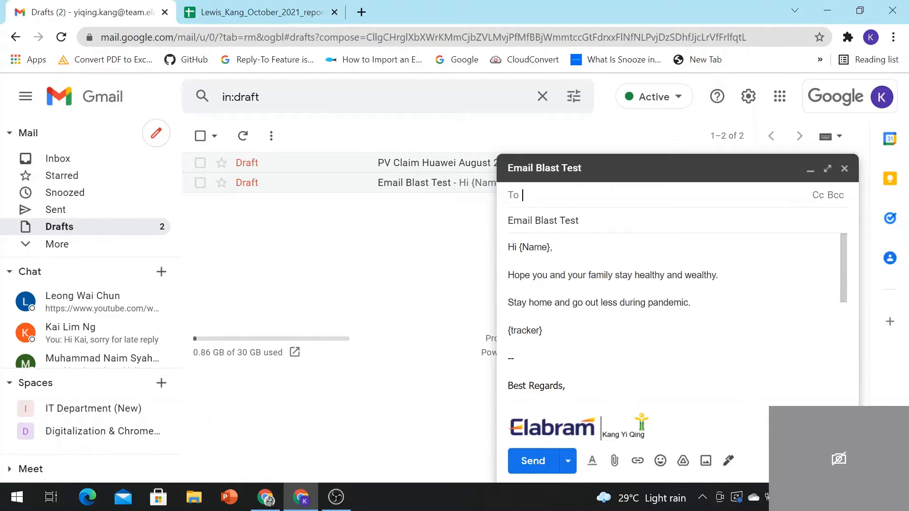
mouse_move(513, 220)
left_mouse_down()
mouse_move(579, 220)
mouse_move(511, 225)
left_mouse_up()
left_click(587, 222)
left_click_drag(583, 221, 552, 247)
left_click(587, 221)
Step: Inspect the {Name} and {tracker} placeholders in the draft body, then close the draft
left_click(555, 247)
left_click(553, 247)
left_click(553, 247)
left_click_drag(508, 330, 543, 331)
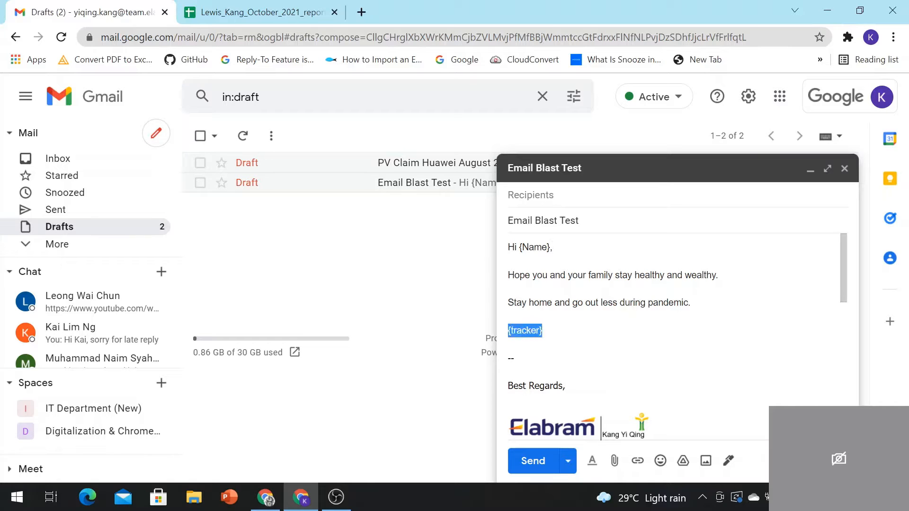
left_click(543, 331)
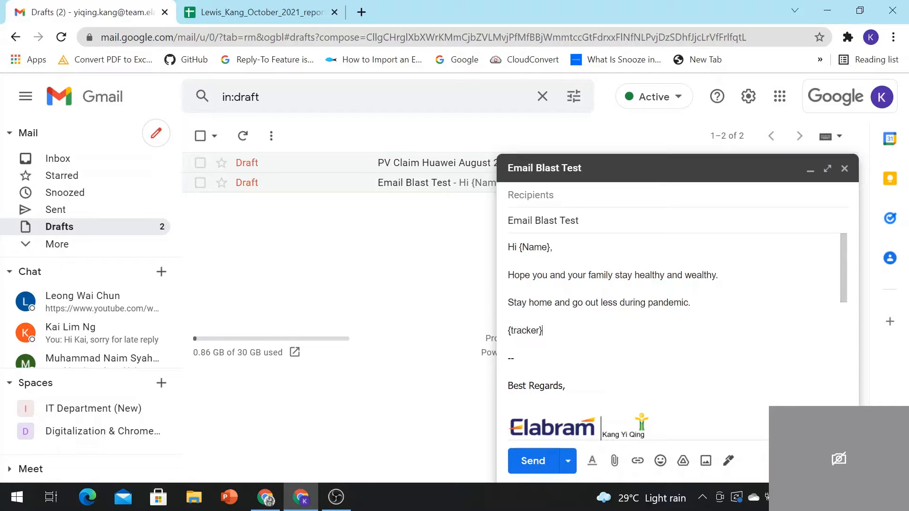
left_click_drag(539, 330, 517, 330)
left_click(543, 330)
scroll(673, 321, "down", 10)
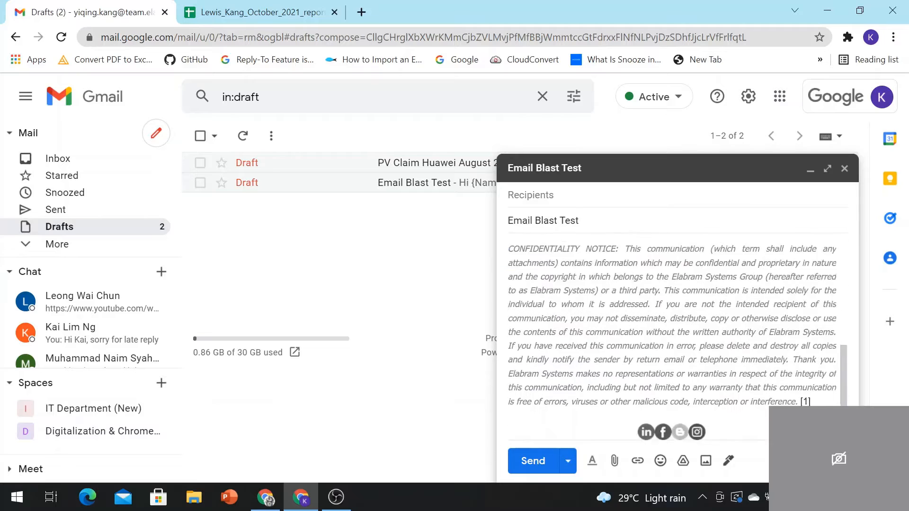
scroll(672, 322, "up", 6)
left_click(844, 168)
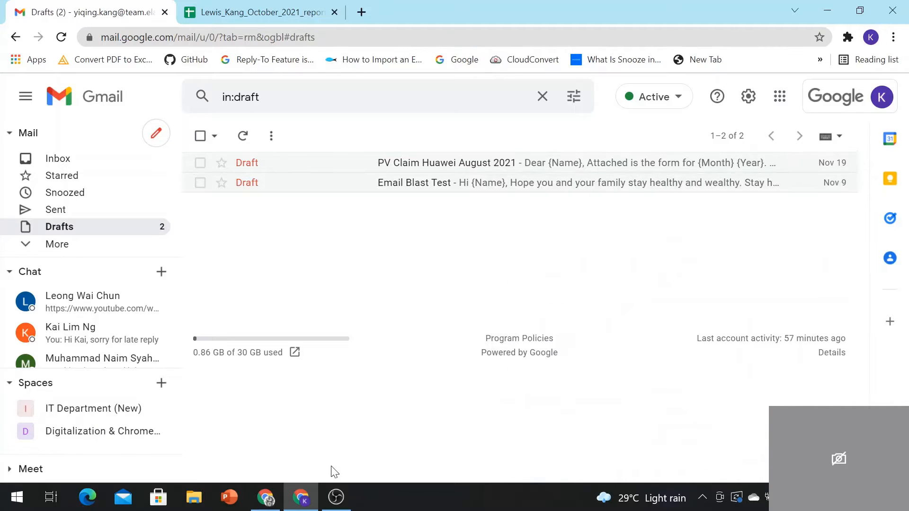
Step: Open a new browser tab and launch Google Drive from the Google apps grid
left_click(301, 7)
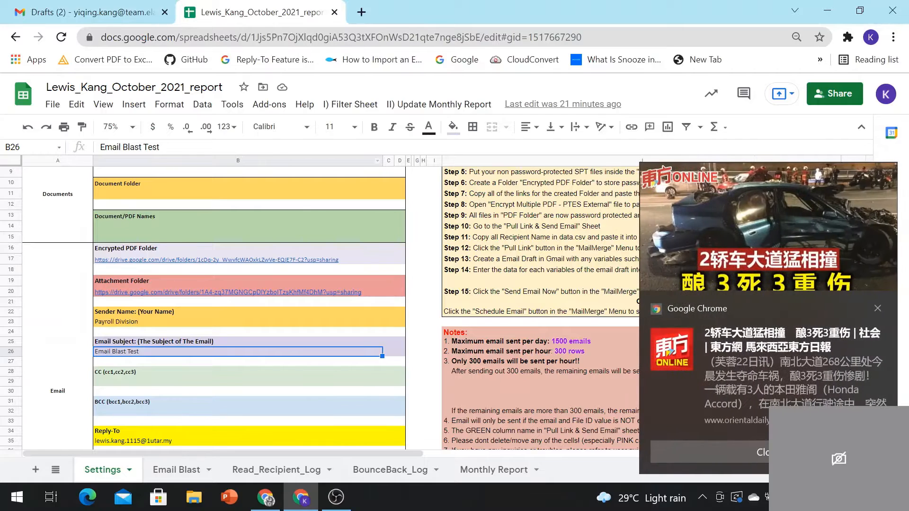
left_click(361, 12)
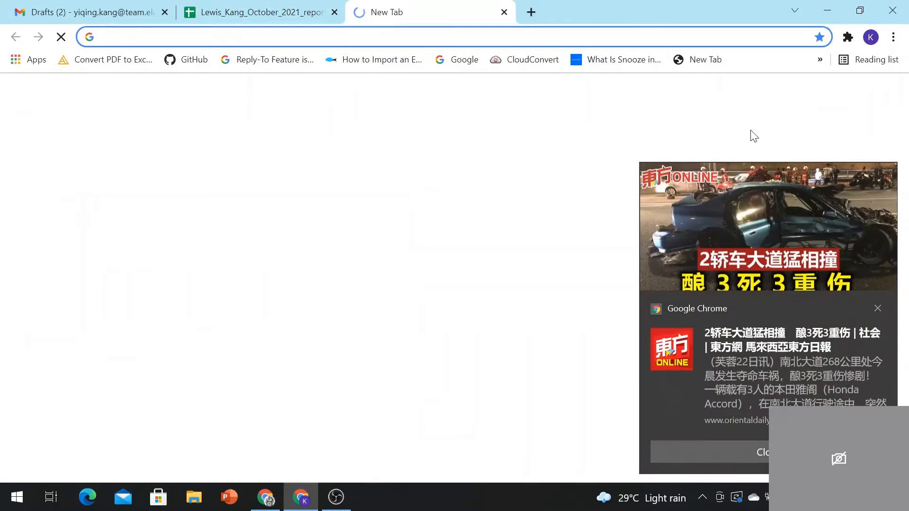
left_click(877, 309)
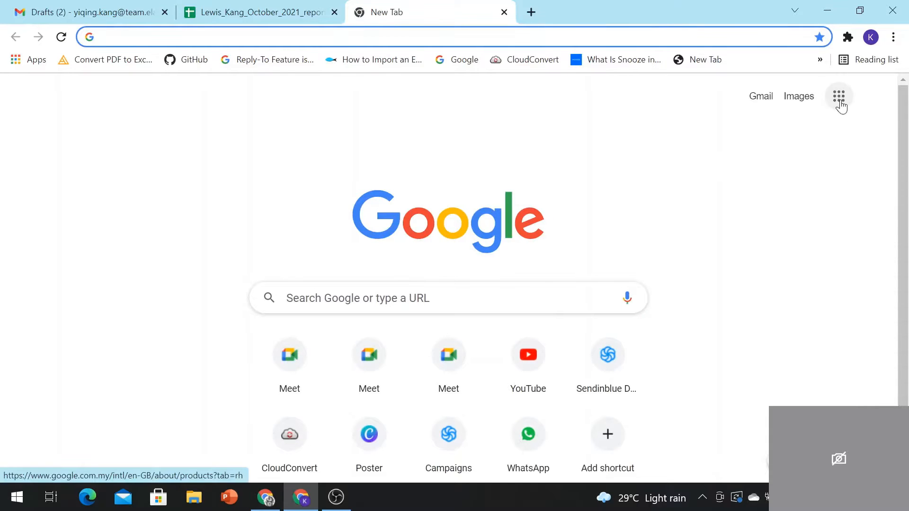
left_click(839, 97)
left_click(839, 97)
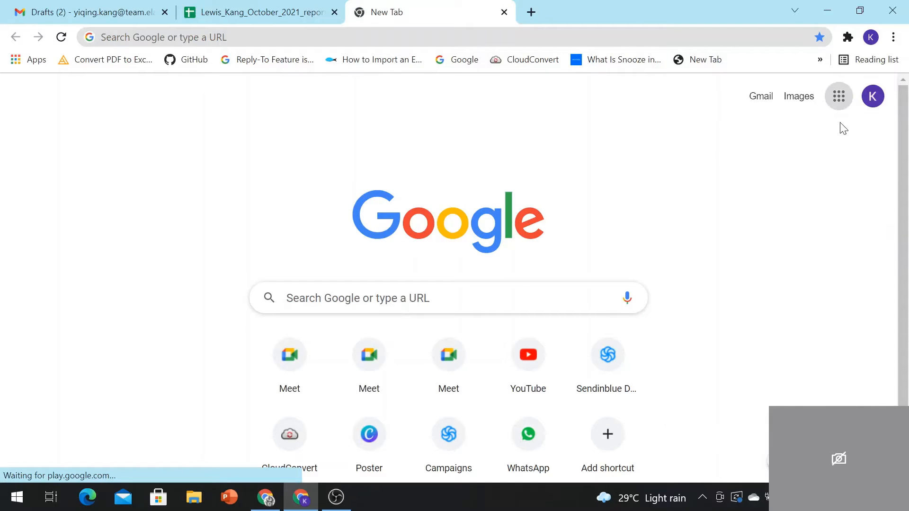
left_click(839, 97)
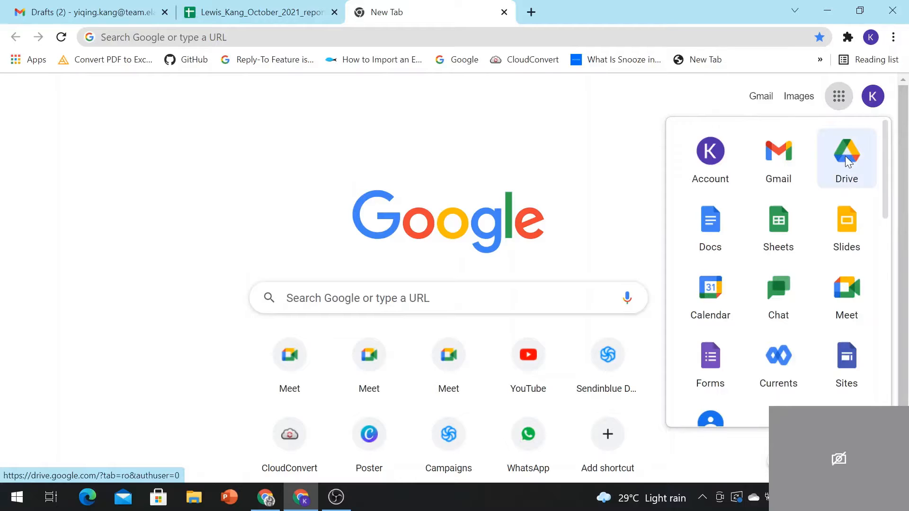
left_click(847, 161)
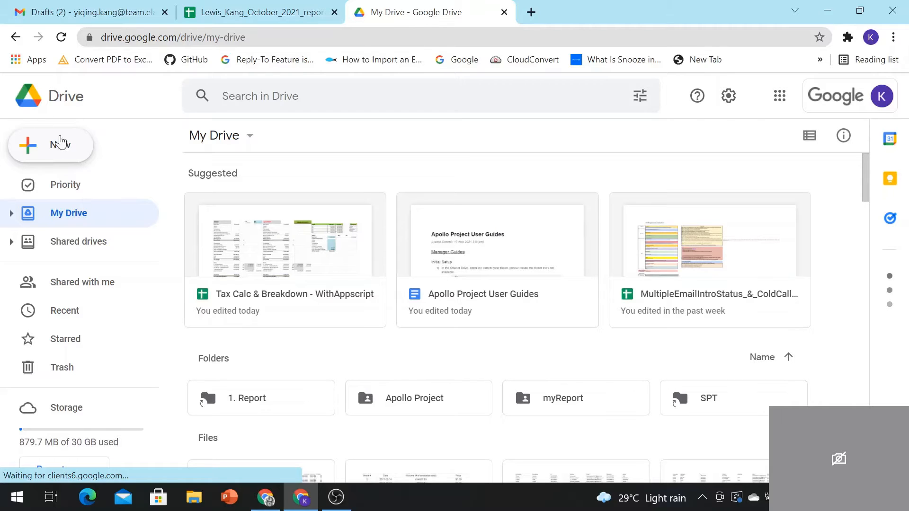
Step: Browse the New menu in My Drive, cancelling without creating a folder
left_click(61, 156)
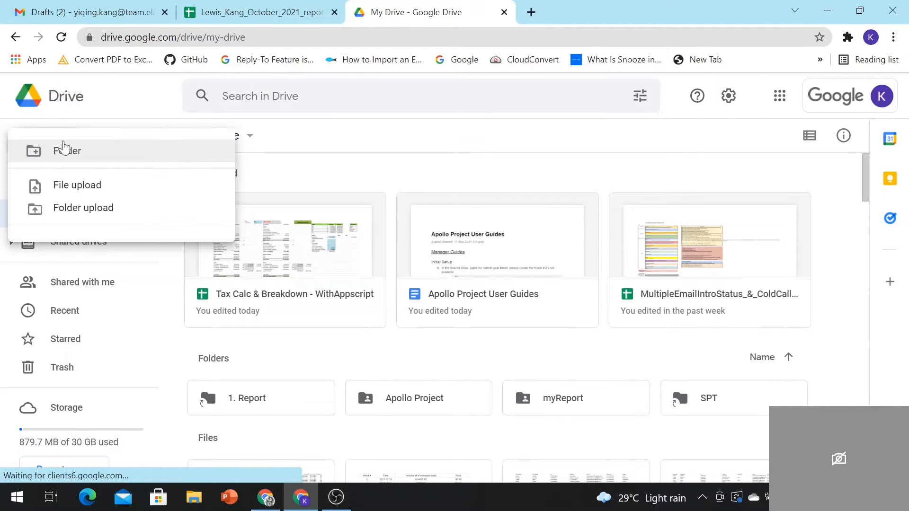
left_click(147, 107)
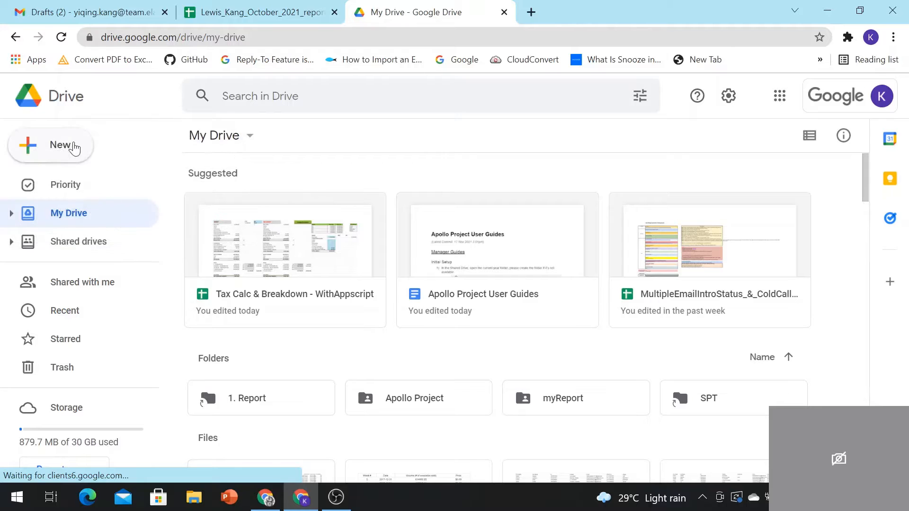
left_click(73, 145)
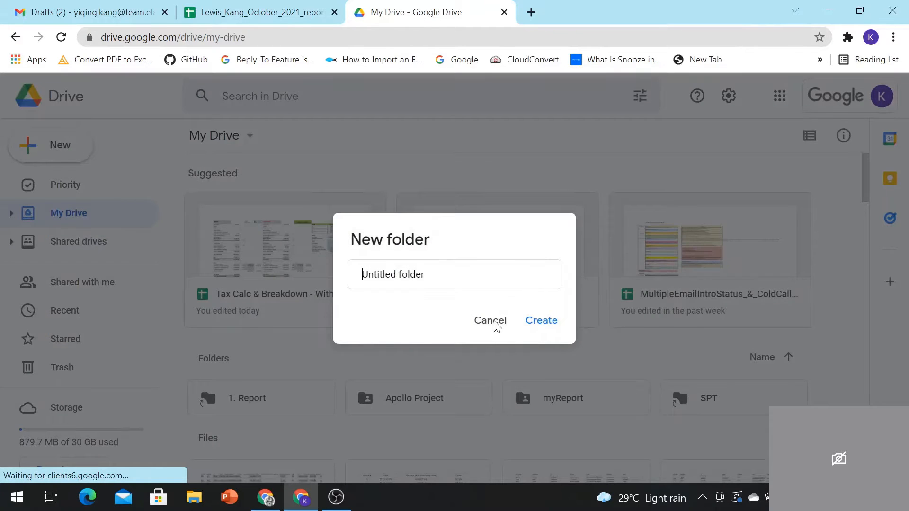
left_click(477, 328)
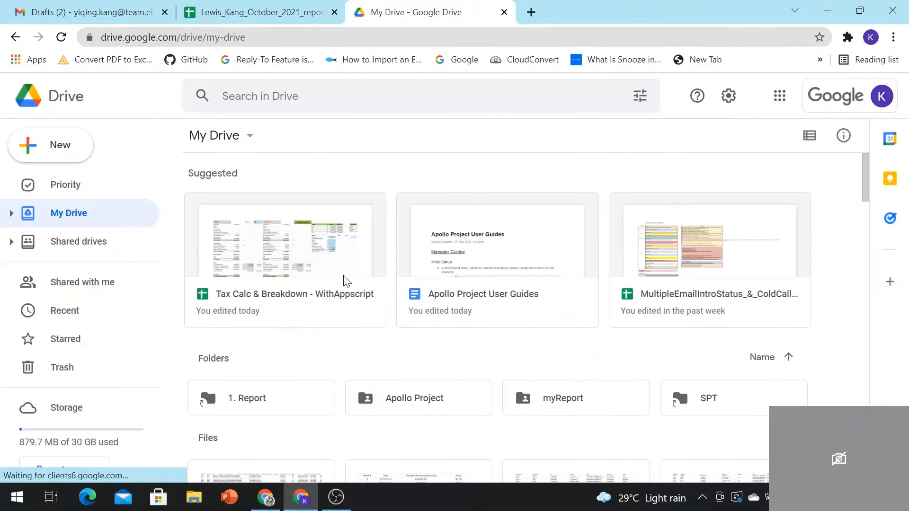
left_click(63, 141)
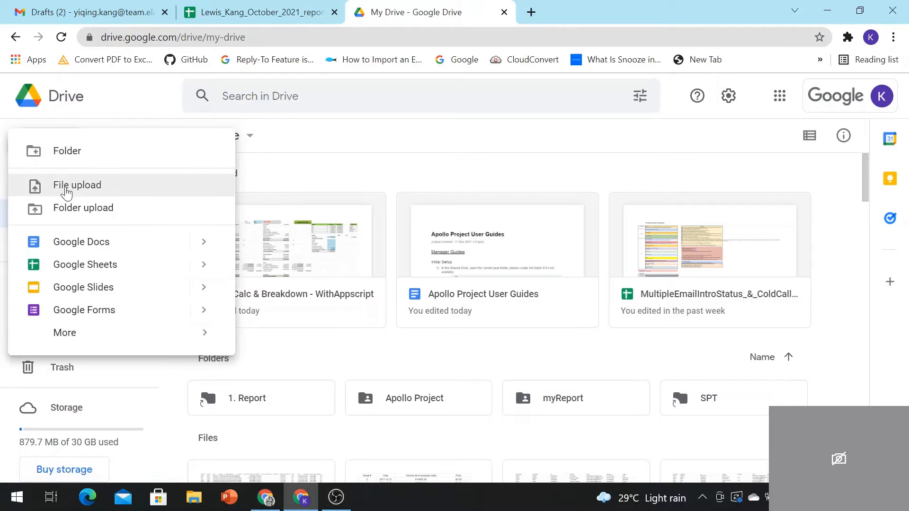
left_click(321, 145)
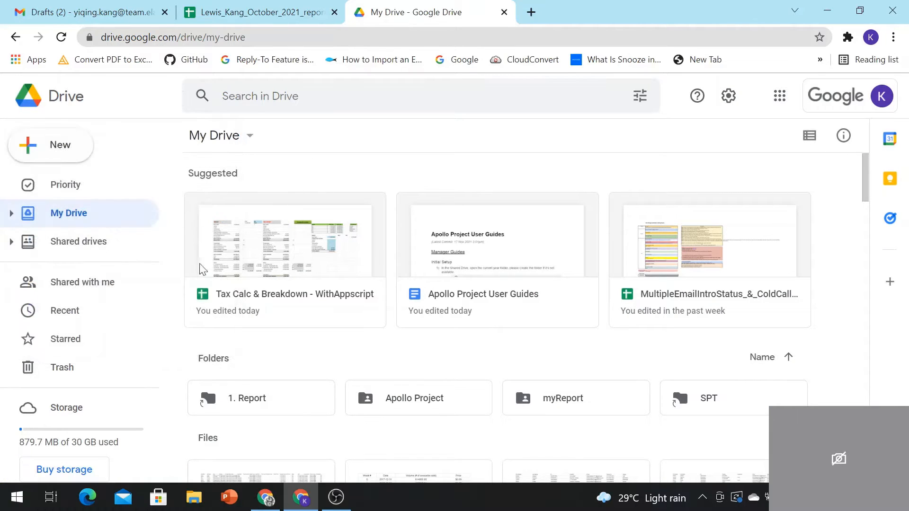
Step: Switch My Drive to list view and open apollo-contacts-export (40).csv with Google Sheets
scroll(237, 284, "down", 10)
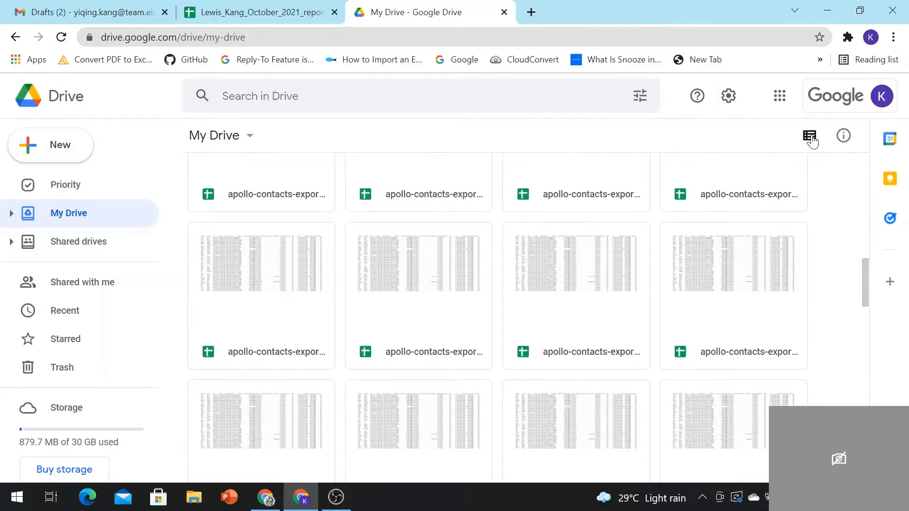
left_click(810, 137)
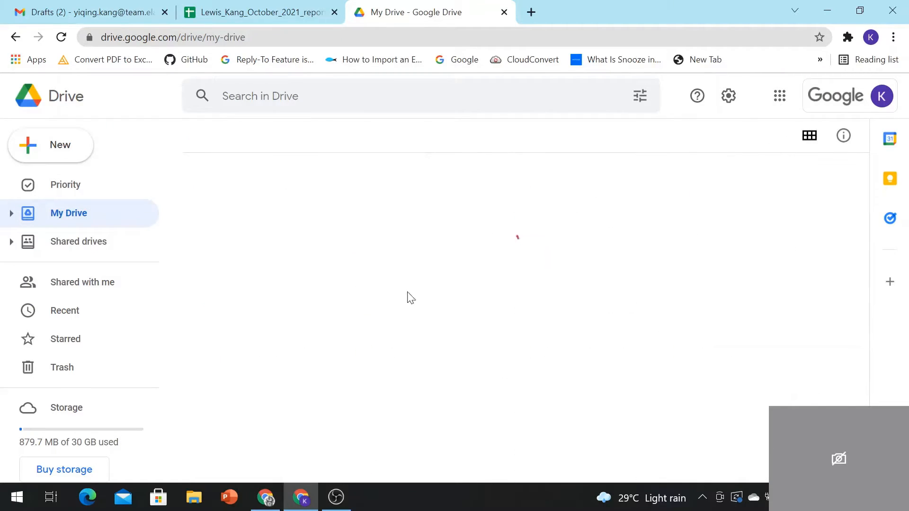
scroll(381, 326, "down", 5)
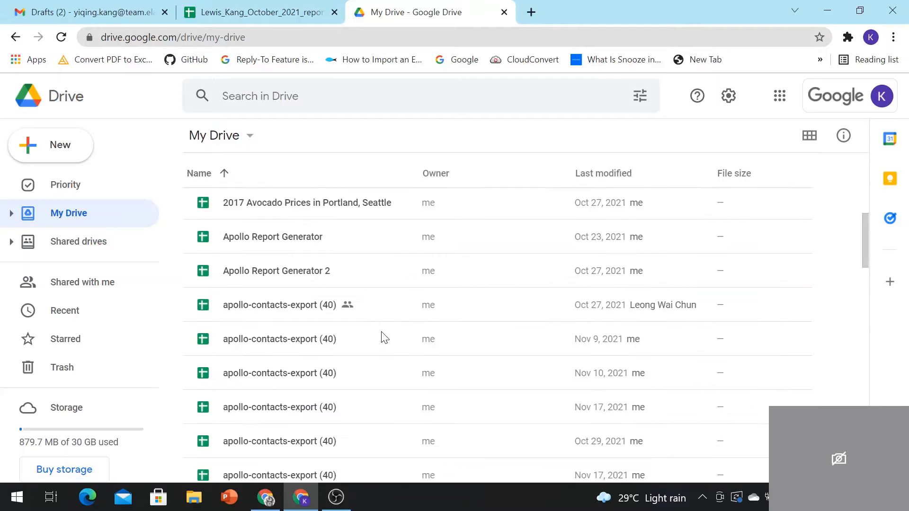
scroll(385, 338, "down", 10)
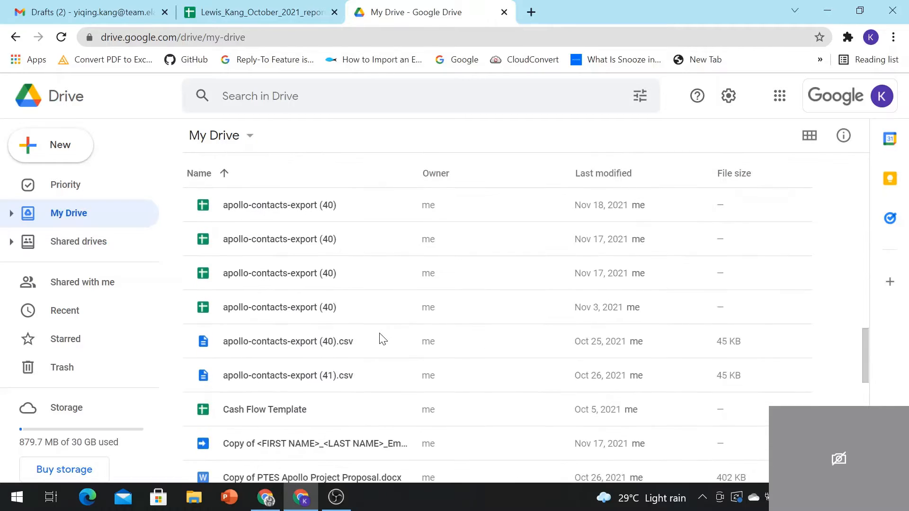
right_click(291, 345)
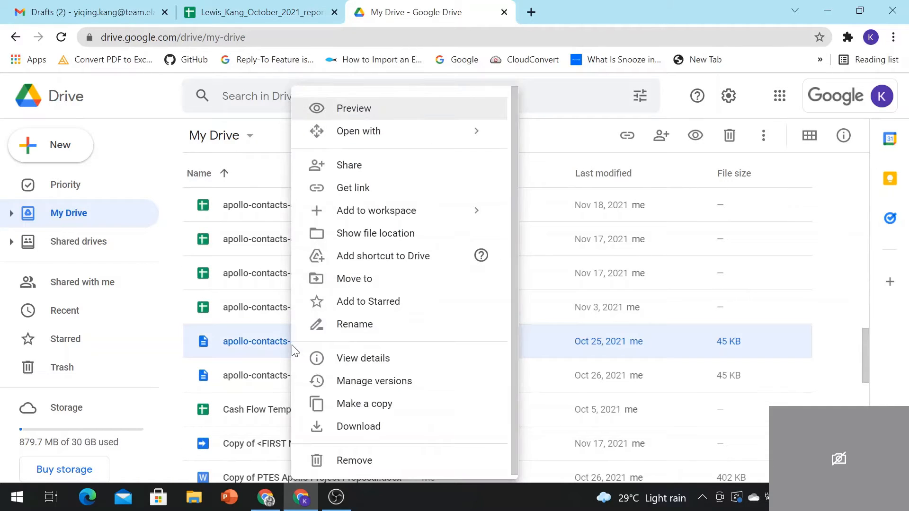
mouse_move(476, 136)
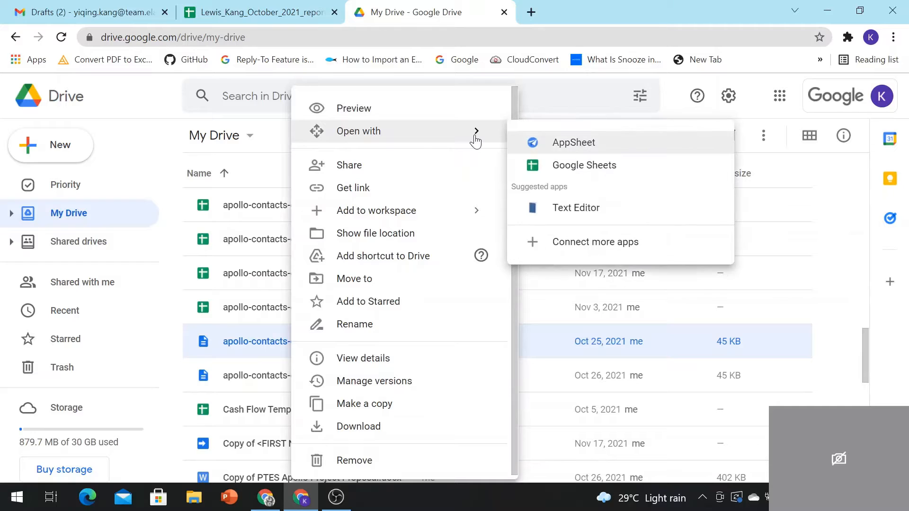
left_click(531, 167)
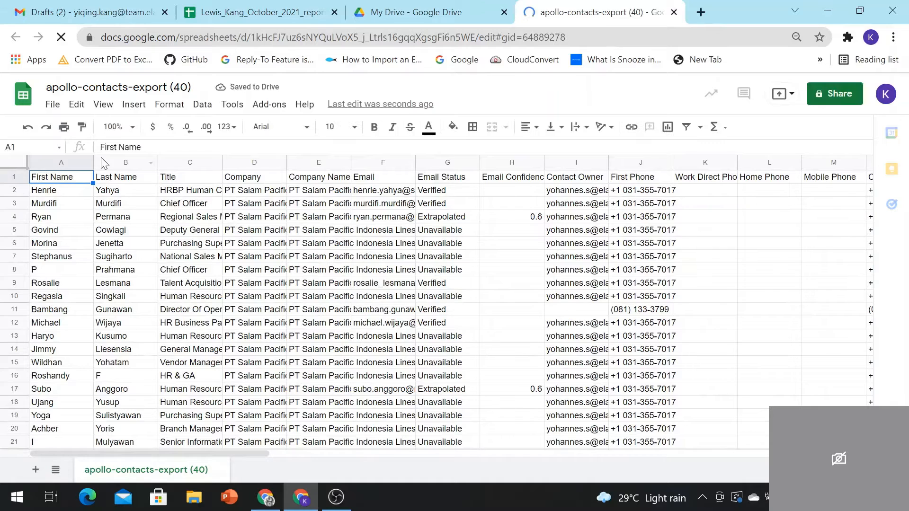
Step: Start copying the apollo-contacts-export (40) sheet to an existing spreadsheet
left_click(109, 180)
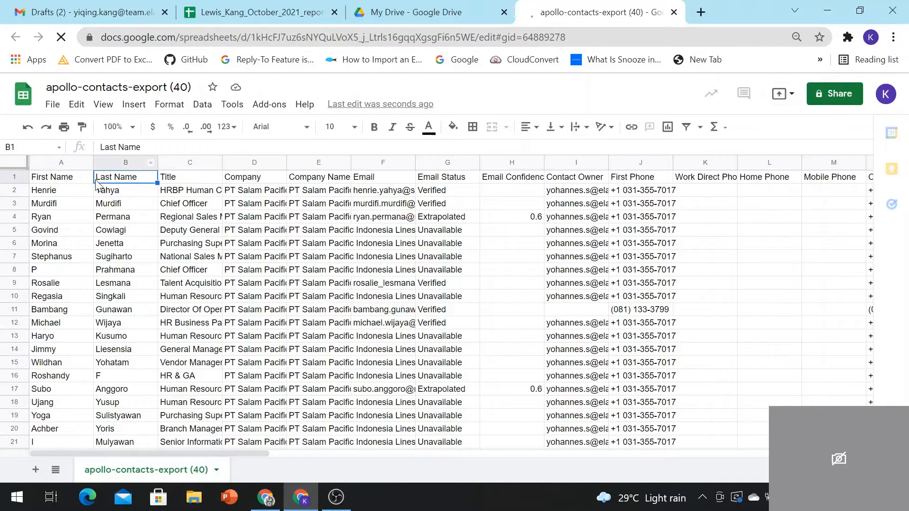
key("Left")
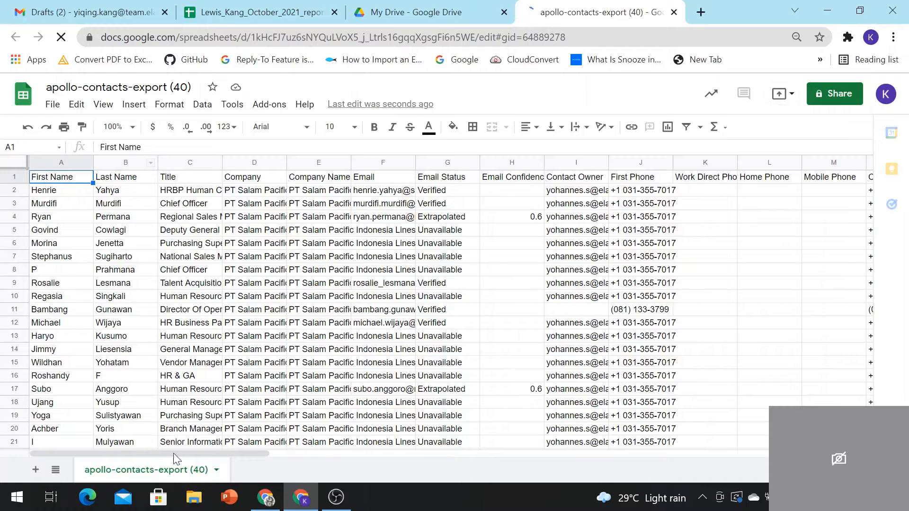
right_click(167, 472)
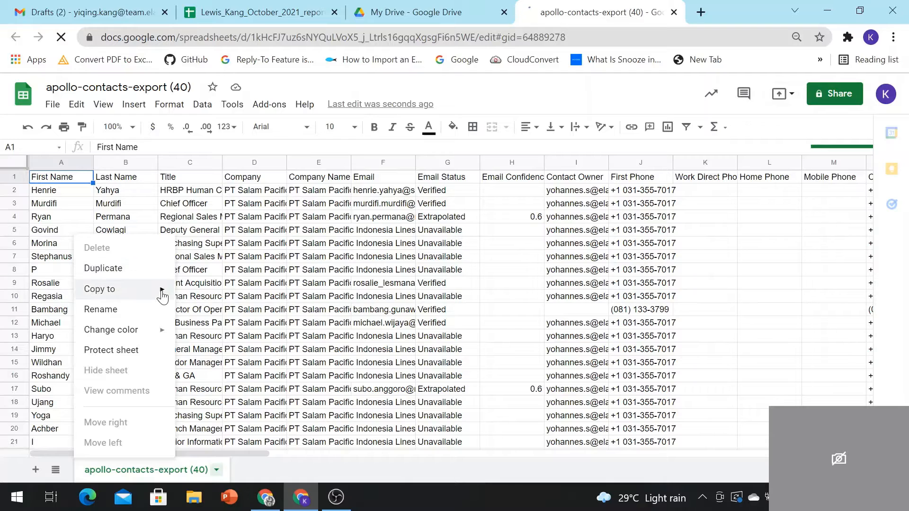
mouse_move(162, 296)
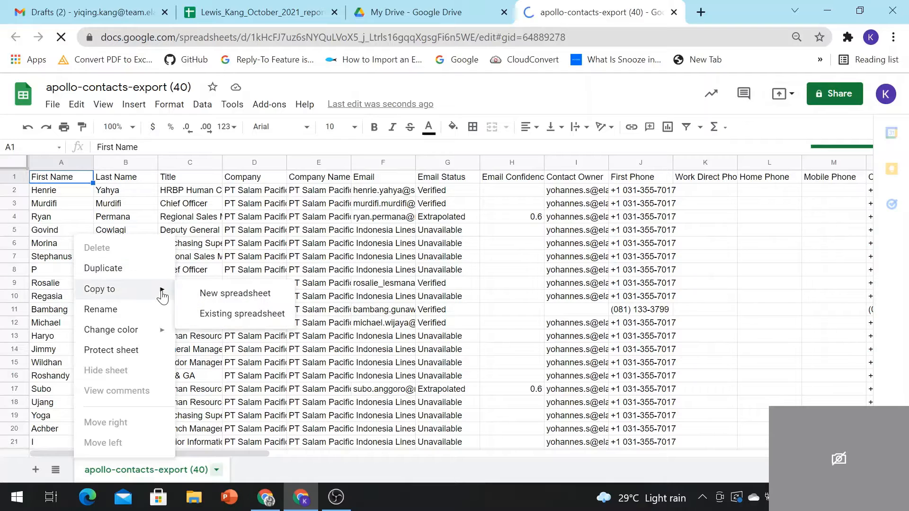
left_click(209, 316)
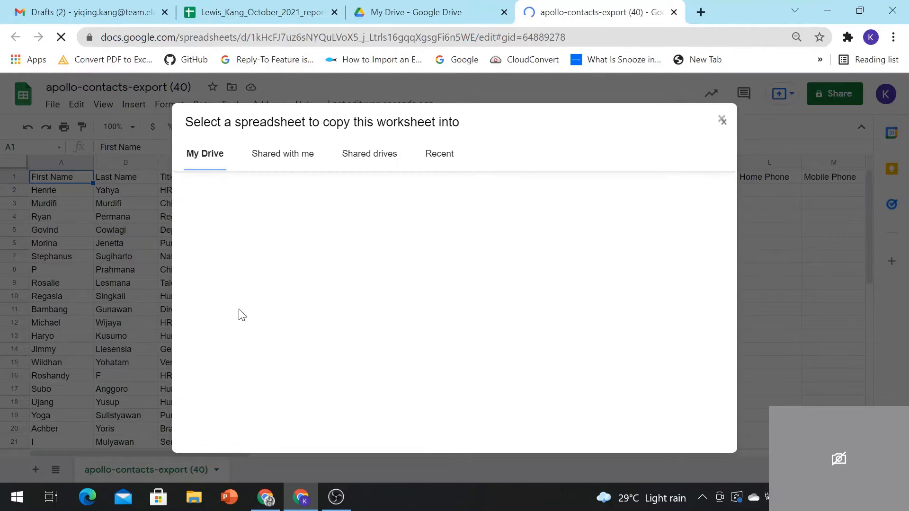
Step: Copy the sheet into the October 2021 report in ESSB ITD - Test > ApolloProject > 2021 > October > Staffs_Apollo_Contact_Report
left_click(365, 161)
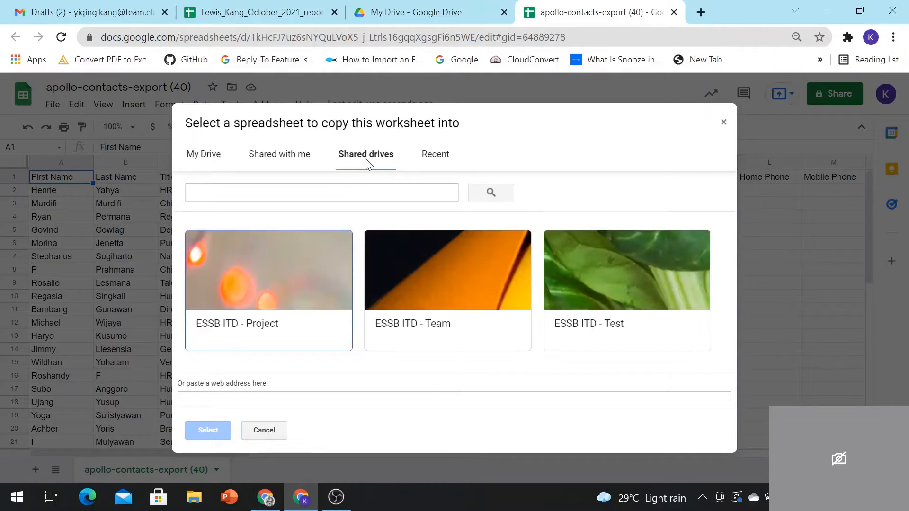
double_click(615, 292)
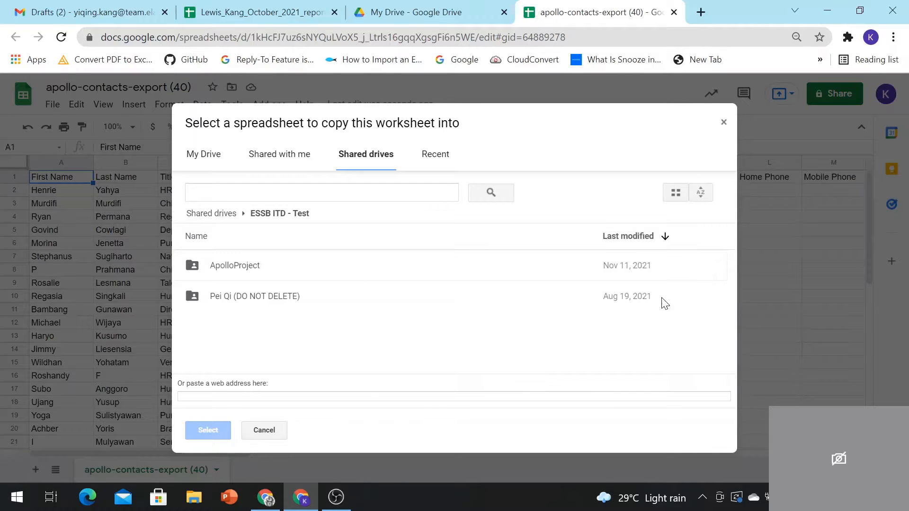
double_click(243, 265)
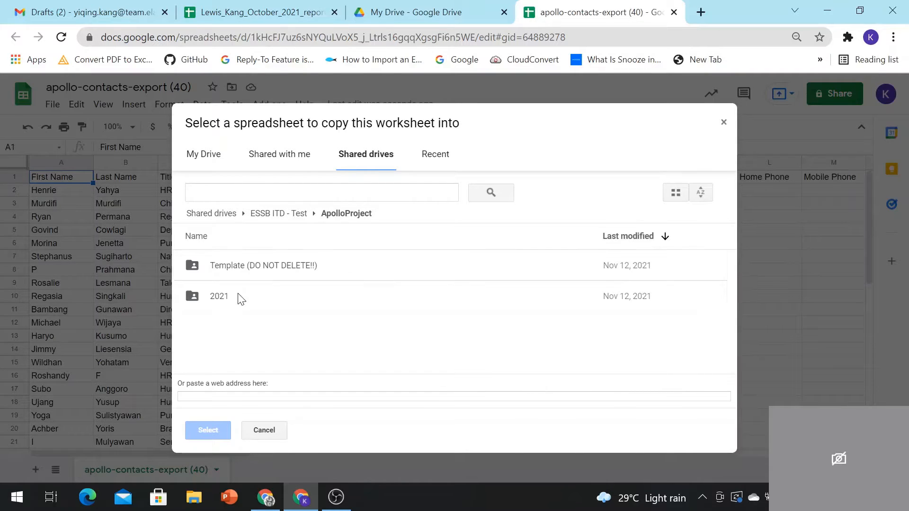
double_click(240, 298)
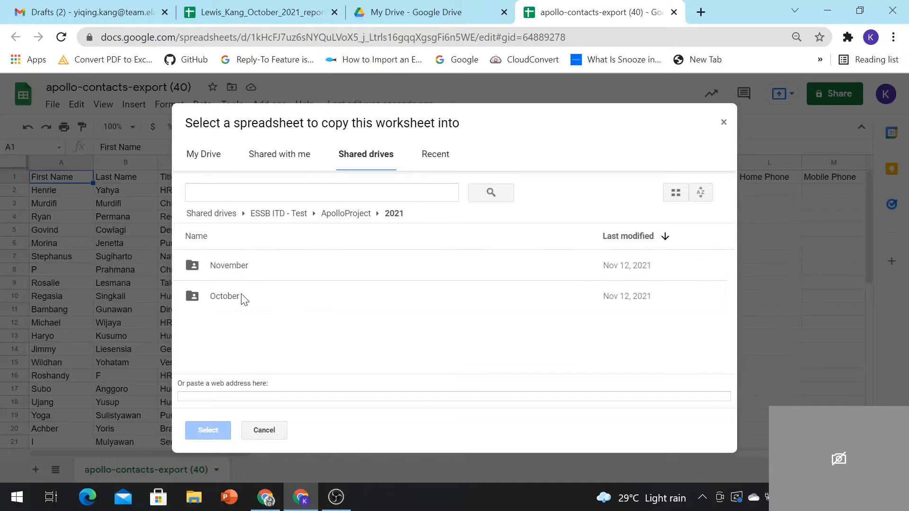
double_click(240, 298)
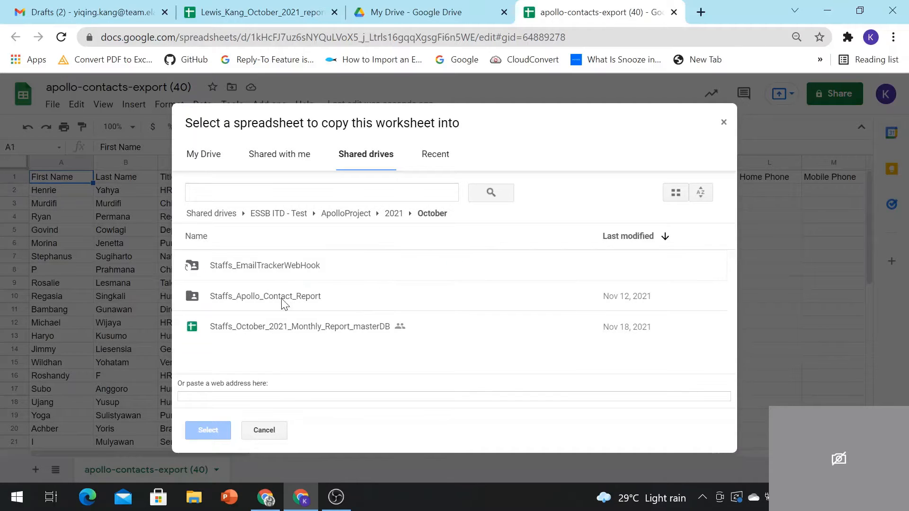
double_click(297, 303)
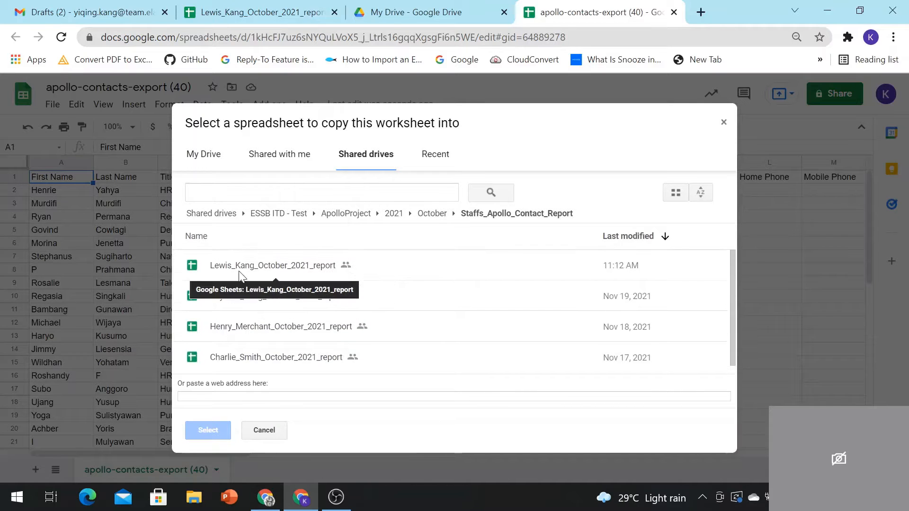
double_click(268, 268)
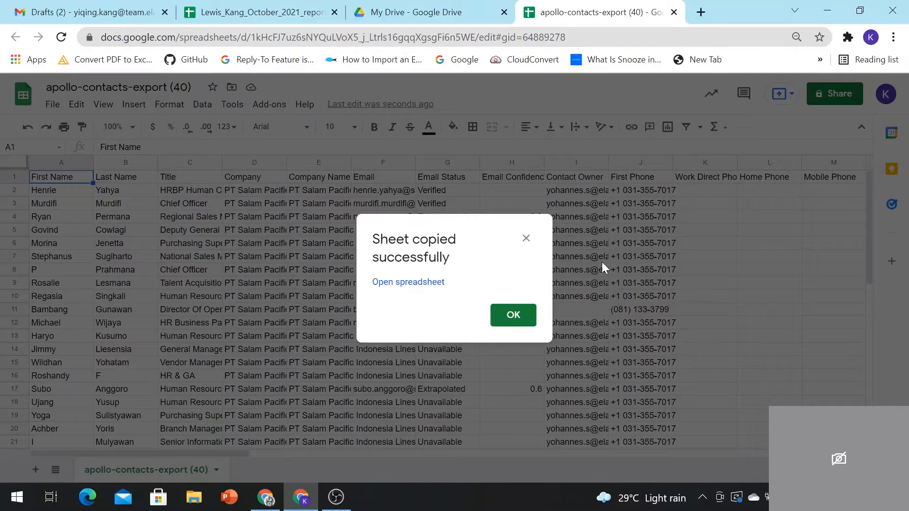
left_click(514, 315)
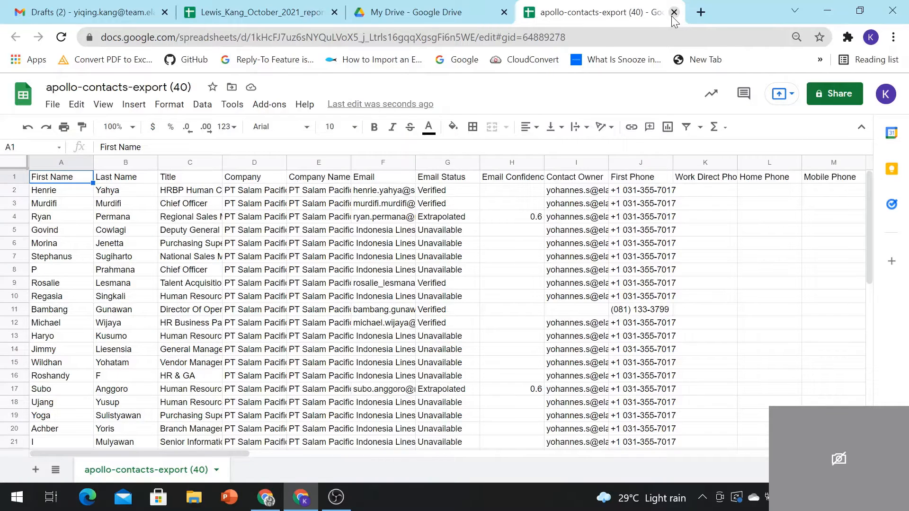
Step: Close the contacts export file and return to the October 2021 report workbook
left_click(674, 11)
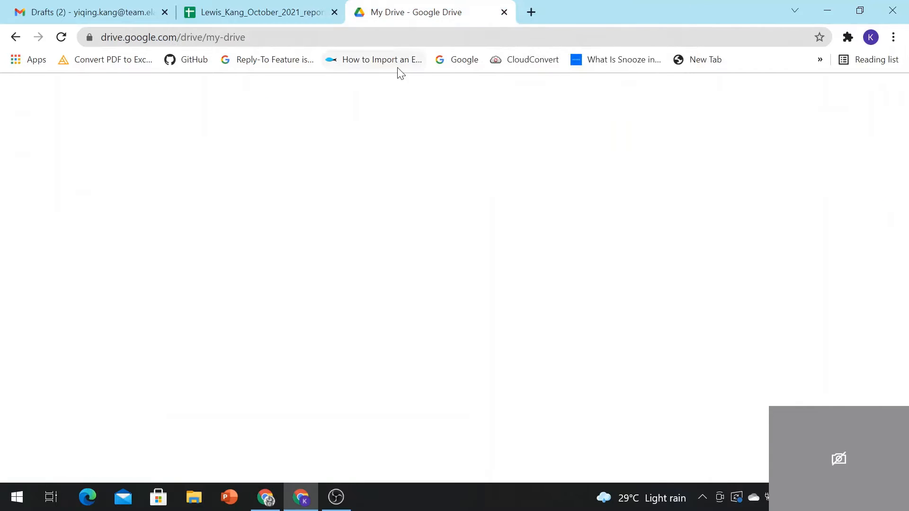
left_click(225, 5)
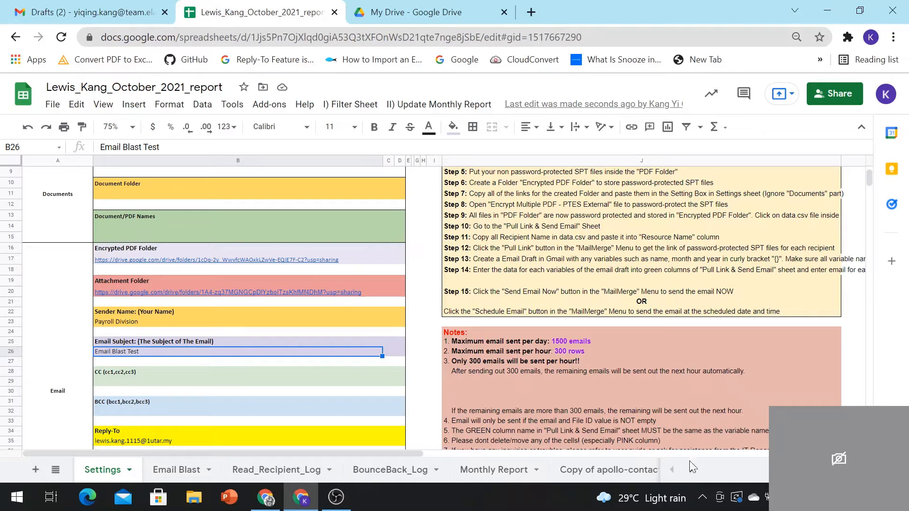
left_click(691, 469)
Step: Rename the copied sheet to 'Week 1 Report' and drag it to the first tab position
left_click(563, 471)
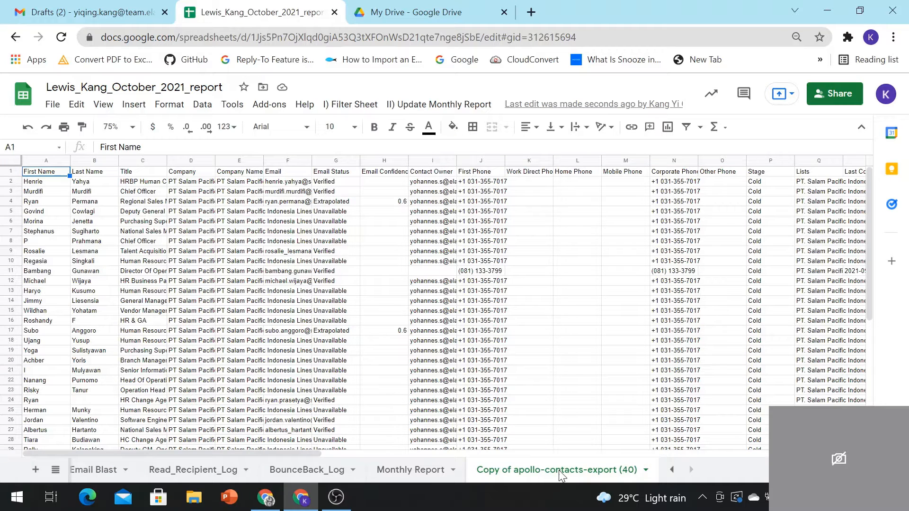
right_click(562, 474)
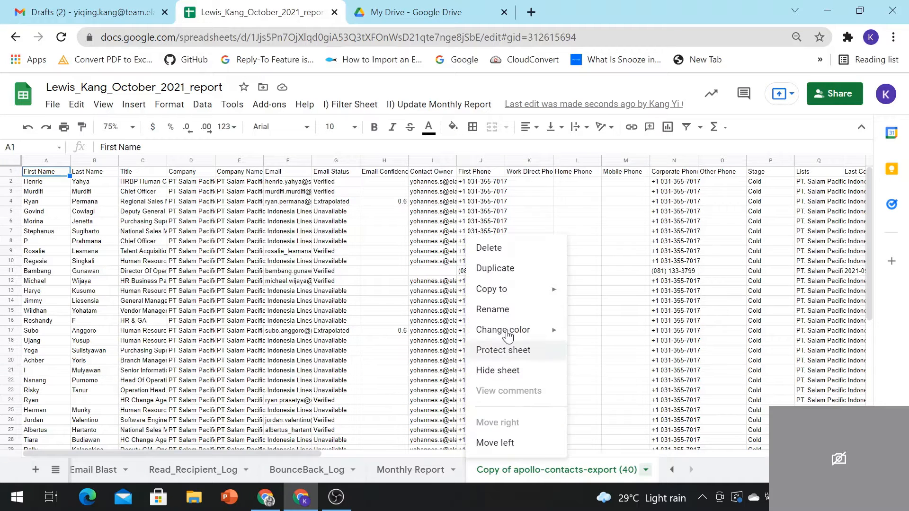
left_click(514, 310)
type("We")
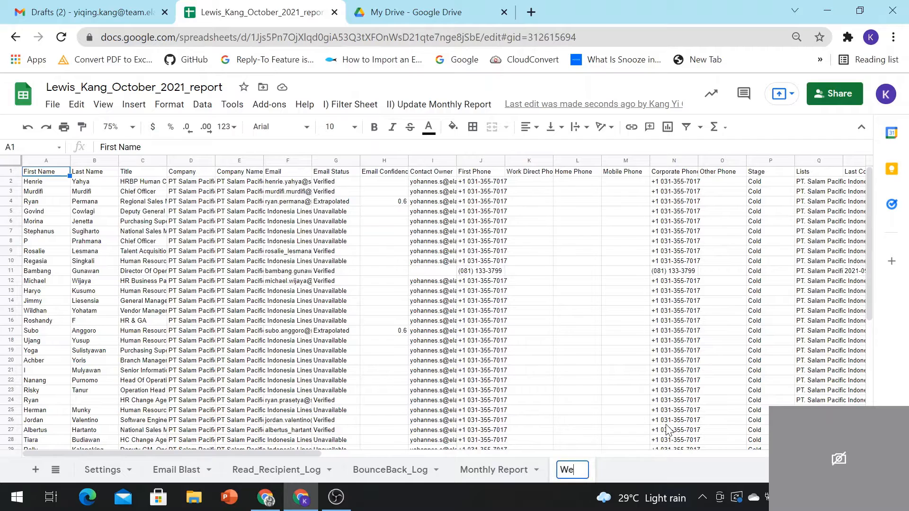
type("ek Repr")
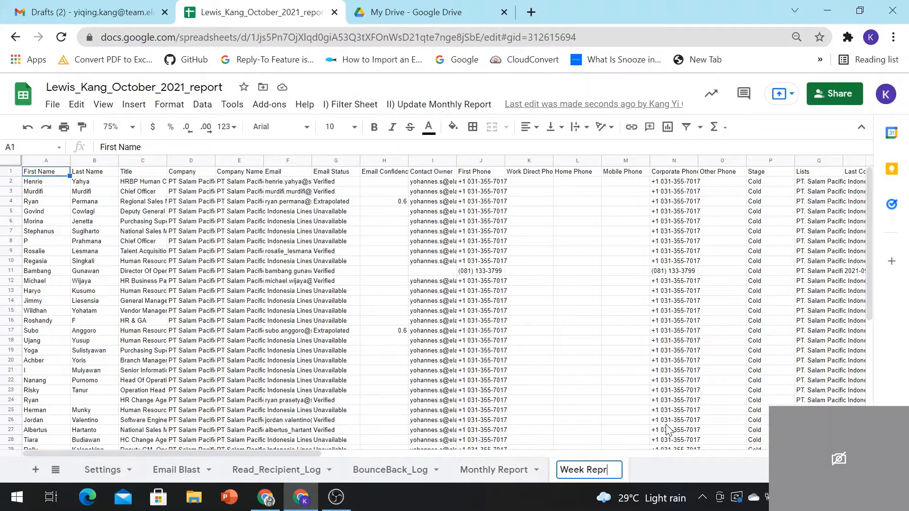
key("BackSpace")
type("ort")
type(" 1")
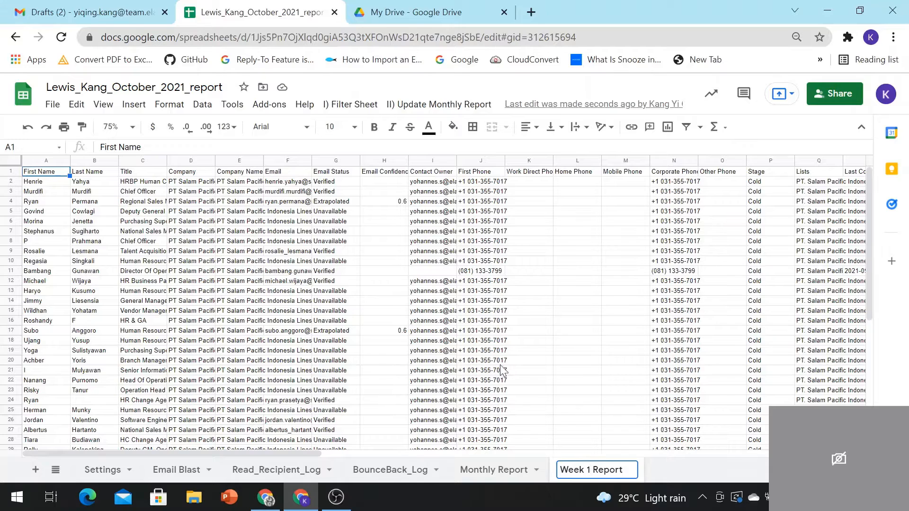
key("Return")
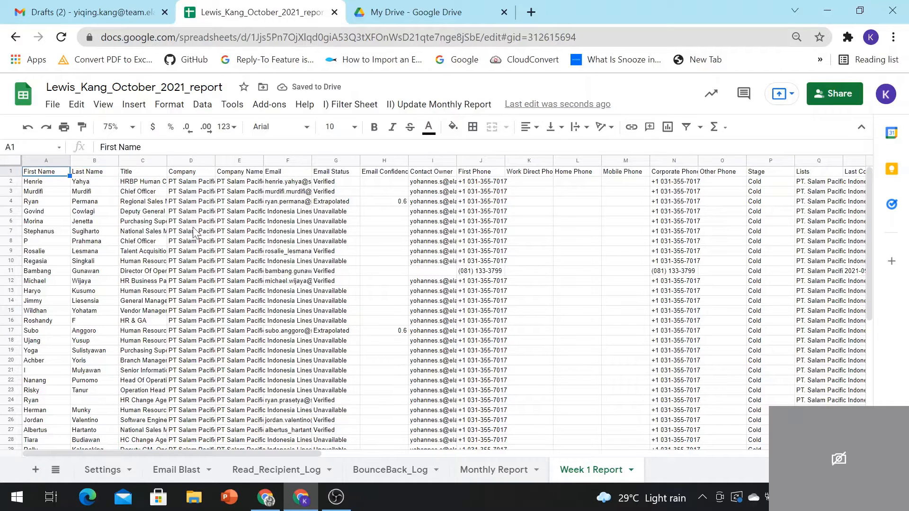
left_click_drag(590, 469, 118, 461)
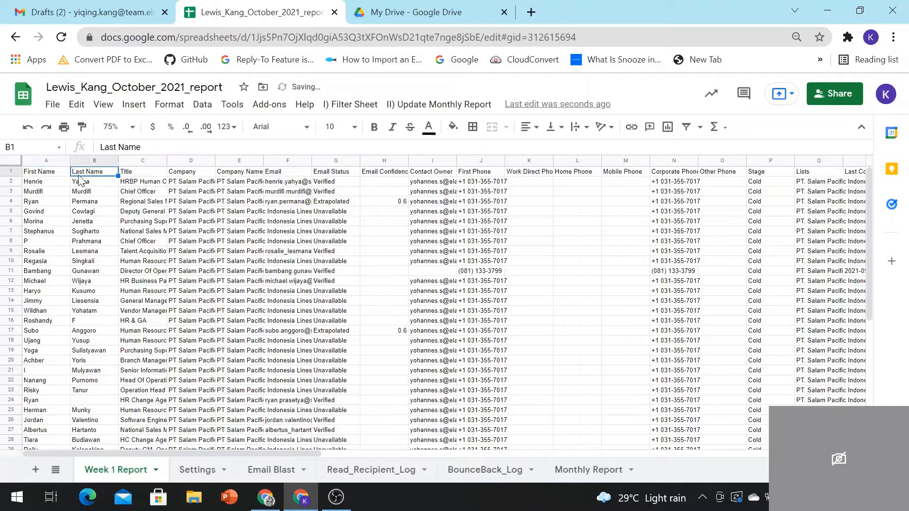
Step: Run I) Filter Sheet > 1. Select Column and allow the unverified Apollo project access to the account
left_click(352, 106)
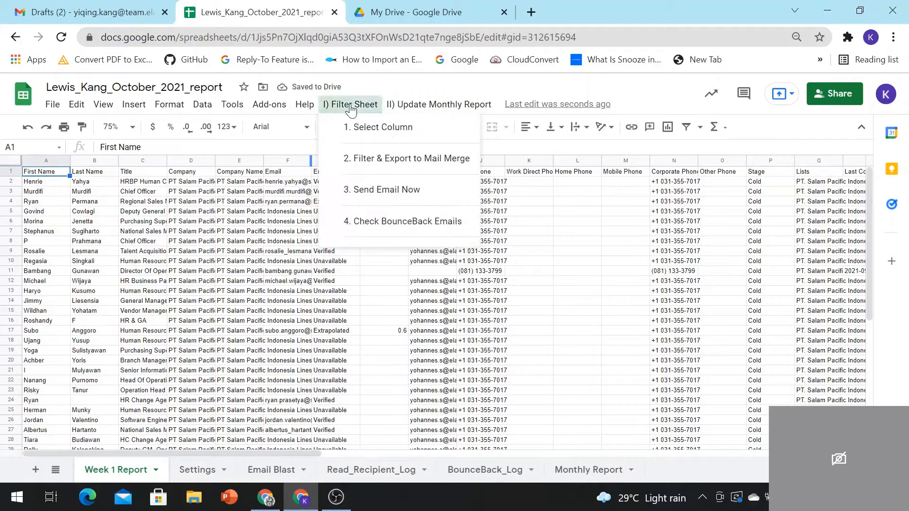
left_click(365, 133)
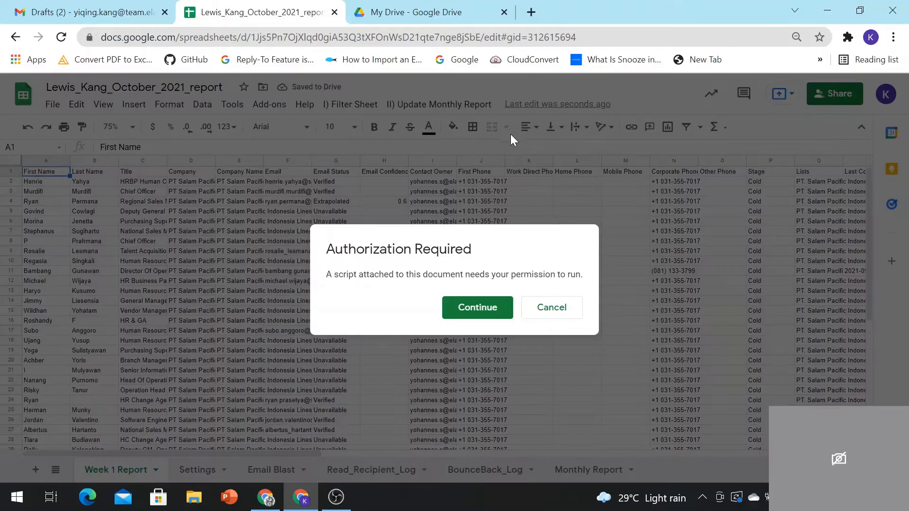
left_click(482, 306)
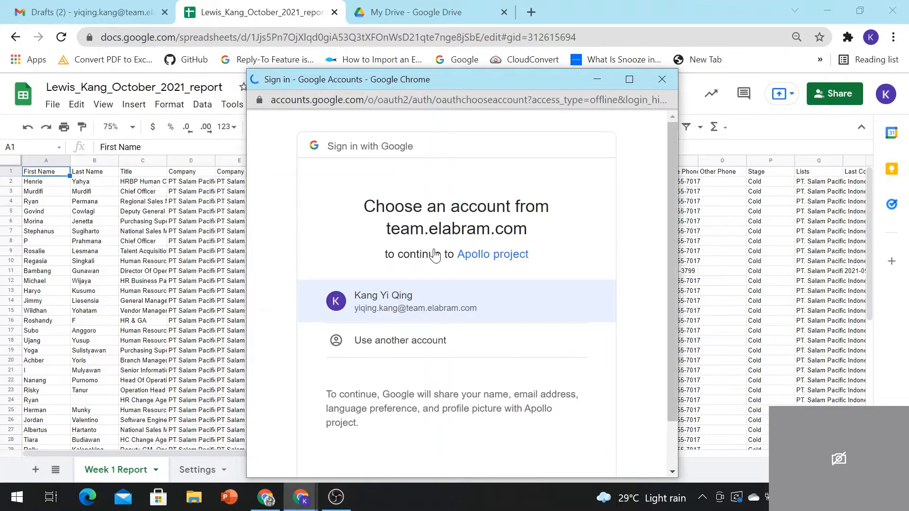
left_click(419, 310)
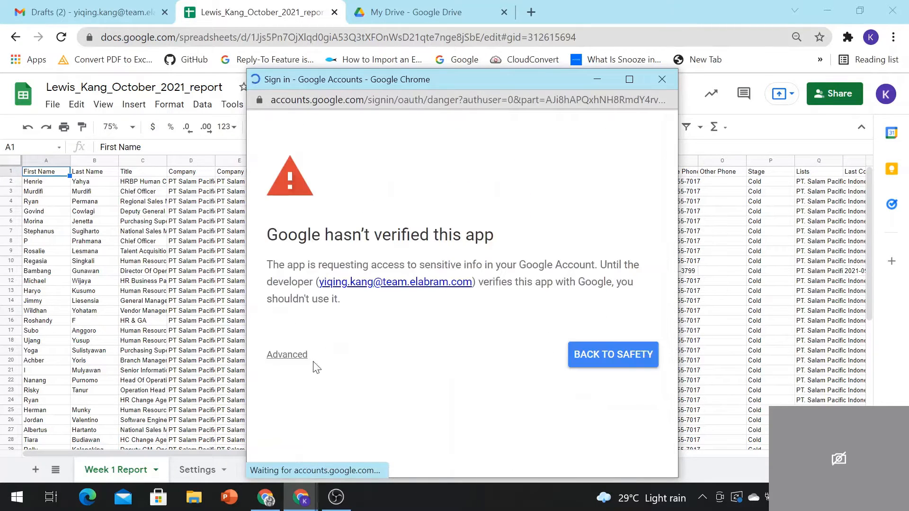
left_click(287, 355)
scroll(327, 374, "down", 1)
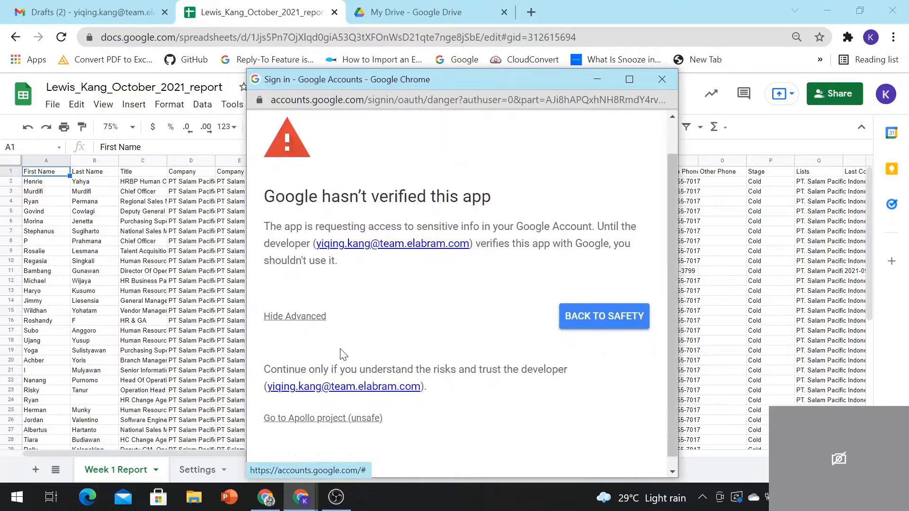
left_click(323, 408)
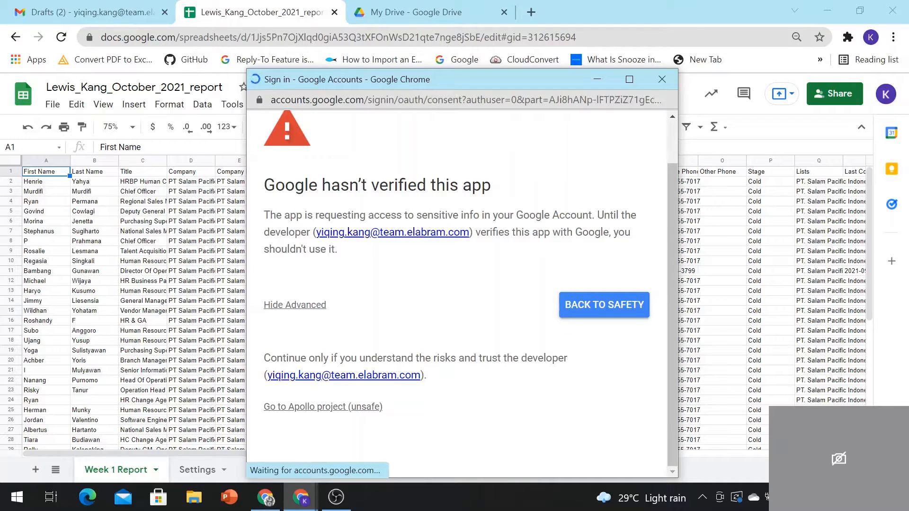
scroll(553, 396, "down", 10)
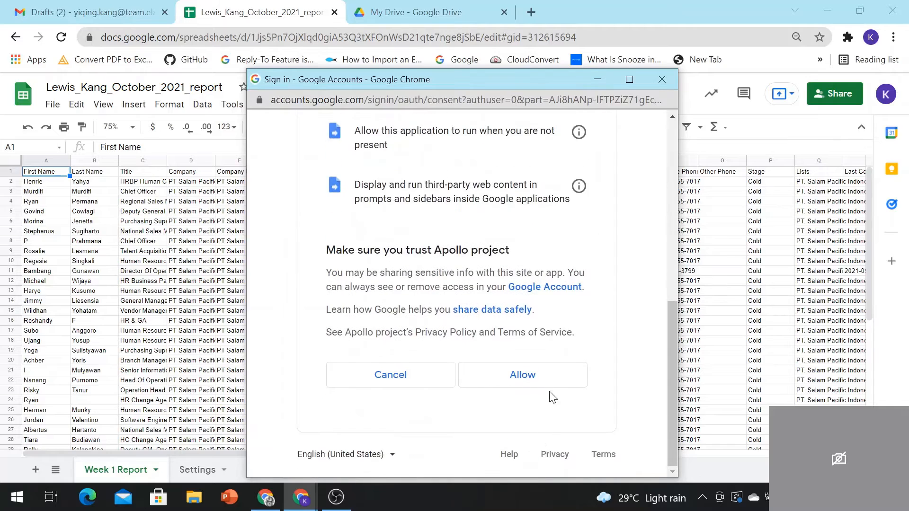
left_click(524, 375)
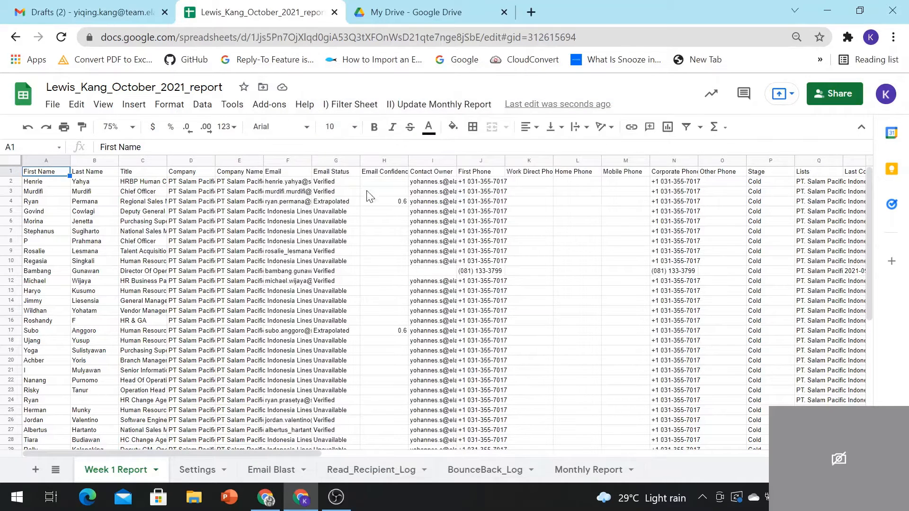
Step: Run 1. Select Column to mark key headers yellow, resetting Email Status to white and back to yellow
left_click(351, 105)
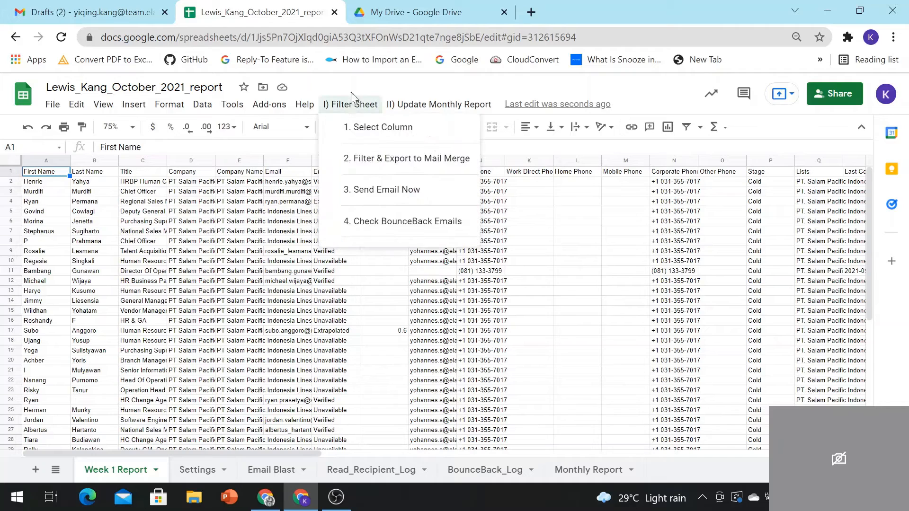
left_click(358, 132)
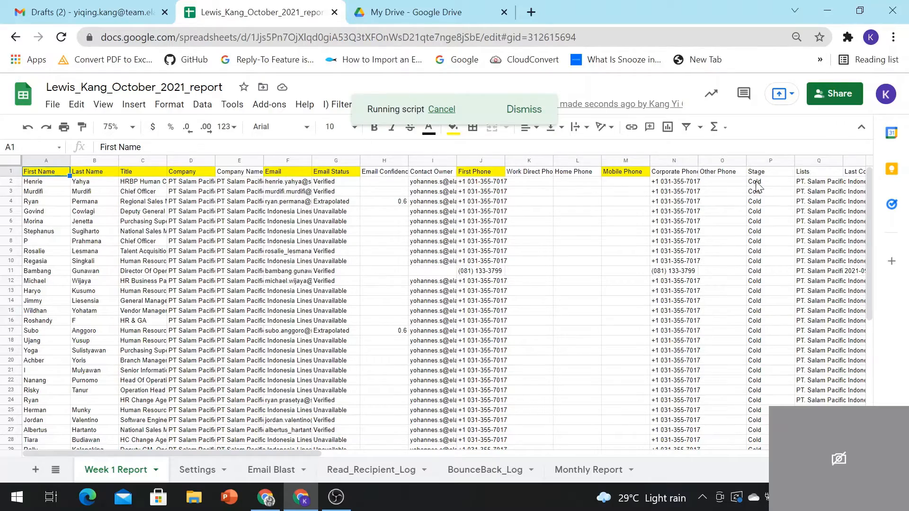
left_click_drag(314, 452, 260, 446)
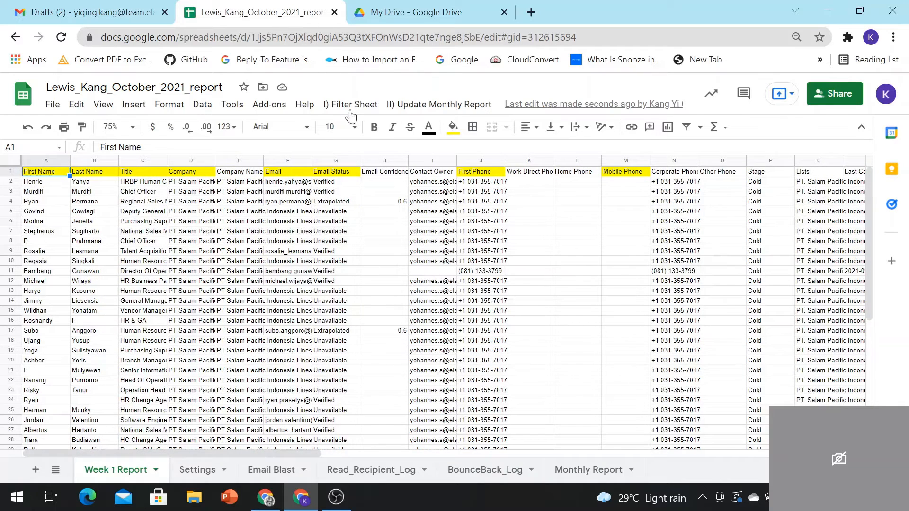
left_click(328, 175)
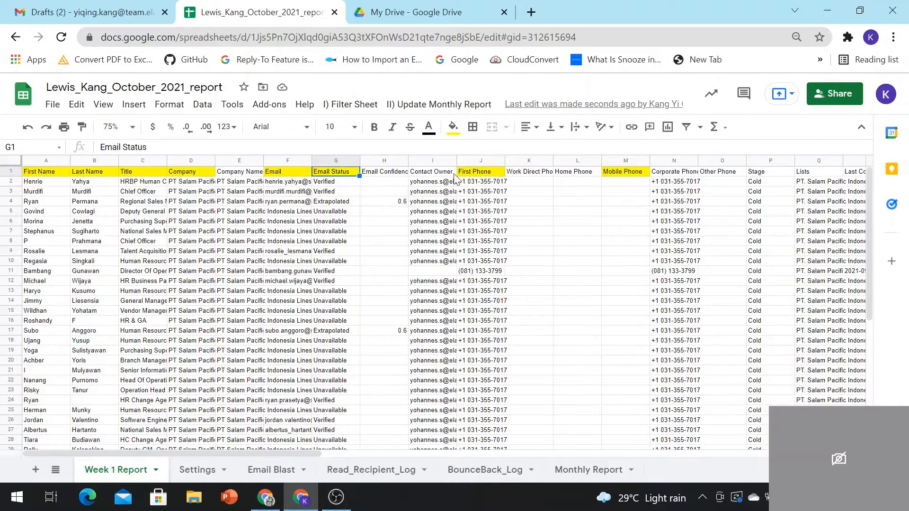
left_click(453, 126)
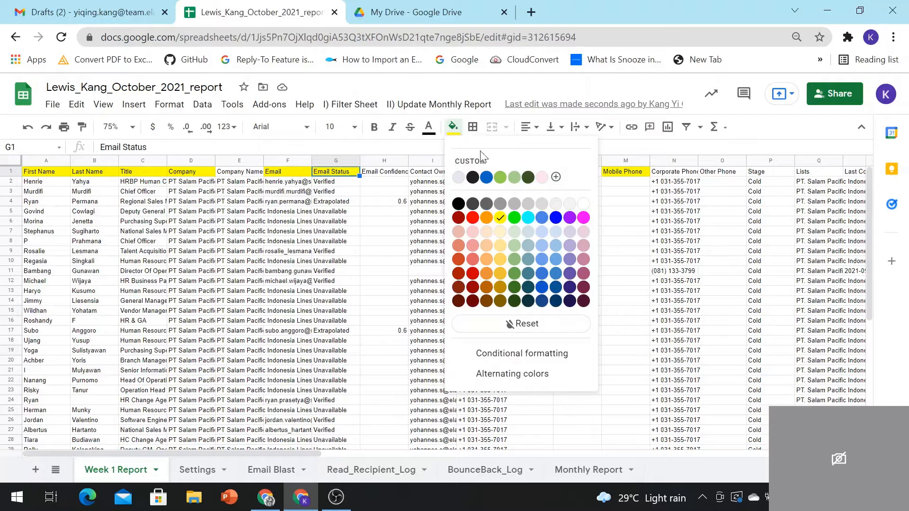
left_click(586, 206)
left_click(622, 177)
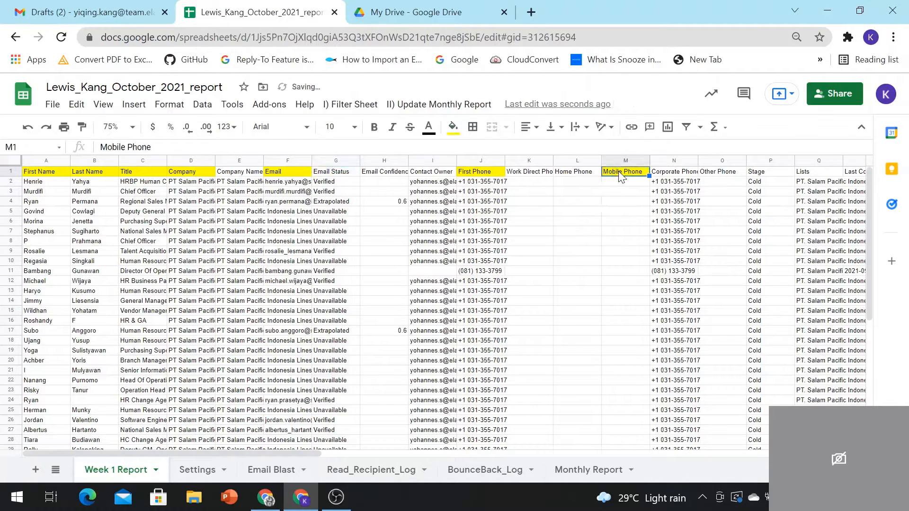
left_click(453, 126)
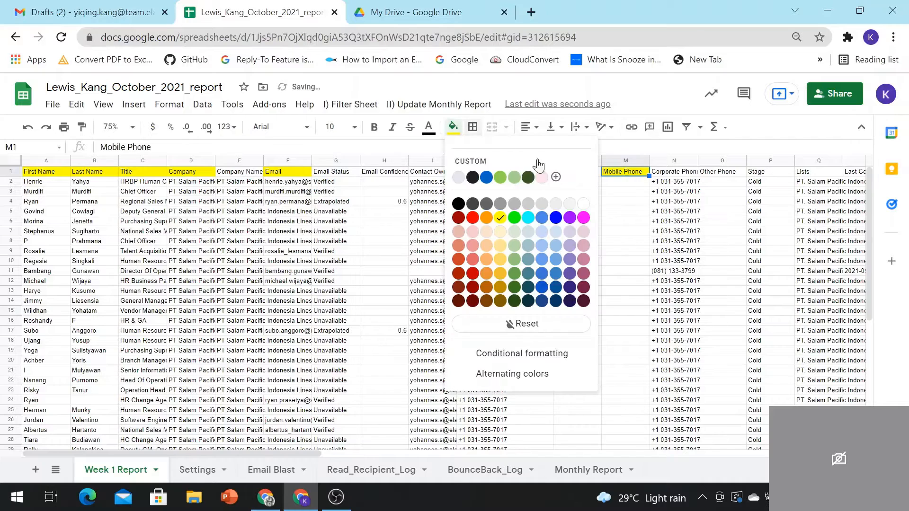
left_click(351, 176)
left_click(453, 126)
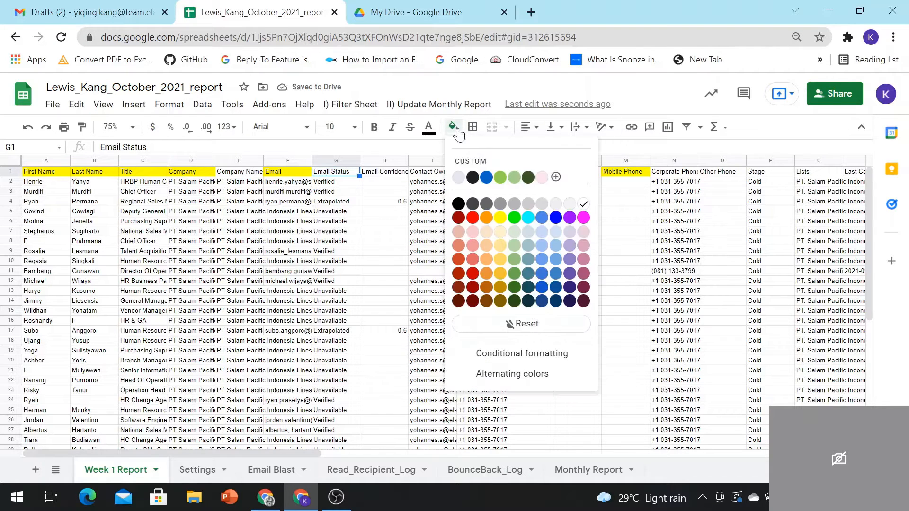
left_click(500, 218)
Step: Fill the Contact Owner header yellow, then remove the fill so it stays unhighlighted
left_click(384, 171)
left_click(432, 171)
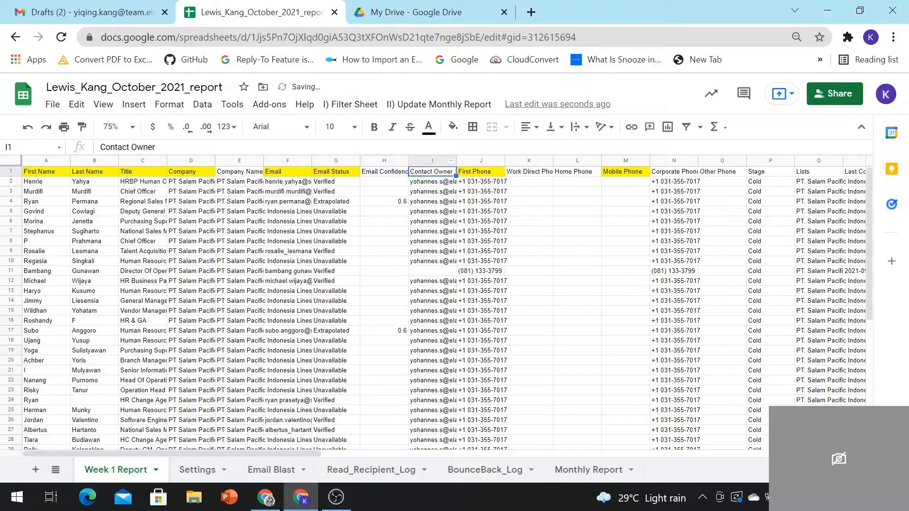
left_click(453, 126)
left_click(500, 218)
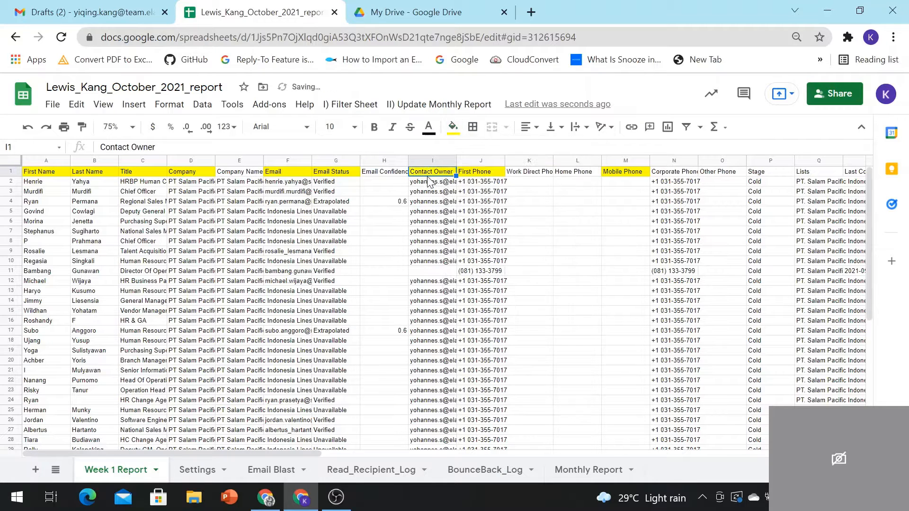
left_click(453, 126)
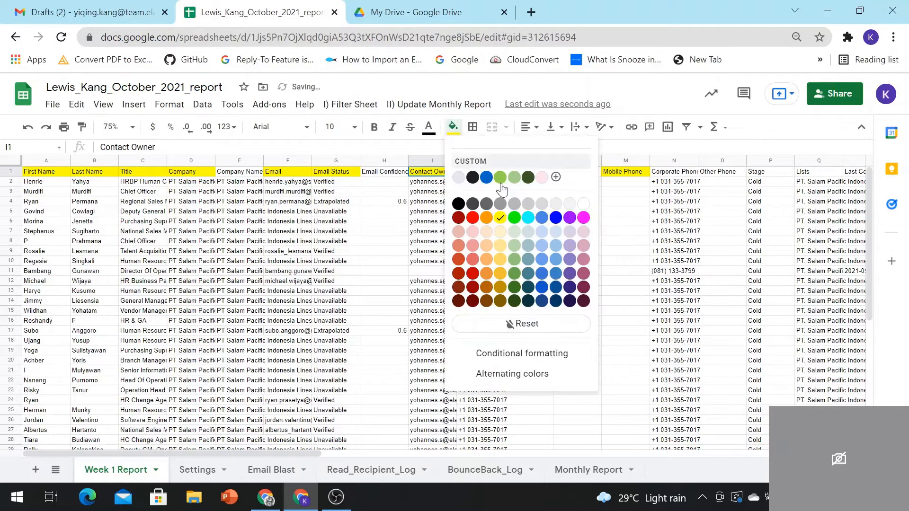
left_click(589, 206)
left_click(580, 171)
left_click(740, 172)
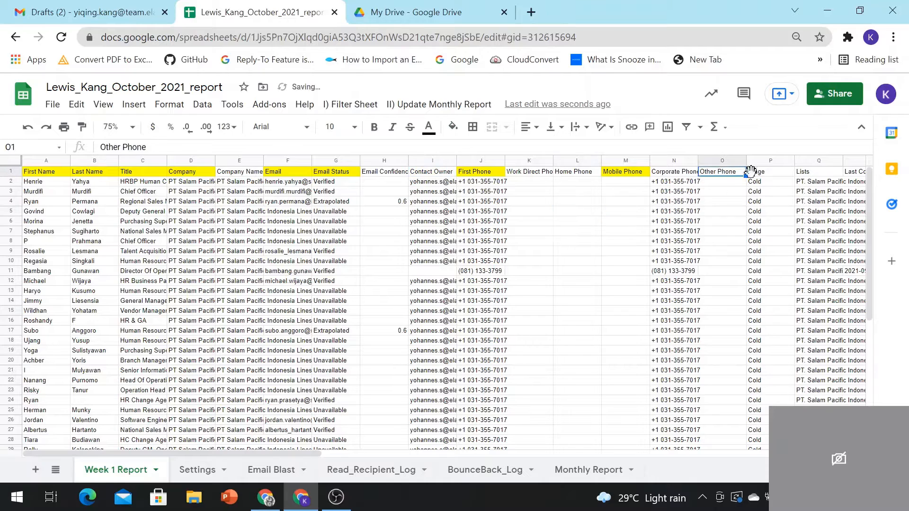
left_click(781, 174)
left_click(351, 104)
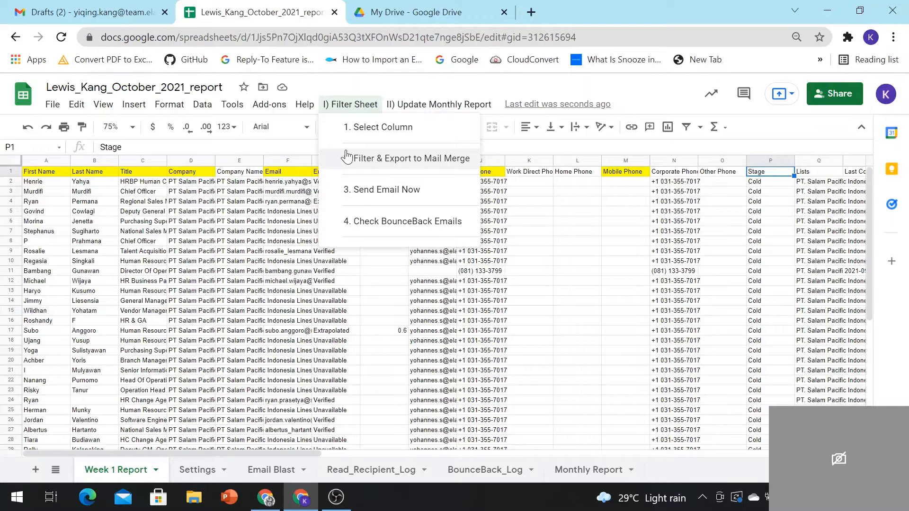
Step: Run 2. Filter & Export to Mail Merge and verify 16 contacts appear on the Email Blast sheet
left_click(398, 160)
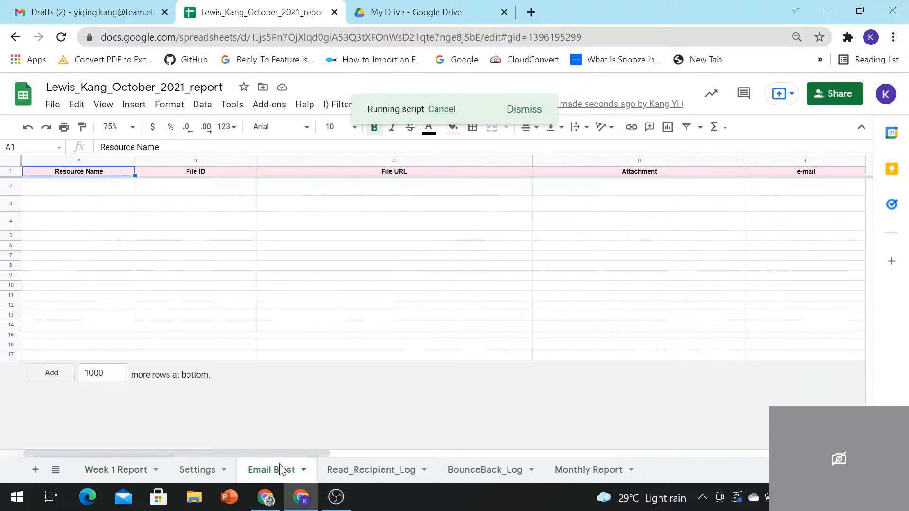
left_click(280, 467)
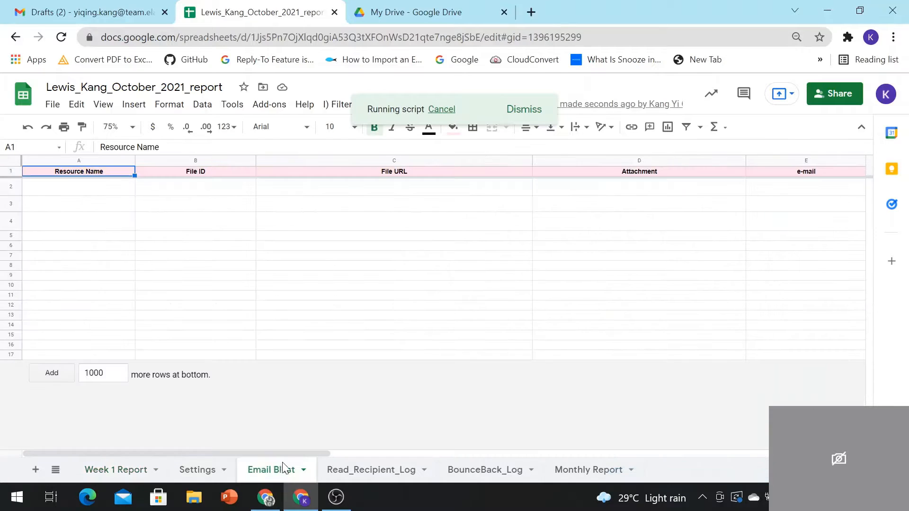
left_click(133, 470)
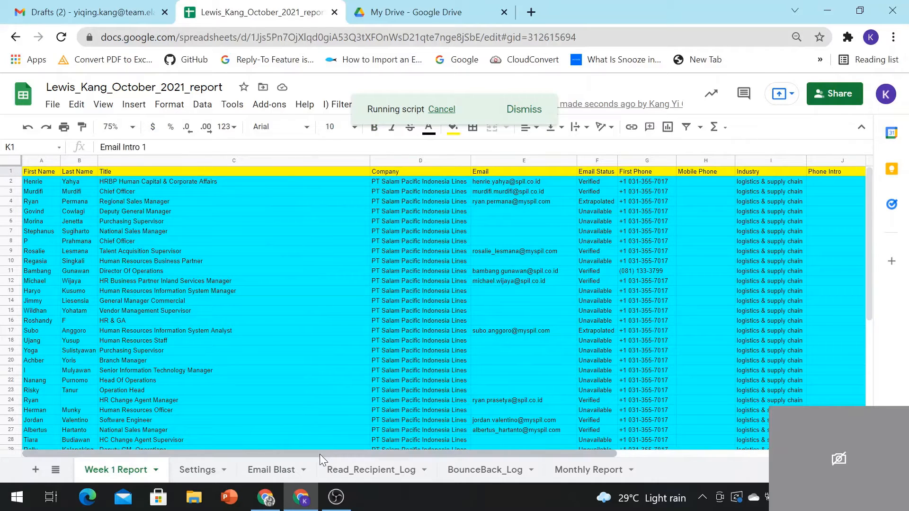
left_click_drag(320, 453, 768, 454)
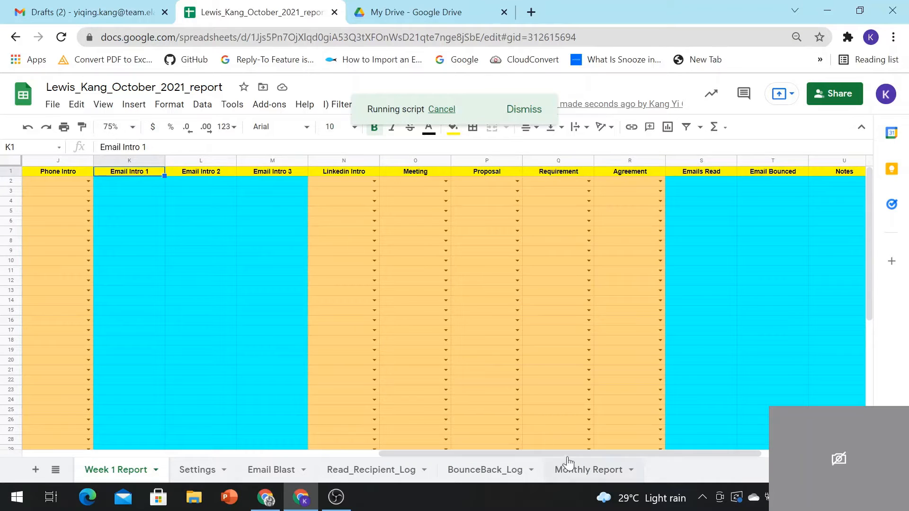
left_click_drag(572, 452, 289, 454)
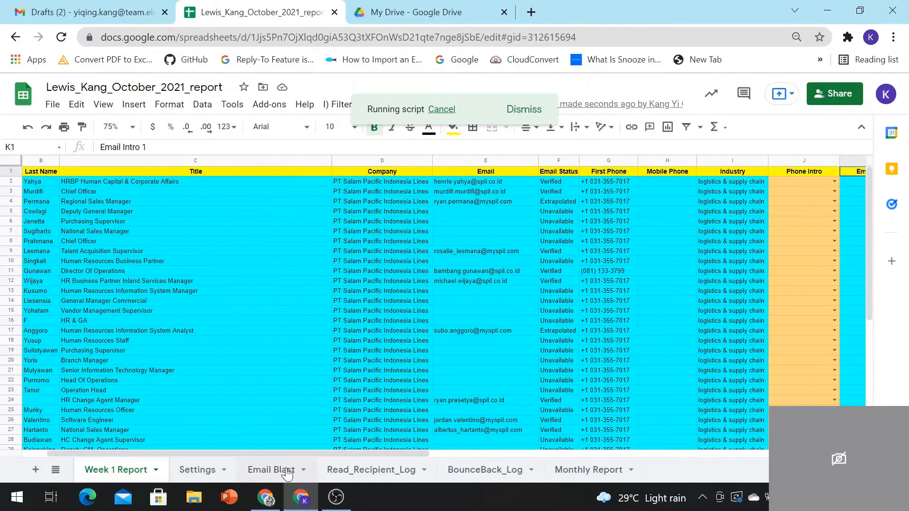
left_click(287, 470)
scroll(495, 435, "down", 5)
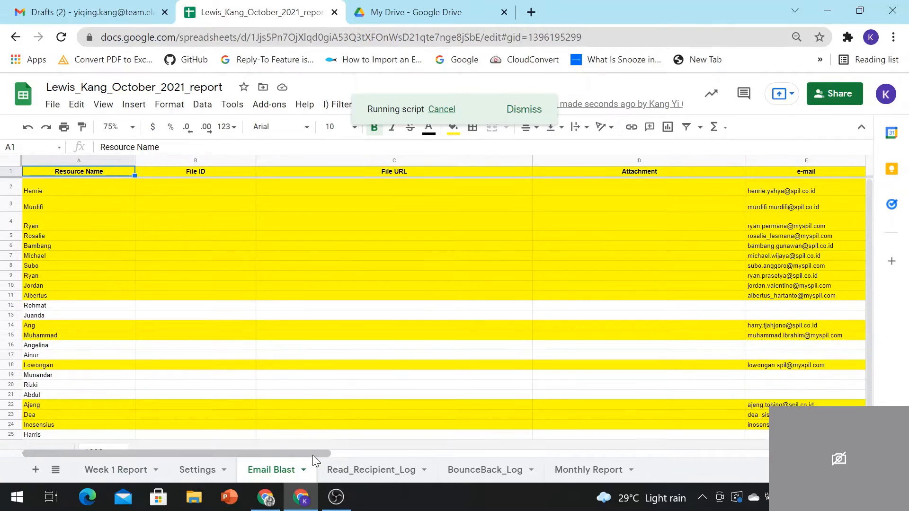
left_click_drag(314, 454, 182, 433)
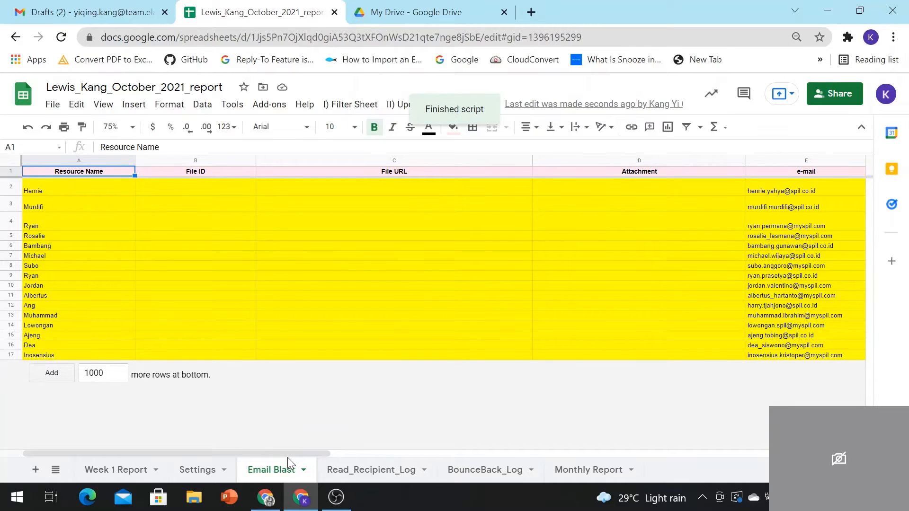
Step: Inspect the first exported contact name (A2) and e-mail (E2) in Email Blast, then open the Settings sheet
left_click_drag(295, 456, 173, 447)
left_click(100, 187)
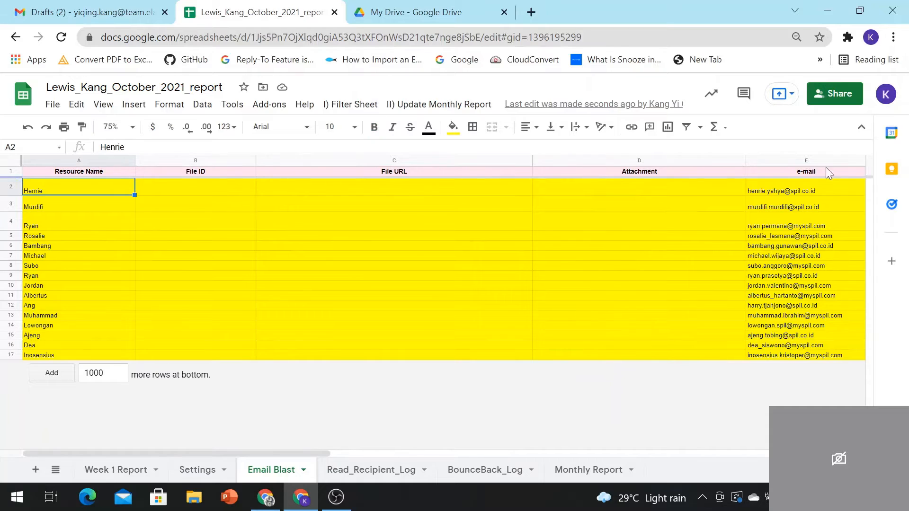
left_click(824, 188)
left_click_drag(325, 453, 190, 453)
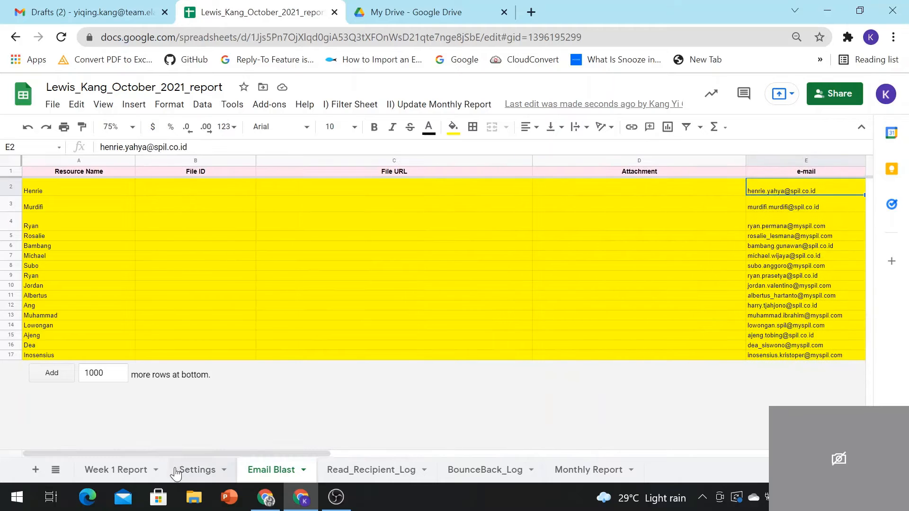
left_click(183, 471)
Step: On Week 1 Report, view the status choices of a Linkedin Intro cell without picking one
left_click(129, 470)
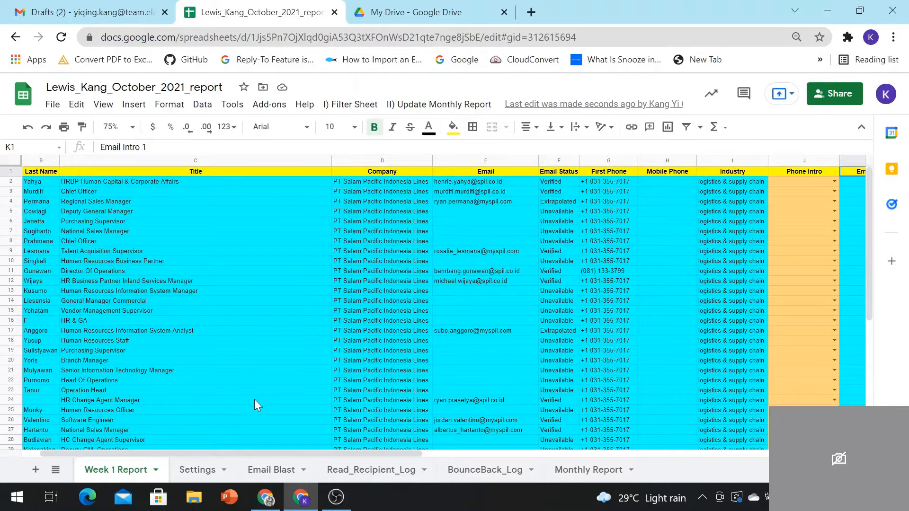
left_click_drag(274, 456, 253, 456)
left_click_drag(198, 453, 615, 478)
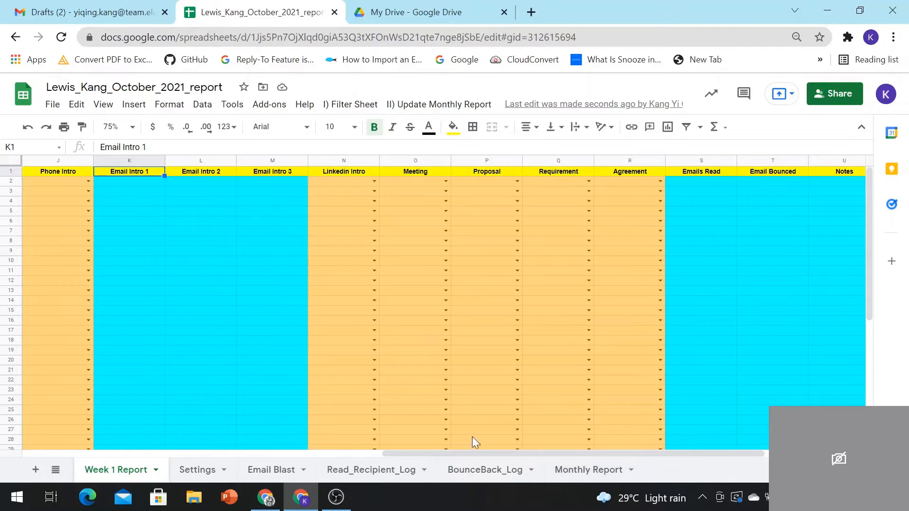
double_click(374, 270)
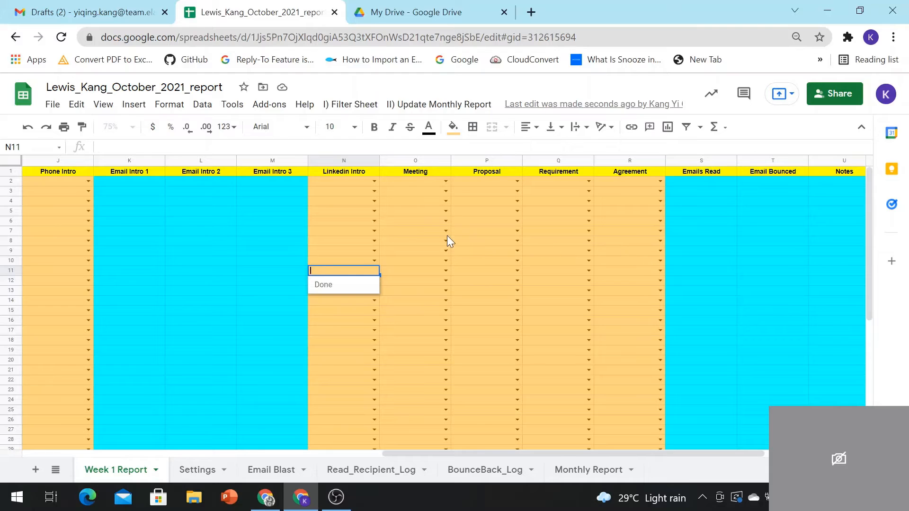
left_click(132, 192)
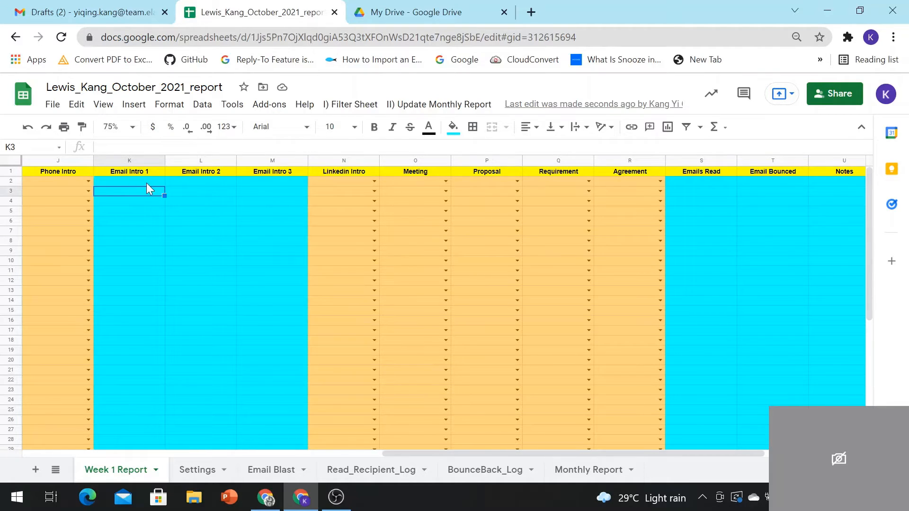
Step: Inspect the Email Intro 1–3, Emails Read and Email Bounced cells and the Notes and Call Remark headers
left_click(146, 183)
left_click(197, 181)
left_click(265, 182)
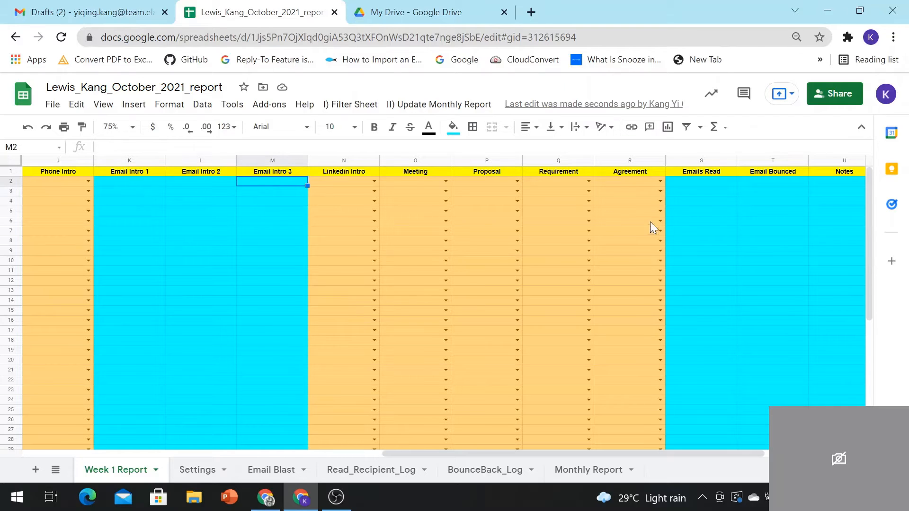
left_click(703, 184)
left_click(791, 183)
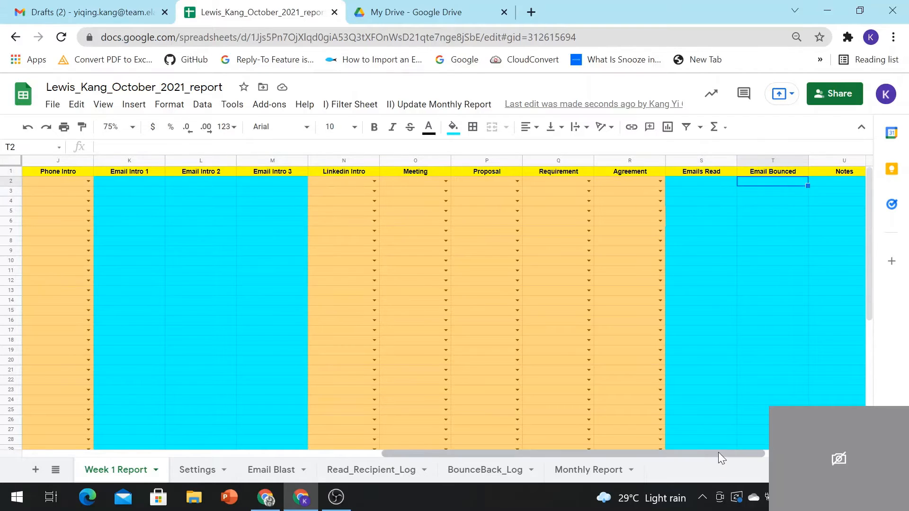
mouse_move(717, 452)
left_mouse_down()
mouse_move(795, 452)
mouse_move(715, 454)
left_mouse_up()
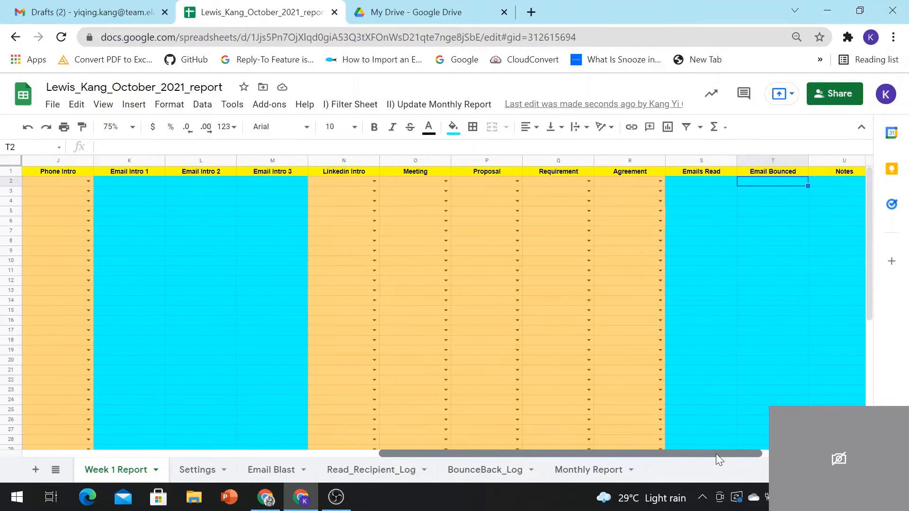
left_click_drag(715, 453, 796, 457)
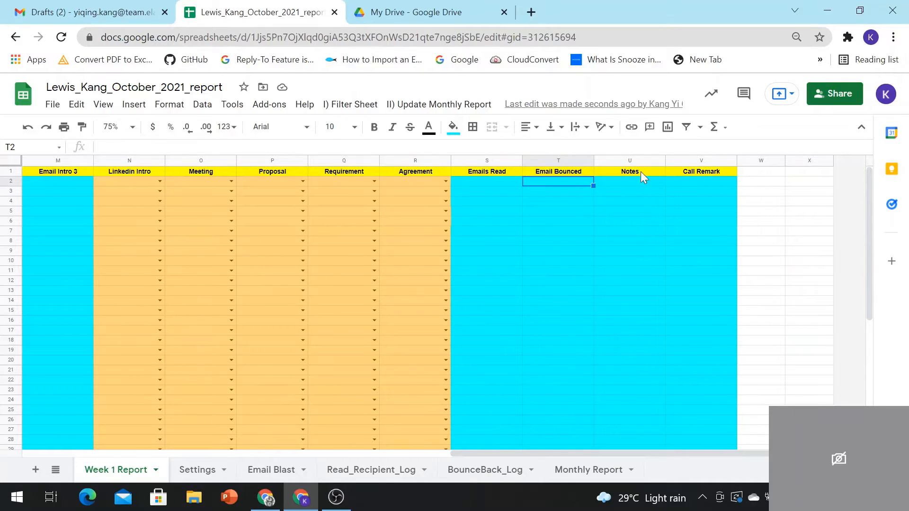
left_click(641, 171)
left_click(690, 171)
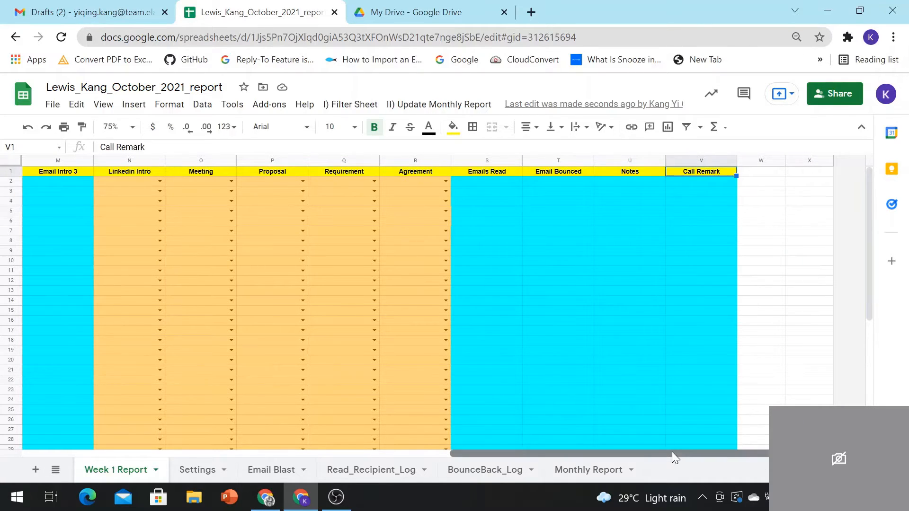
left_click_drag(671, 452, 220, 451)
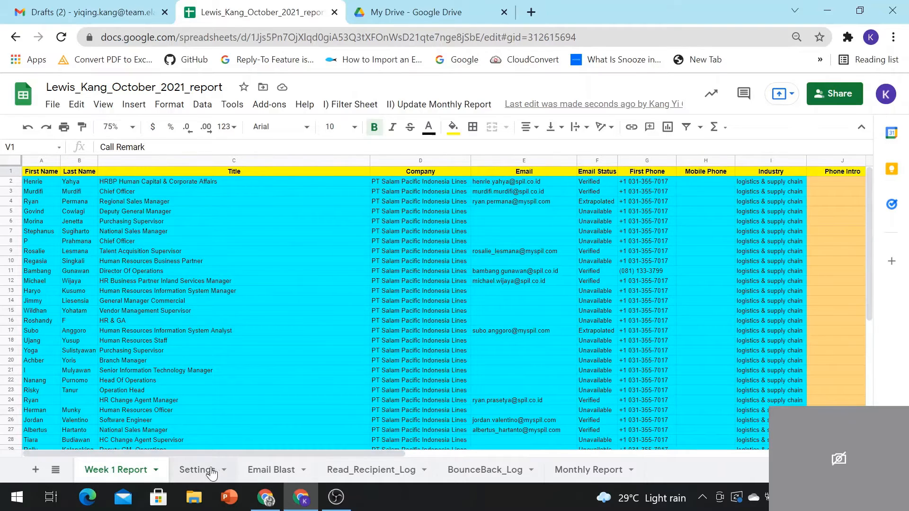
Step: Return to the Email Blast sheet, then go to the My Drive file list
left_click(271, 469)
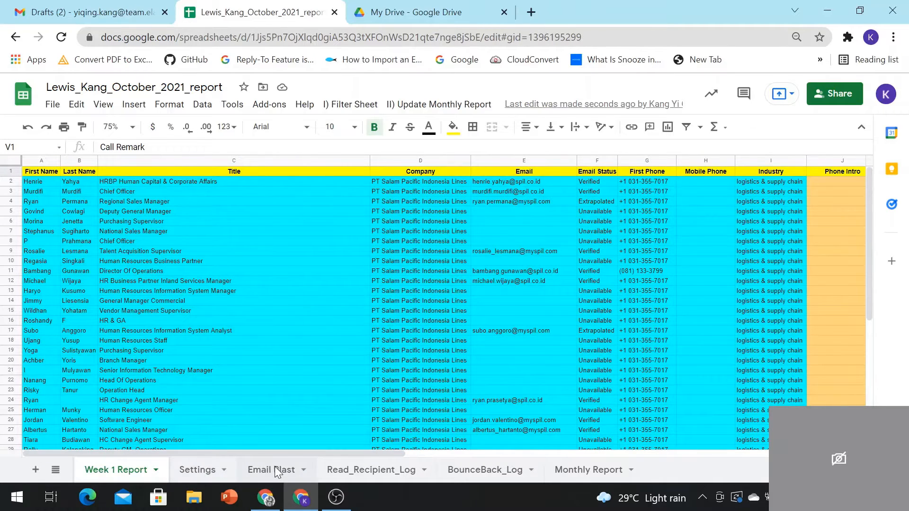
left_click_drag(290, 453, 211, 438)
left_click(412, 12)
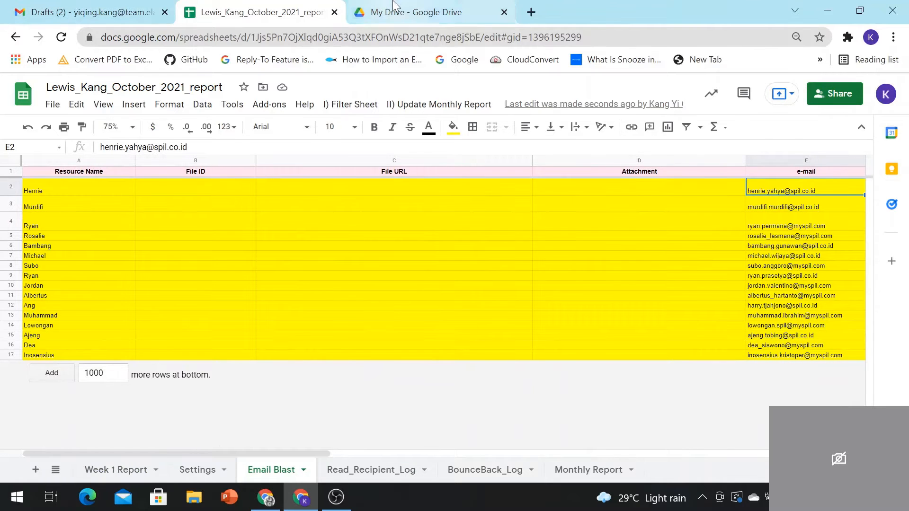
scroll(334, 396, "down", 5)
Step: Copy the share link of the FICT_Industrial_Training_-_Guidelines PDF and return to the report workbook
scroll(333, 397, "down", 5)
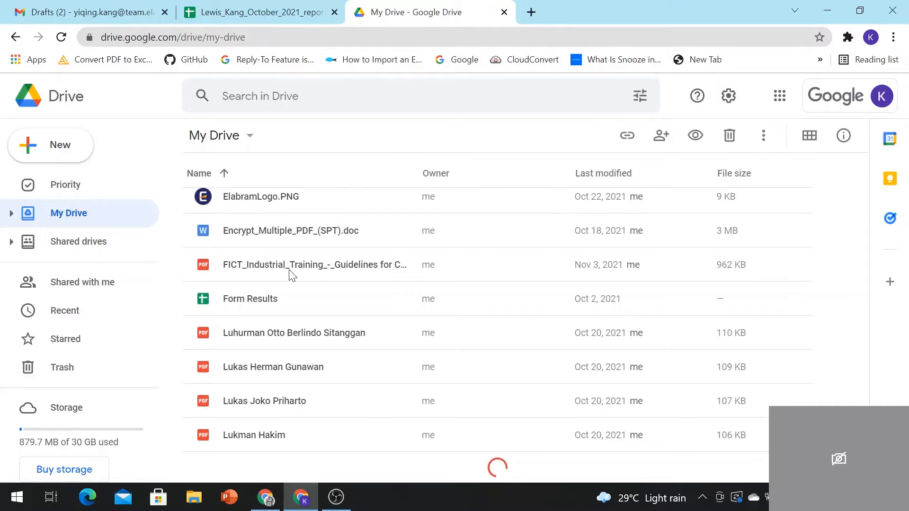
left_click(238, 265)
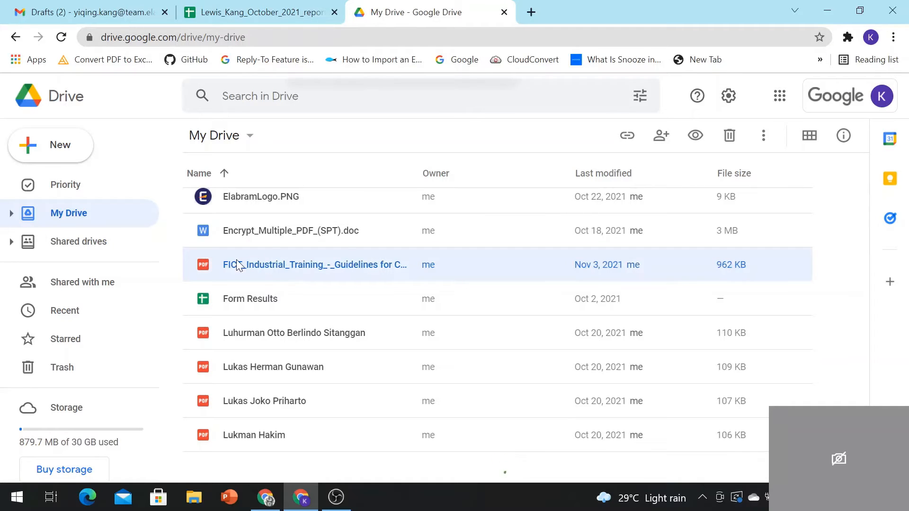
right_click(237, 263)
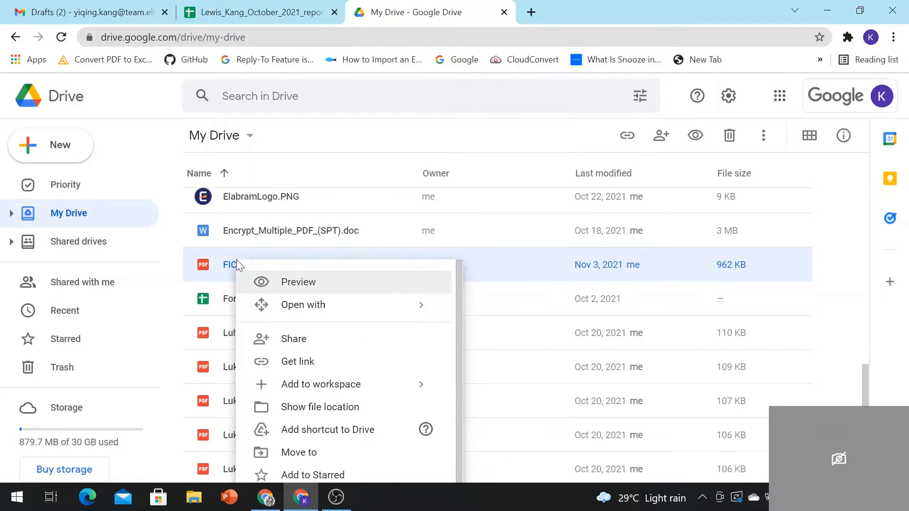
left_click(301, 366)
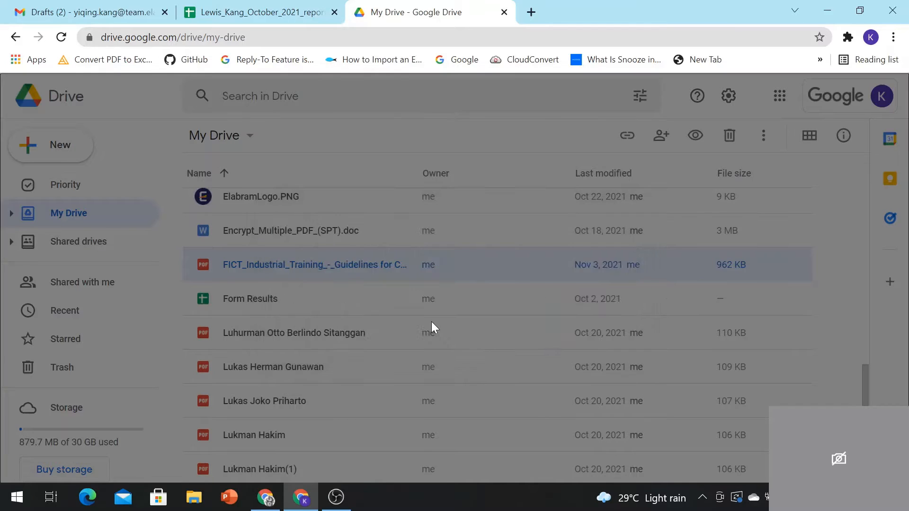
left_click(644, 308)
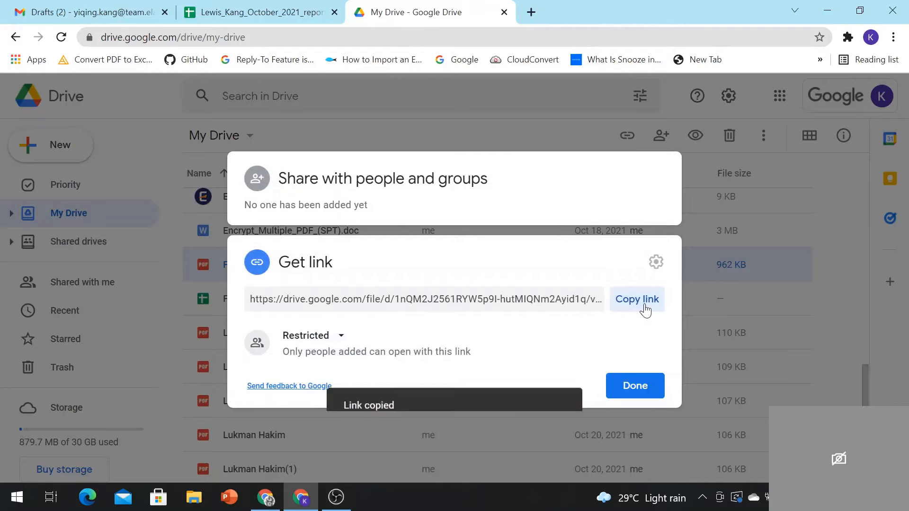
left_click(219, 10)
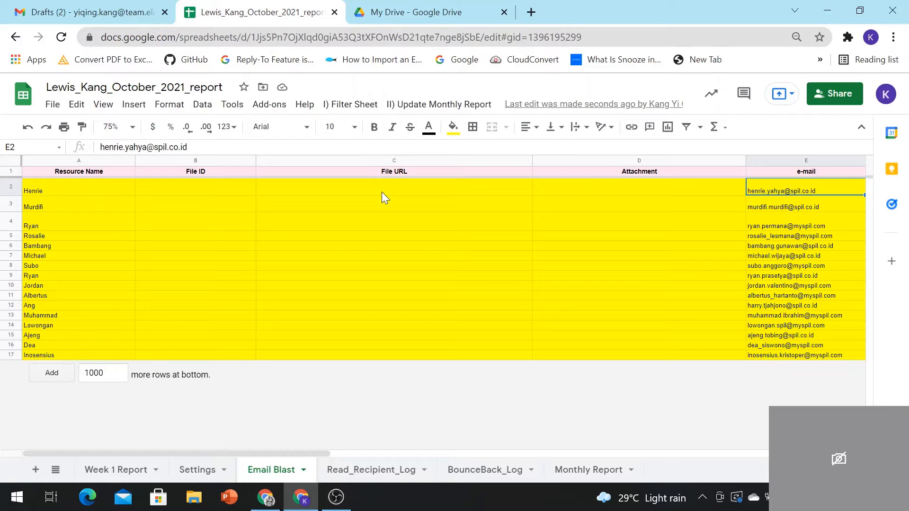
Step: Paste the PDF link into C2 and its file ID portion into B2
double_click(382, 191)
key("ctrl+v")
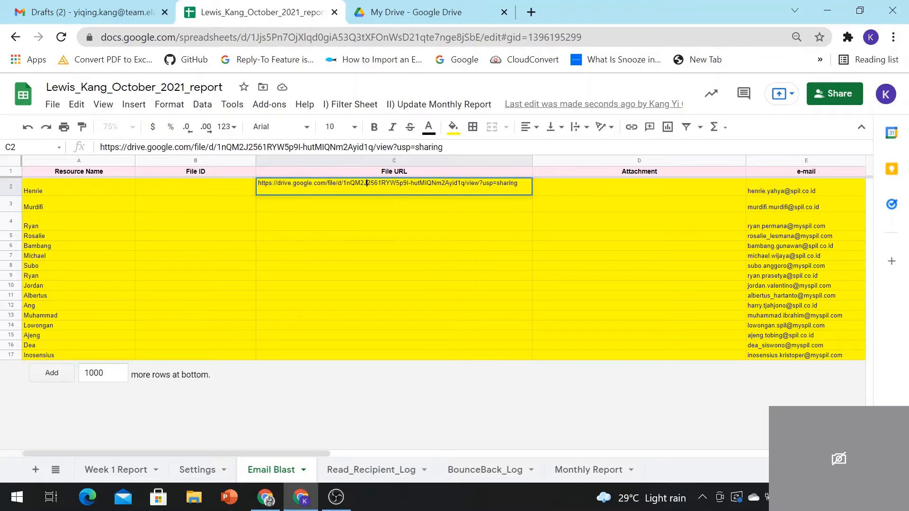
left_click_drag(343, 183, 460, 184)
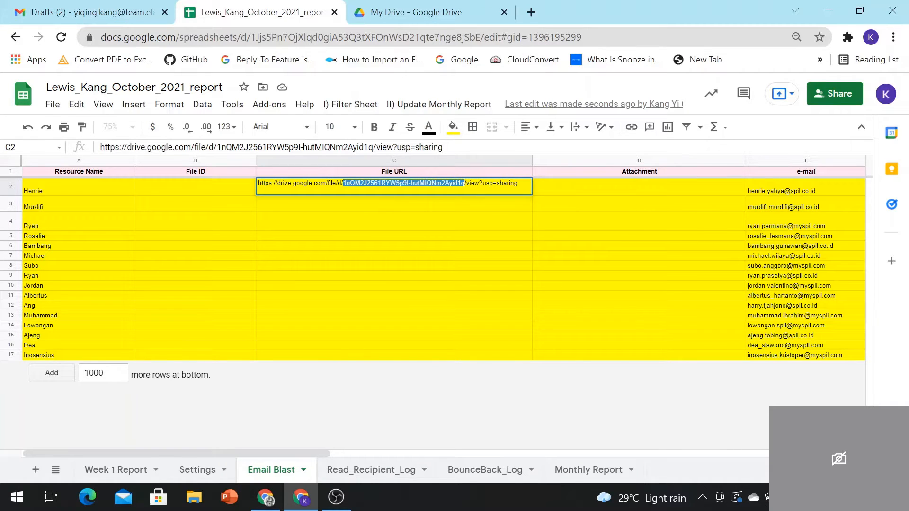
right_click(451, 183)
left_click(473, 237)
double_click(226, 191)
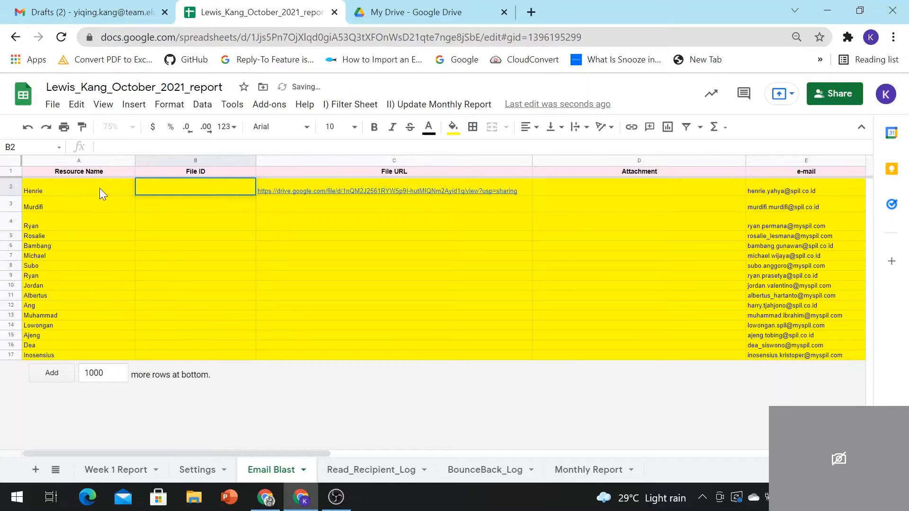
key("ctrl+v")
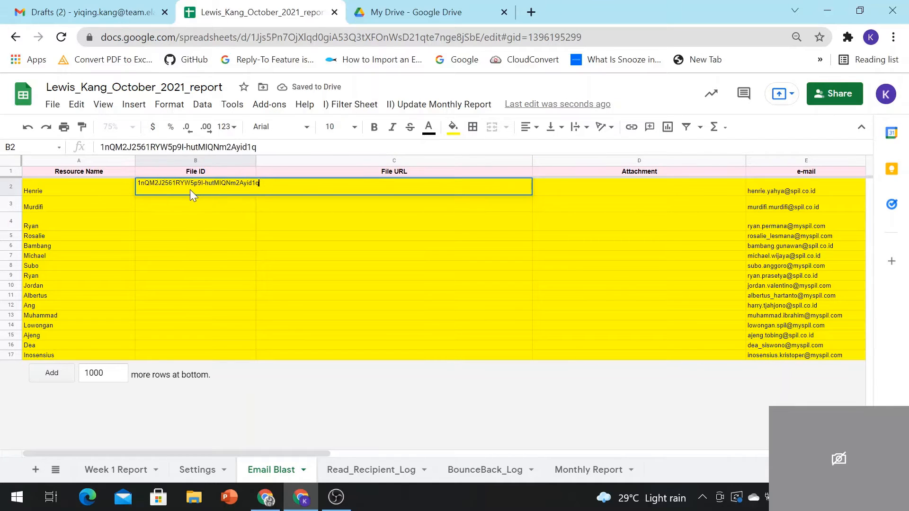
left_click(106, 205)
Step: Fill B2:C2 down to row 17 so every contact has the file ID and URL
left_click(246, 189)
left_click(313, 184, "shift")
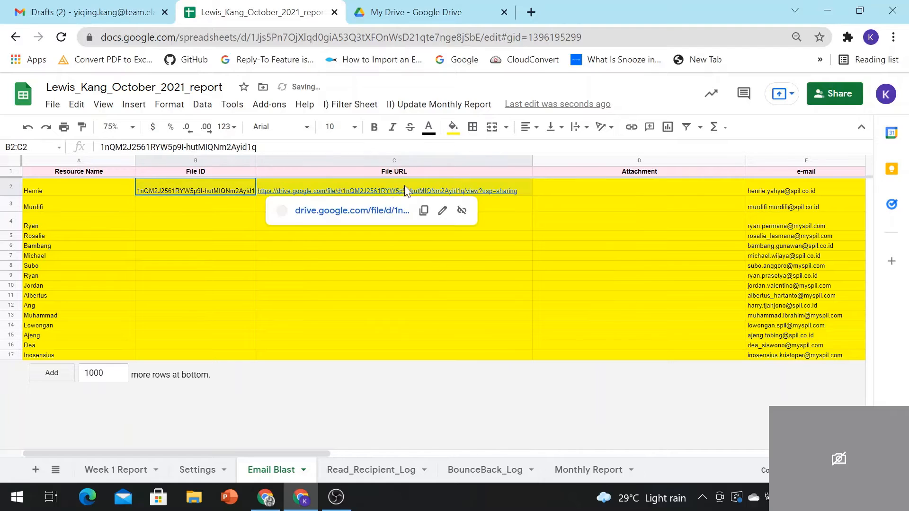
left_click_drag(532, 195, 524, 356)
left_click(549, 355)
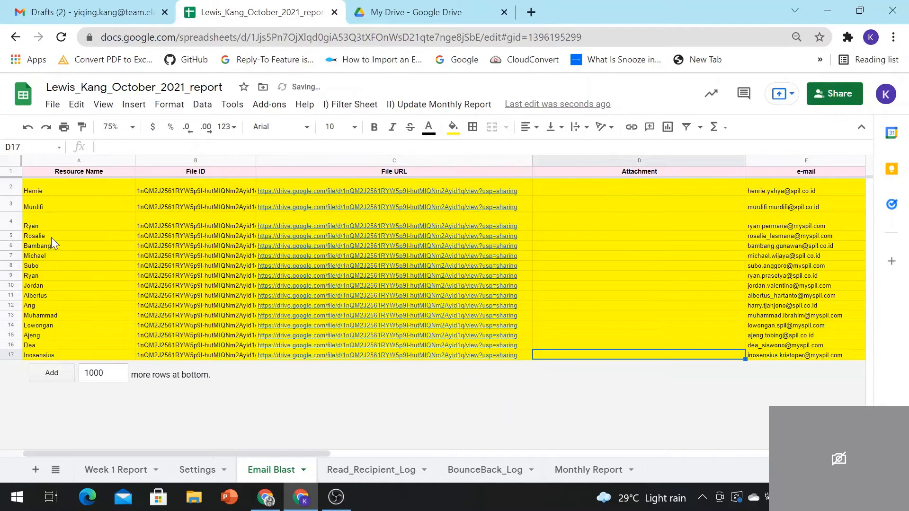
left_click_drag(52, 239, 349, 353)
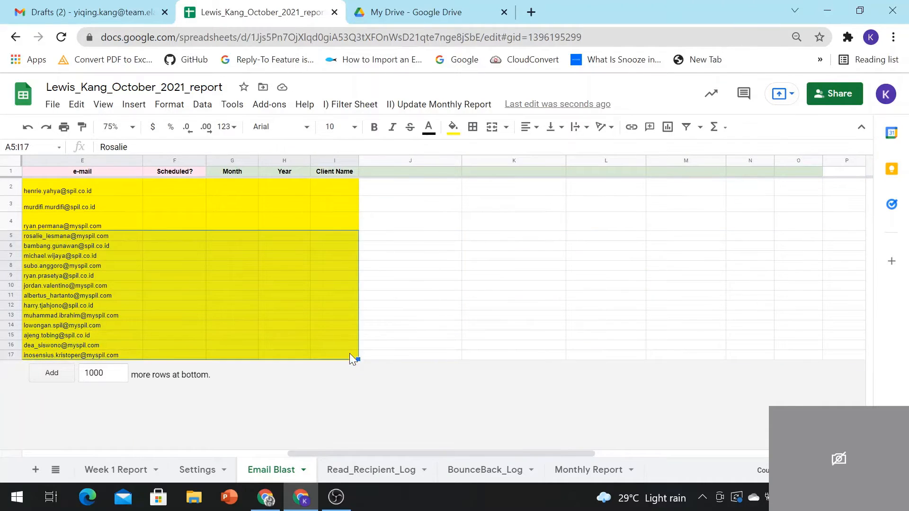
Step: Set rows 5–17 to a white fill and clear their contents
left_click(453, 129)
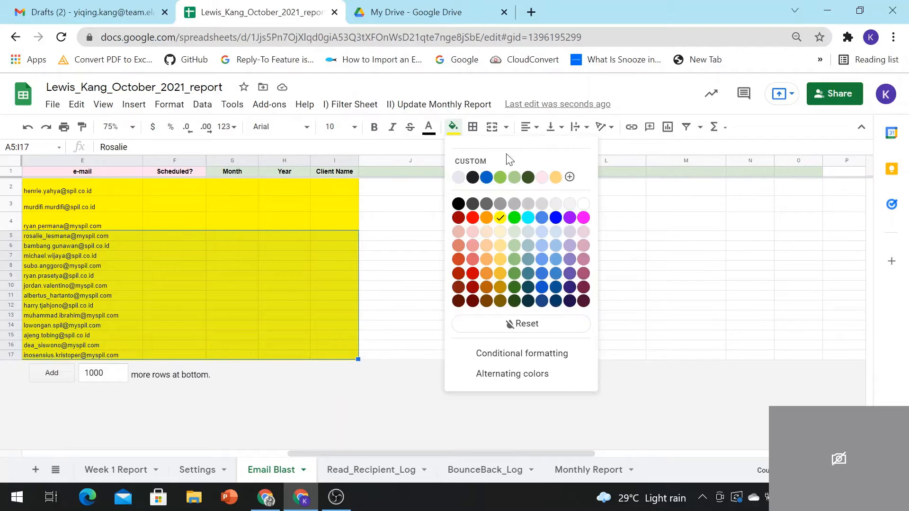
left_click(583, 204)
key("Delete")
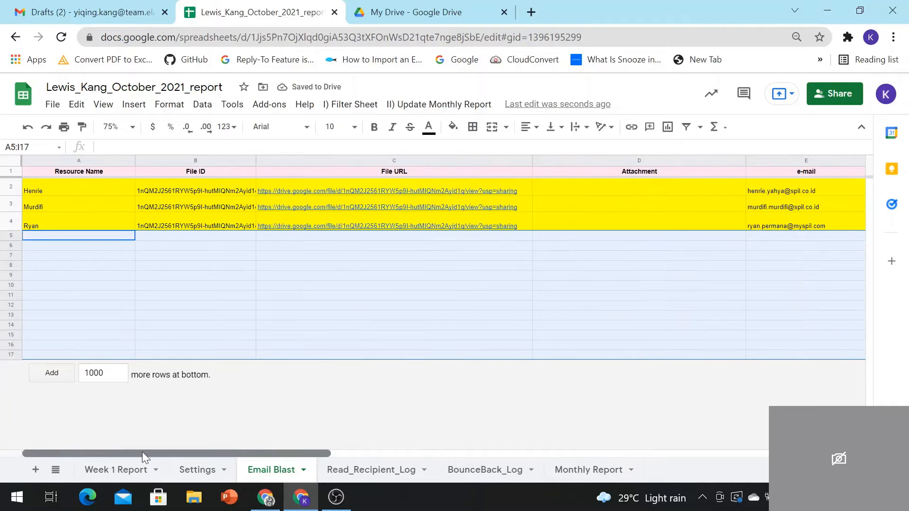
left_click_drag(200, 454, 412, 456)
Step: Replace the e-mail in E2 with a test address
double_click(297, 189)
key("BackSpace")
key("BackSpace")
key("BackSpace")
key("BackSpace")
key("BackSpace")
key("BackSpace")
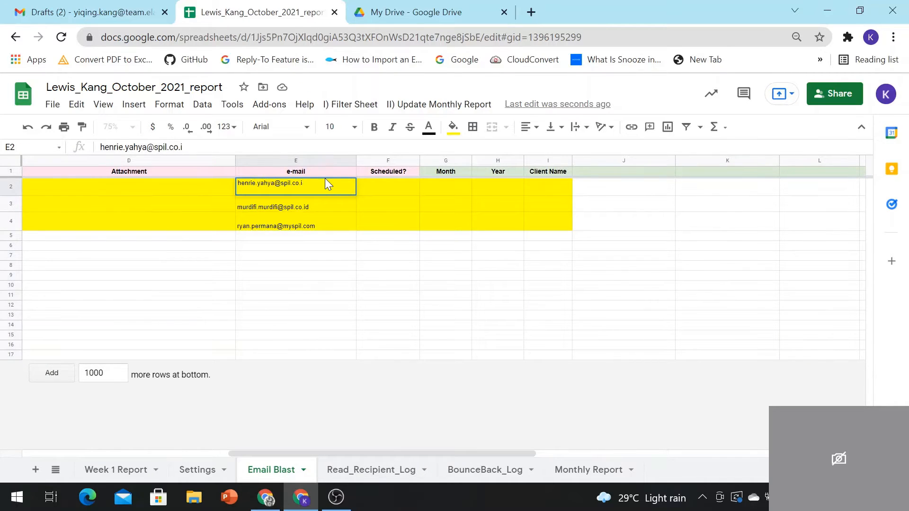
key("BackSpace")
key("BackSpace")
key("BackSpace")
key("BackSpace")
key("BackSpace")
key("BackSpace")
key("BackSpace")
key("BackSpace")
key("BackSpace")
key("BackSpace")
key("BackSpace")
key("BackSpace")
key("BackSpace")
key("BackSpace")
key("BackSpace")
key("BackSpace")
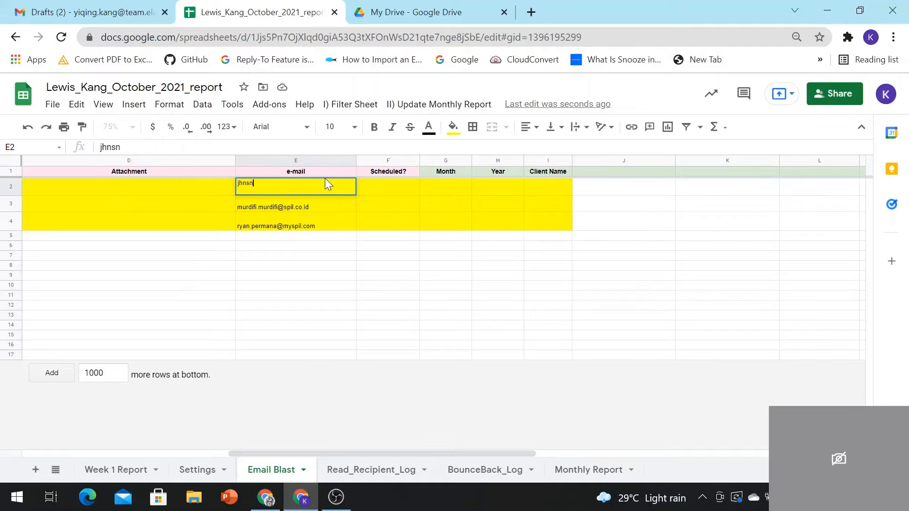
key("Caps_Lock")
key("Caps_Lock")
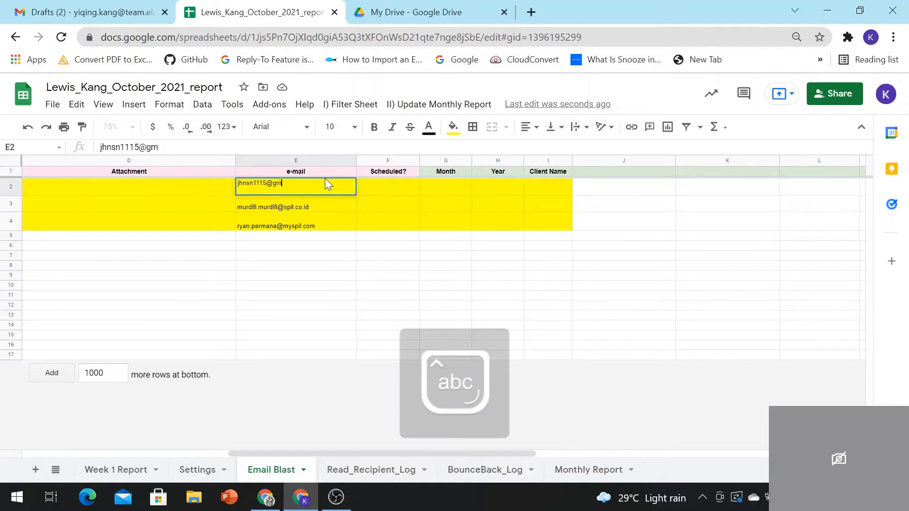
Step: Replace the e-mails in E3 and E4 with test addresses
double_click(308, 204)
left_click_drag(309, 201, 233, 208)
key("BackSpace")
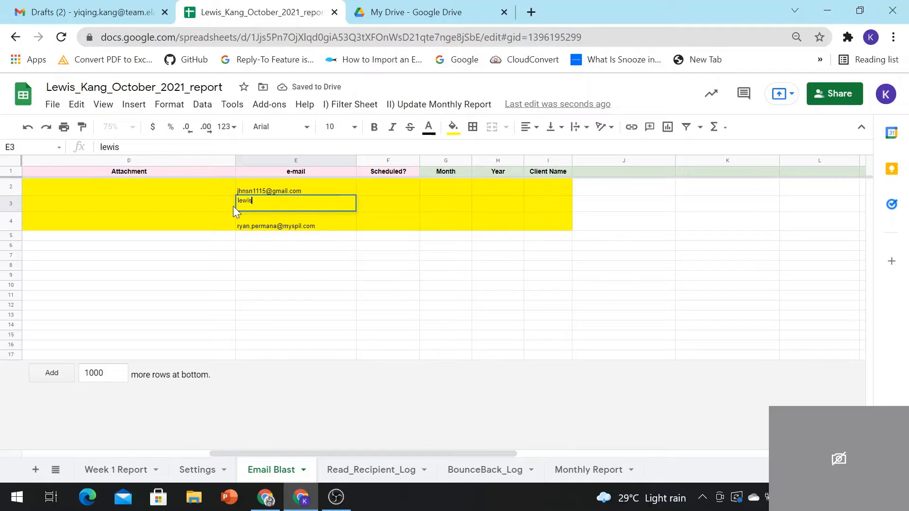
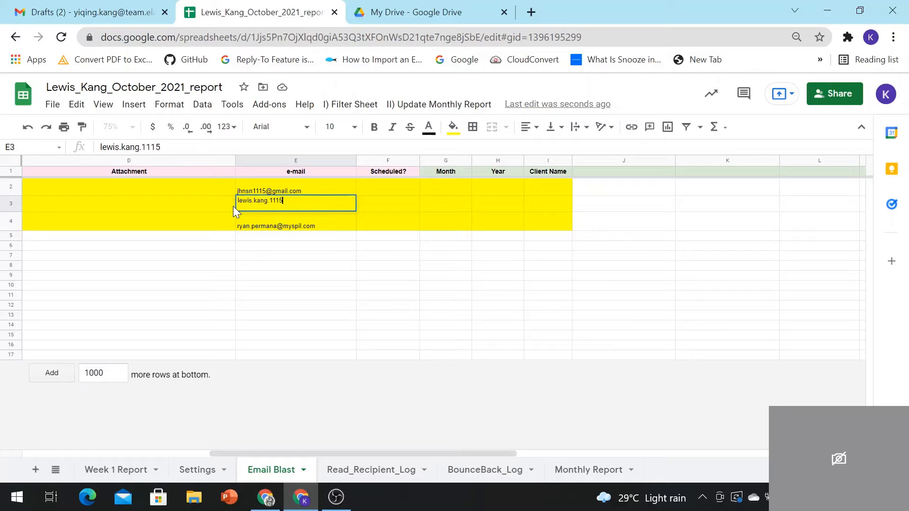
double_click(261, 216)
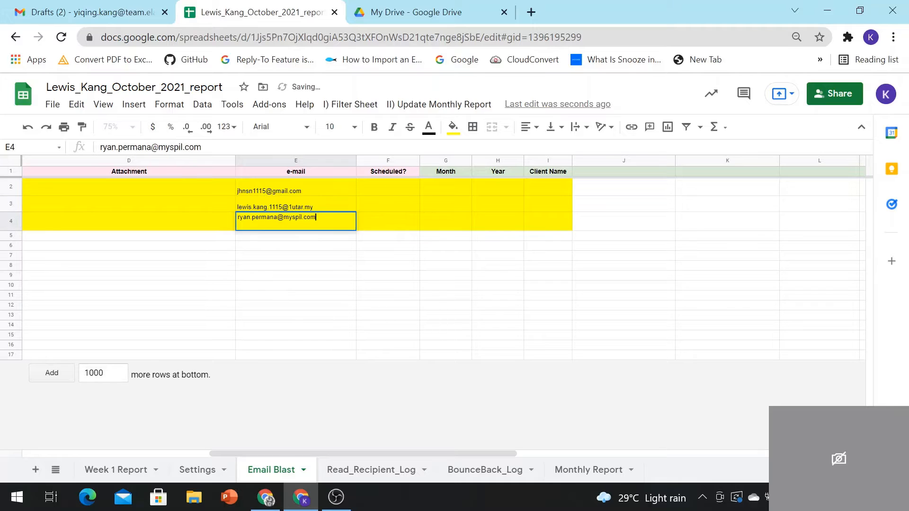
key("BackSpace")
key("BackSpace")
key("BackSpace")
key("BackSpace")
key("BackSpace")
key("BackSpace")
key("BackSpace")
key("BackSpace")
key("BackSpace")
key("BackSpace")
key("BackSpace")
key("BackSpace")
key("BackSpace")
key("BackSpace")
key("BackSpace")
key("BackSpace")
key("BackSpace")
key("BackSpace")
key("BackSpace")
key("BackSpace")
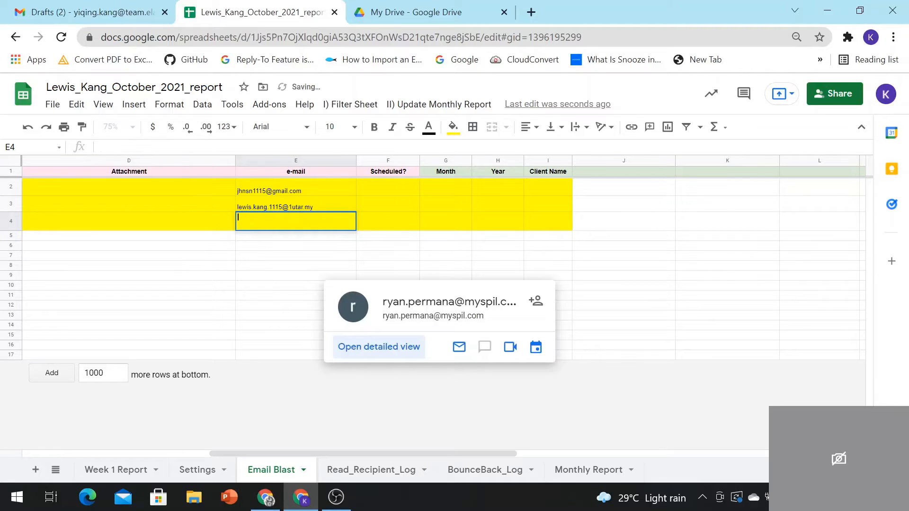
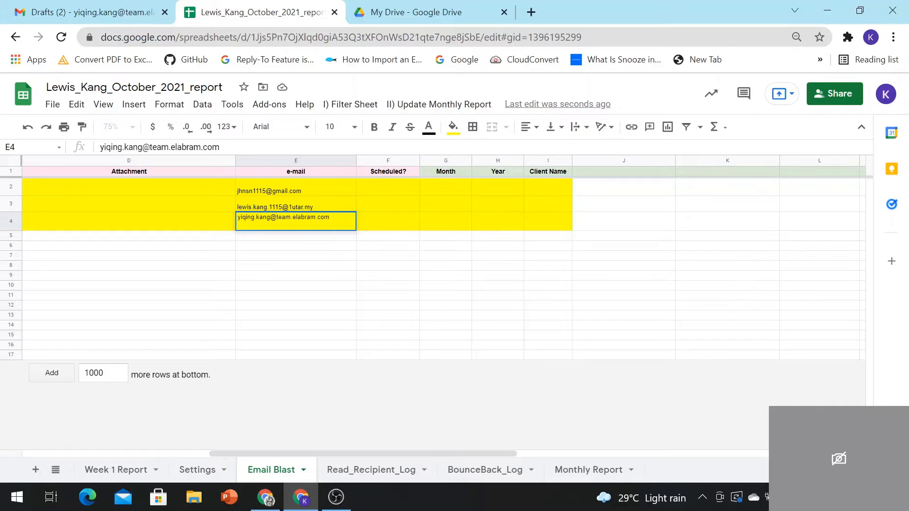
left_click(280, 204)
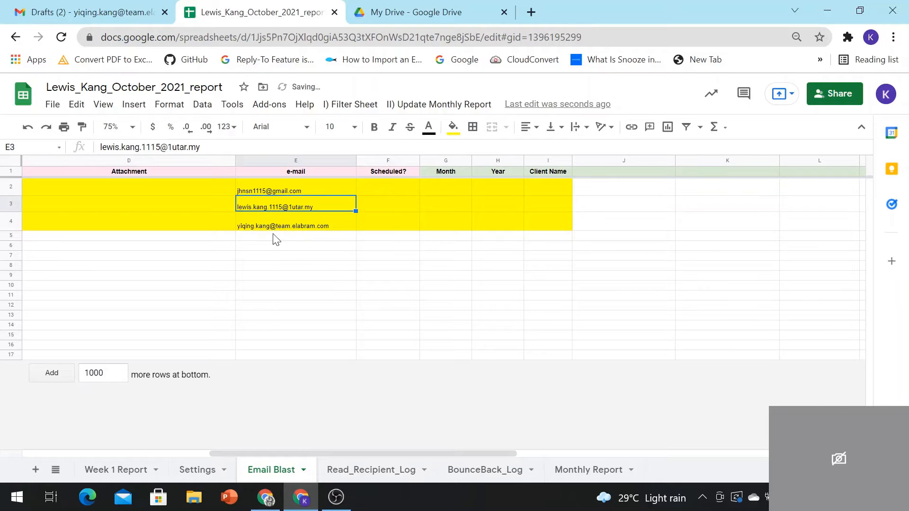
double_click(283, 186)
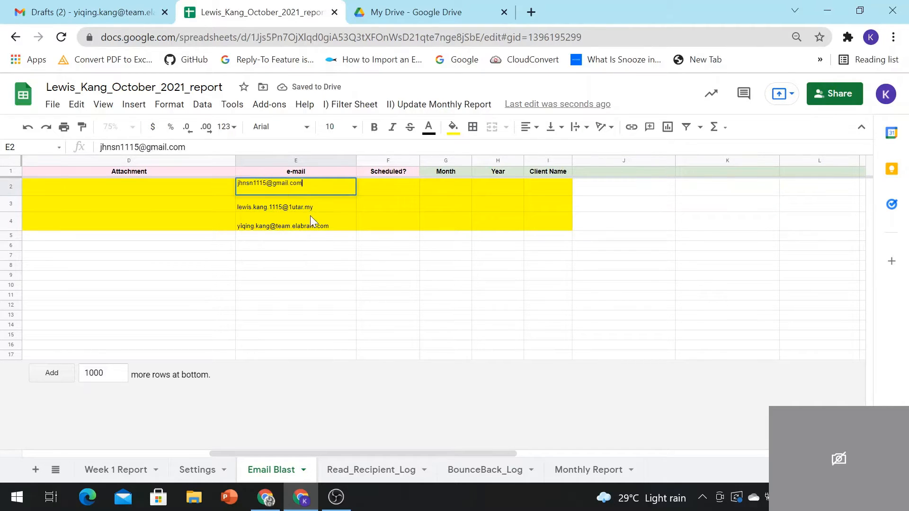
Step: Copy the three new e-mail addresses from Email Blast E2:E4
left_click(310, 217)
left_click(284, 191)
left_click(189, 194)
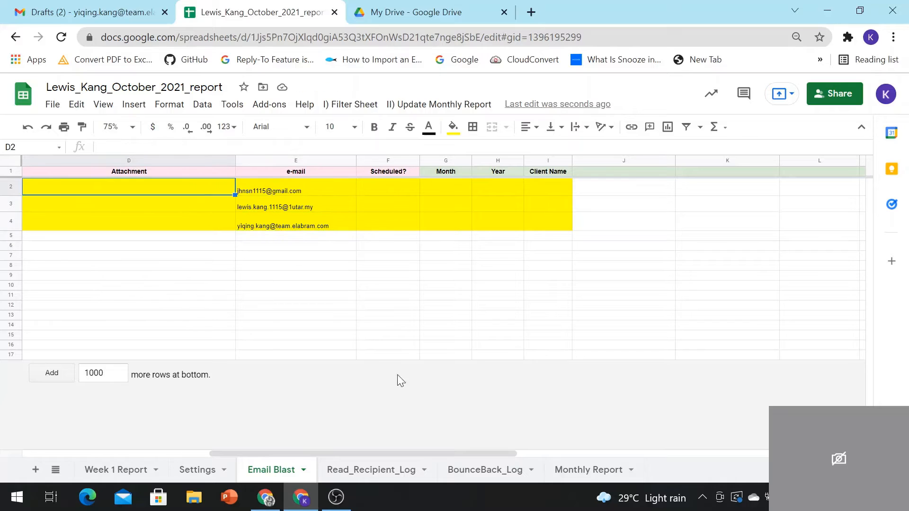
left_click_drag(419, 451, 447, 435)
left_click_drag(314, 188, 320, 228)
right_click(325, 186)
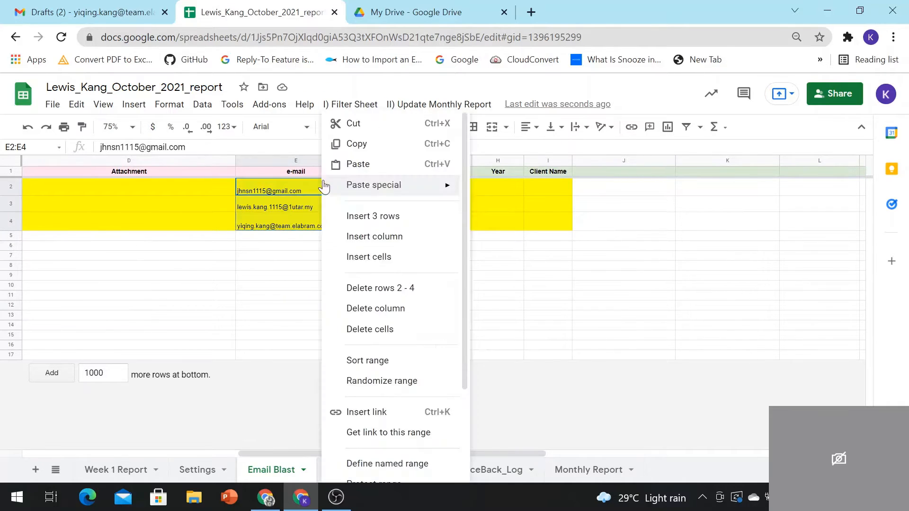
left_click(356, 143)
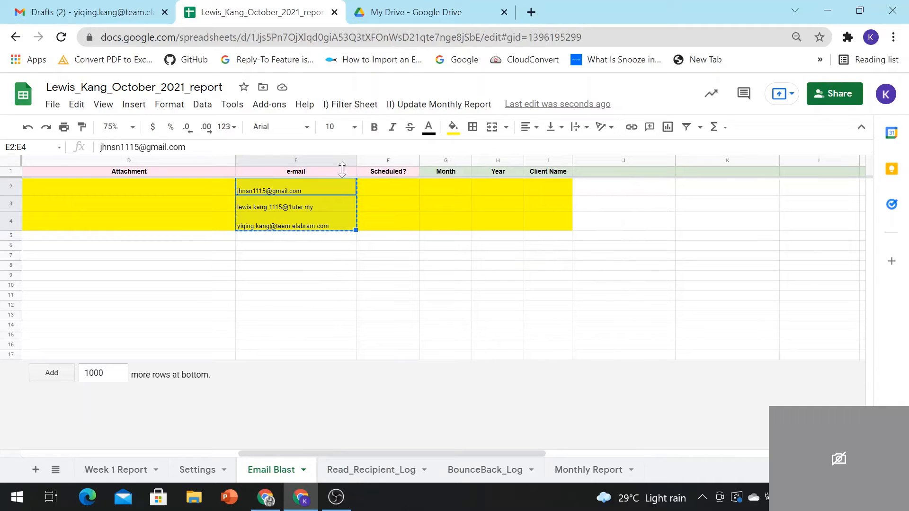
Step: Replace Week 1 Report's E2:E4 with the copied addresses and fill them cyan
left_click(152, 461)
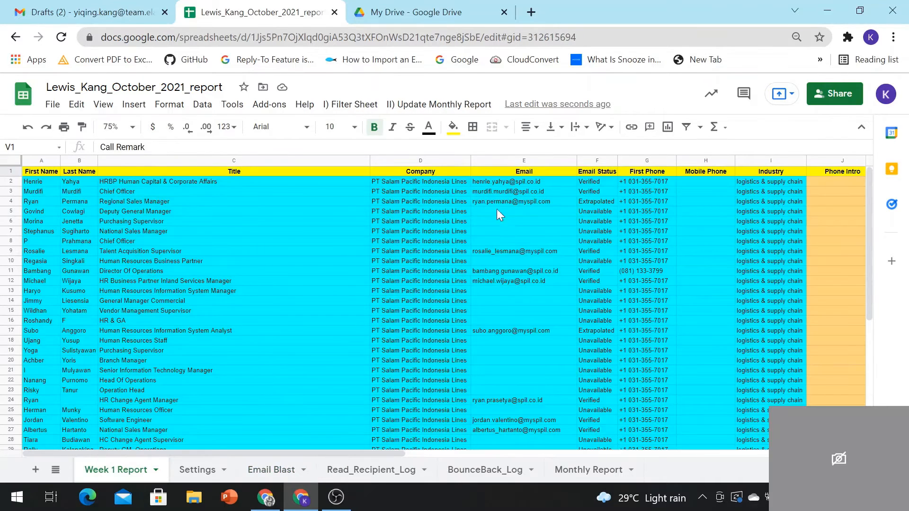
left_click_drag(510, 180, 521, 203)
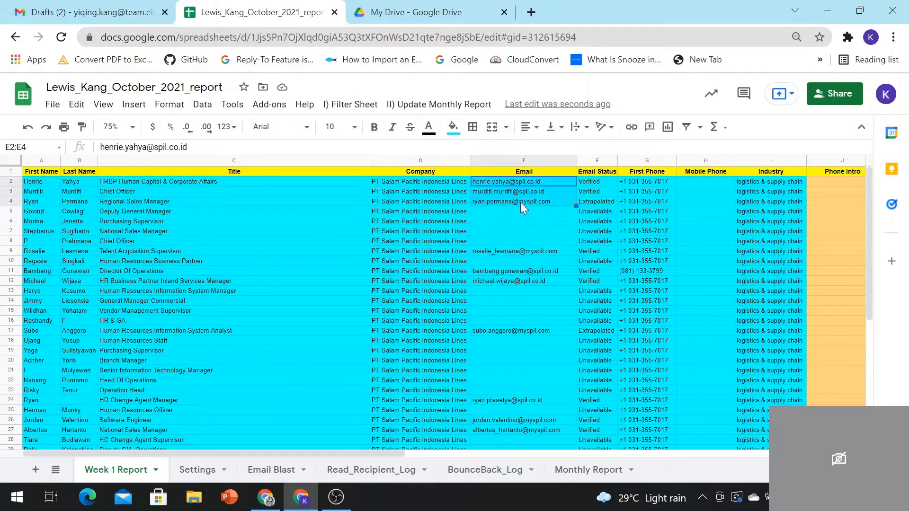
key("Delete")
key("ctrl+v")
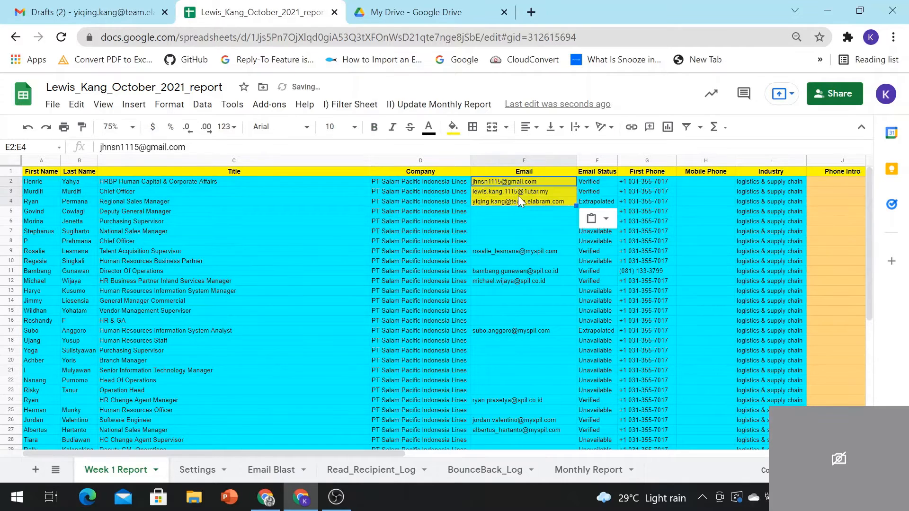
left_click(453, 134)
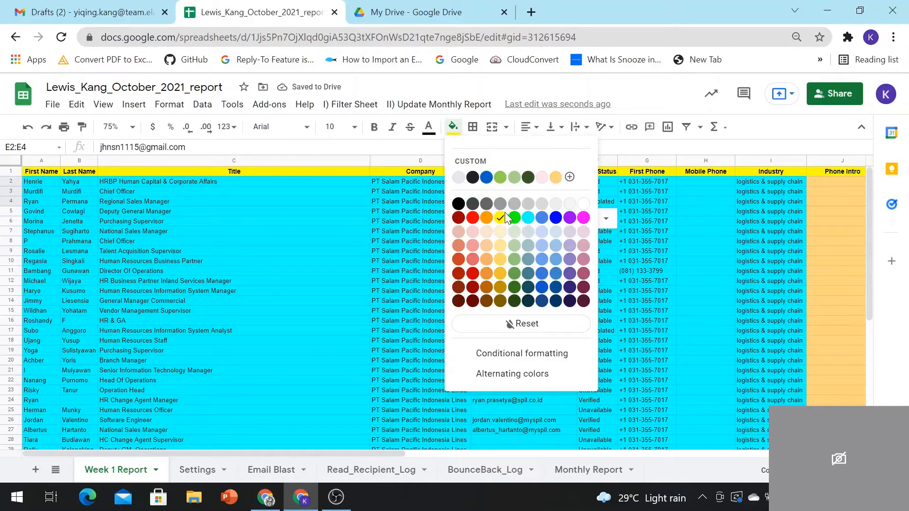
left_click(528, 217)
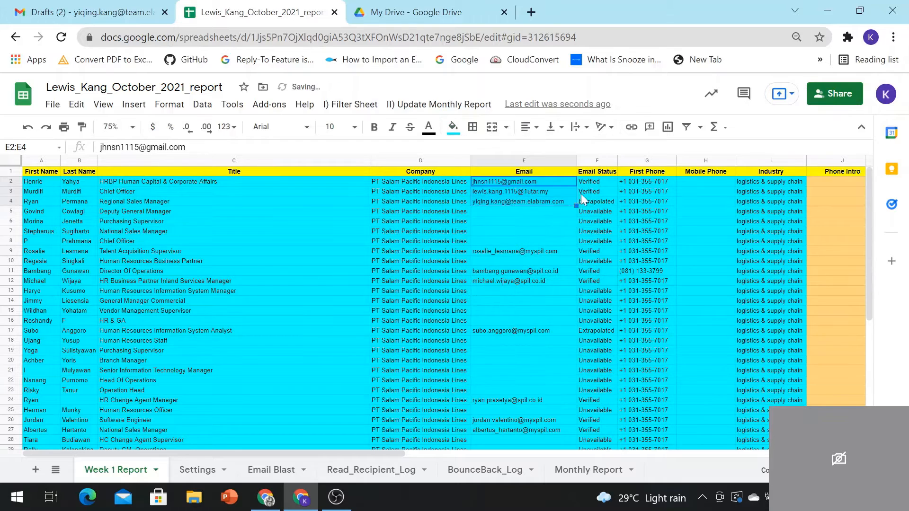
left_click(595, 185)
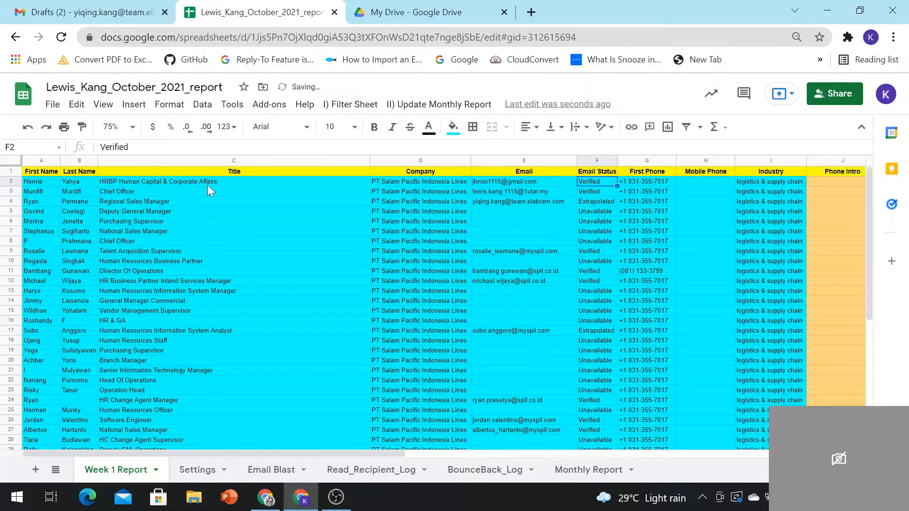
left_click(510, 180)
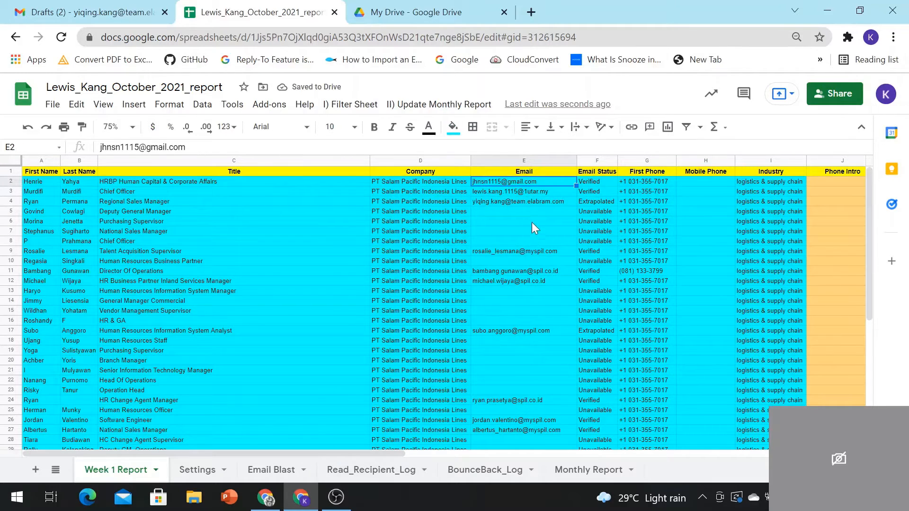
Step: Run I) Filter Sheet > 3. Send Email Now from Email Blast and review the results
left_click(285, 467)
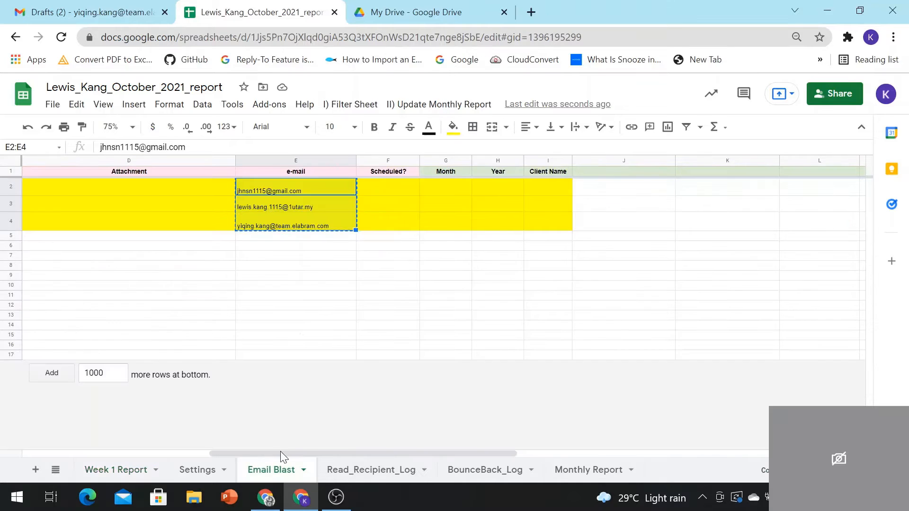
left_click_drag(280, 451, 329, 441)
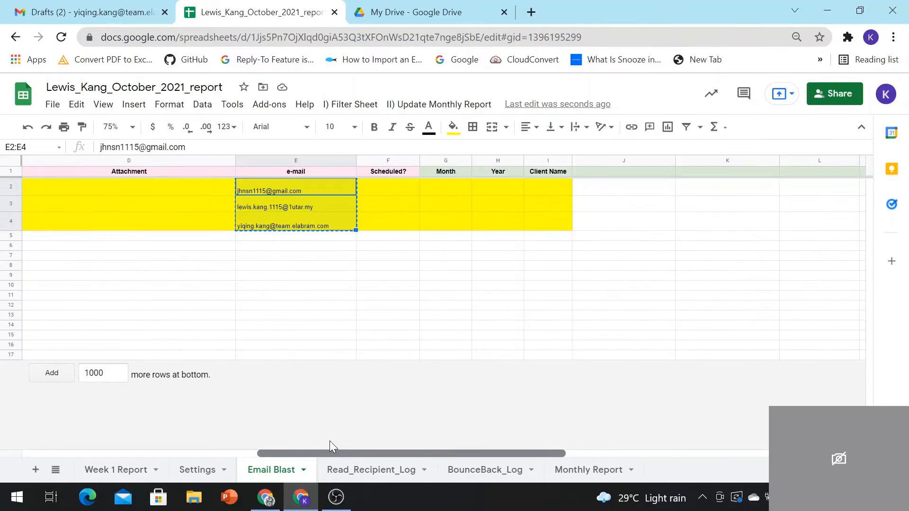
left_click(372, 246)
left_click(360, 104)
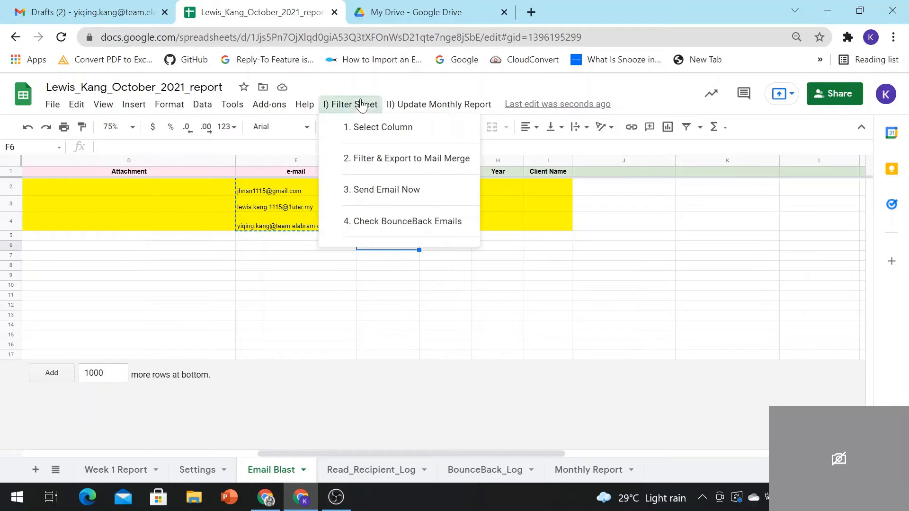
left_click(391, 191)
left_click_drag(547, 453, 644, 453)
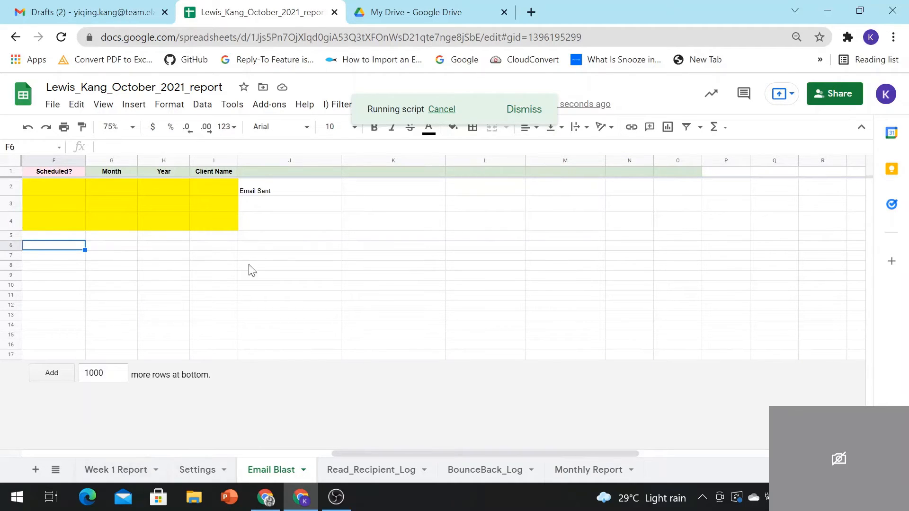
left_click(122, 470)
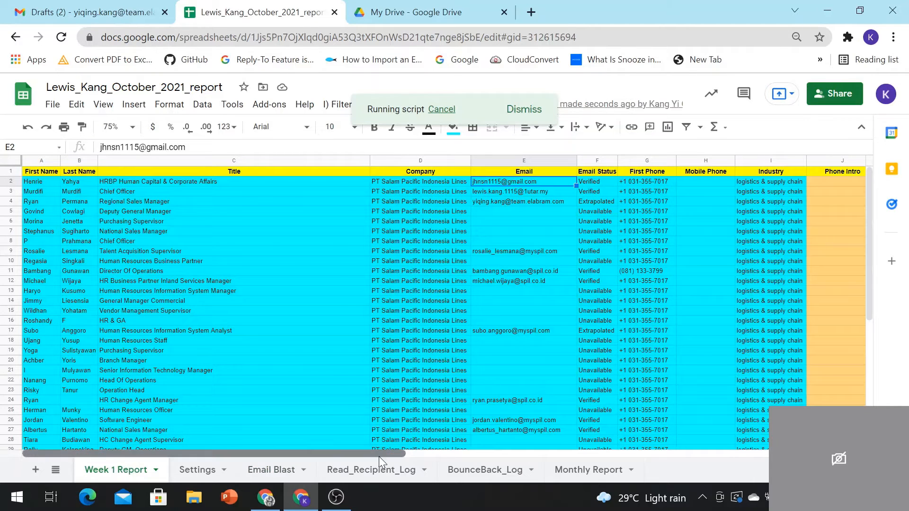
left_click_drag(378, 457, 640, 456)
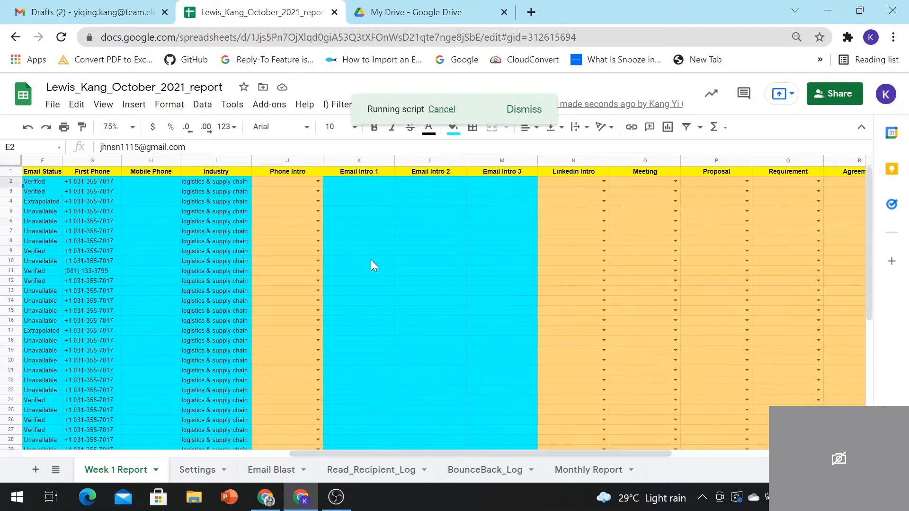
left_click(266, 474)
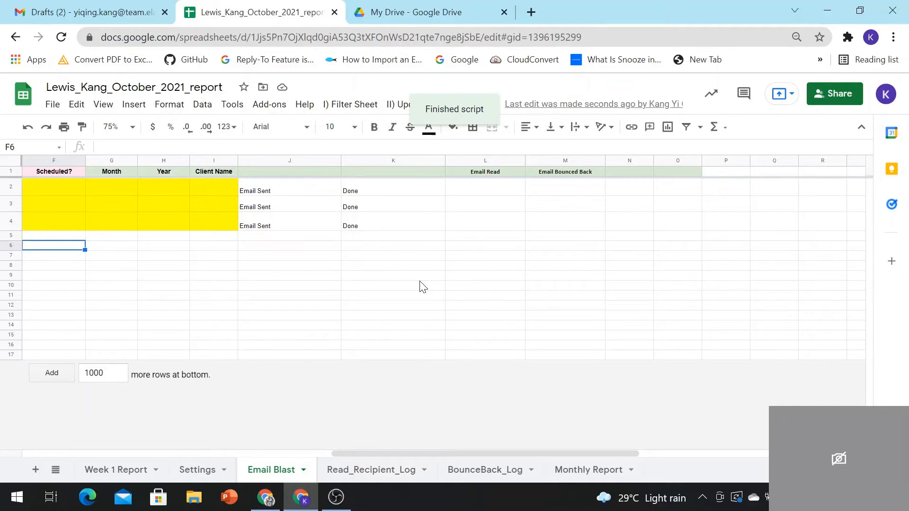
left_click_drag(437, 453, 416, 440)
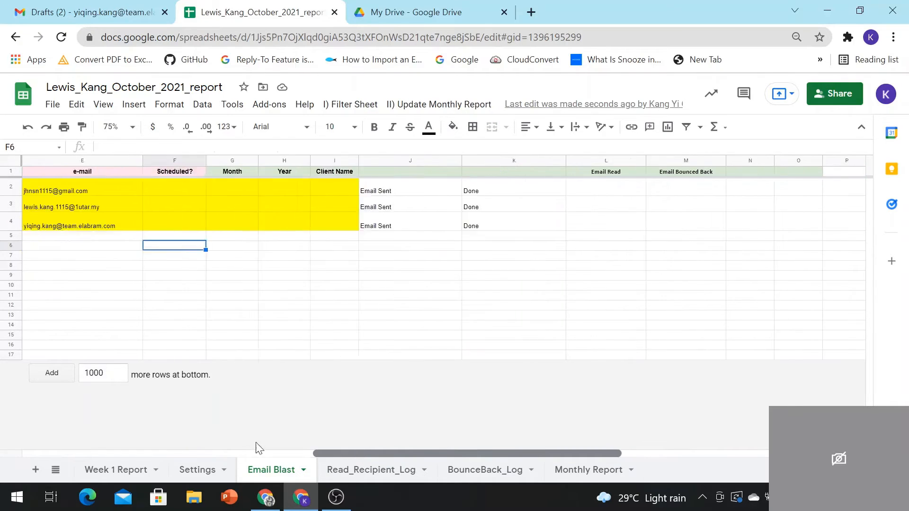
left_click_drag(258, 448, 91, 439)
left_click(110, 470)
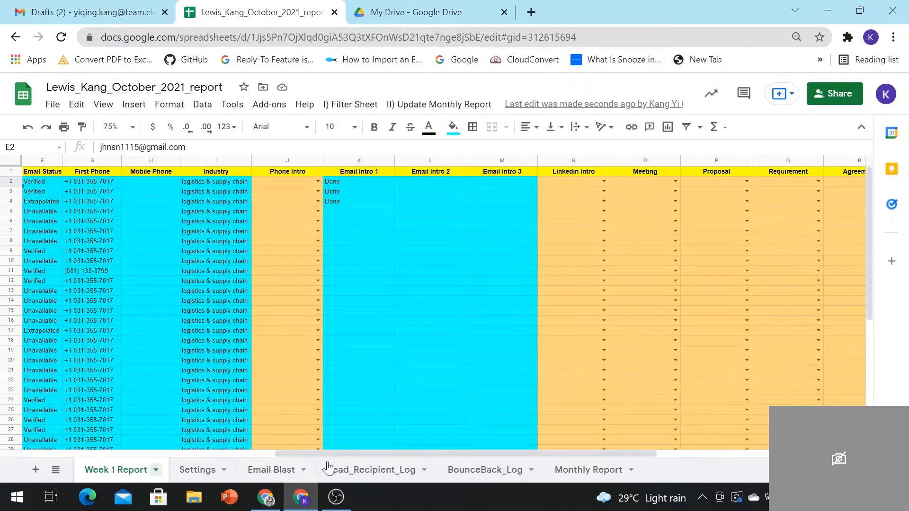
left_click(357, 195)
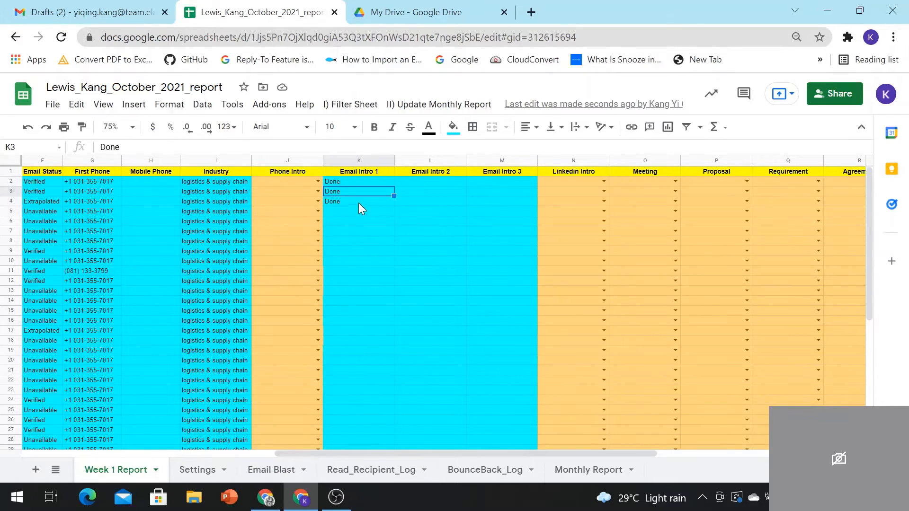
left_click(359, 202)
left_click_drag(423, 457, 345, 421)
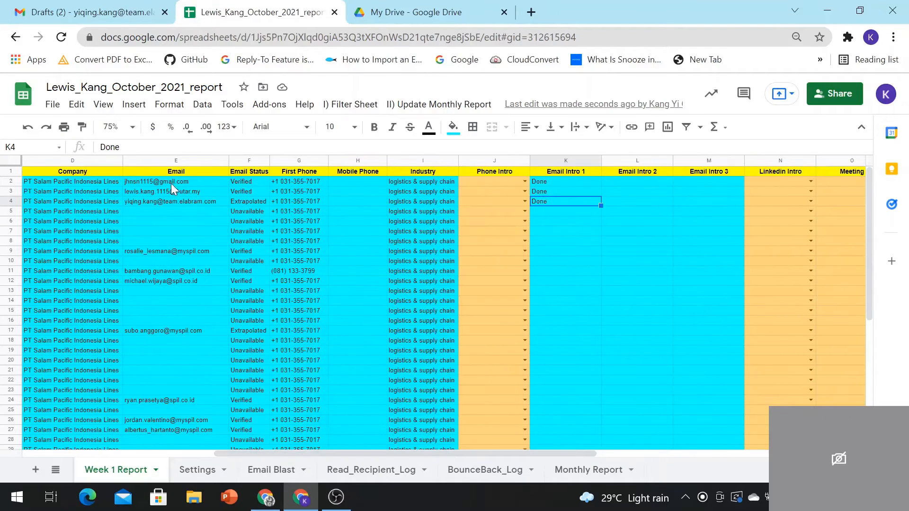
left_click_drag(178, 184, 196, 203)
left_click(575, 183)
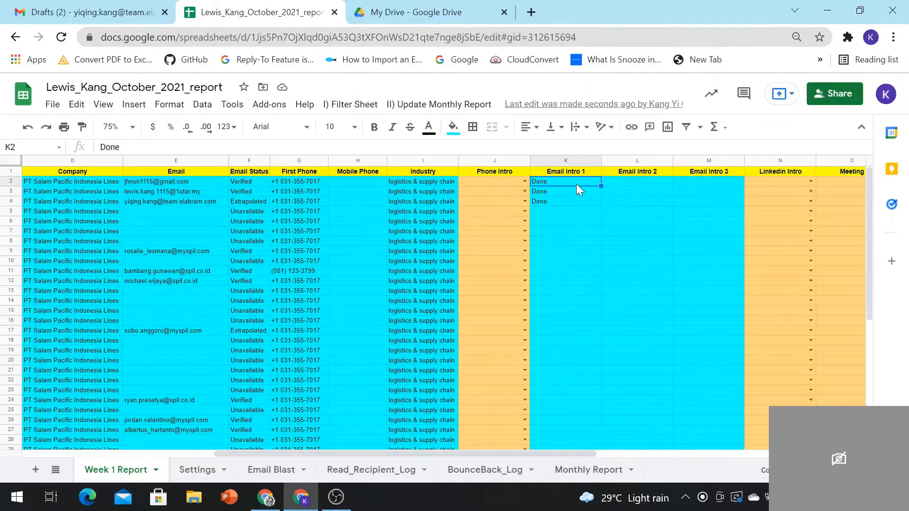
left_click(576, 193)
left_click(574, 202)
left_click_drag(436, 451, 211, 442)
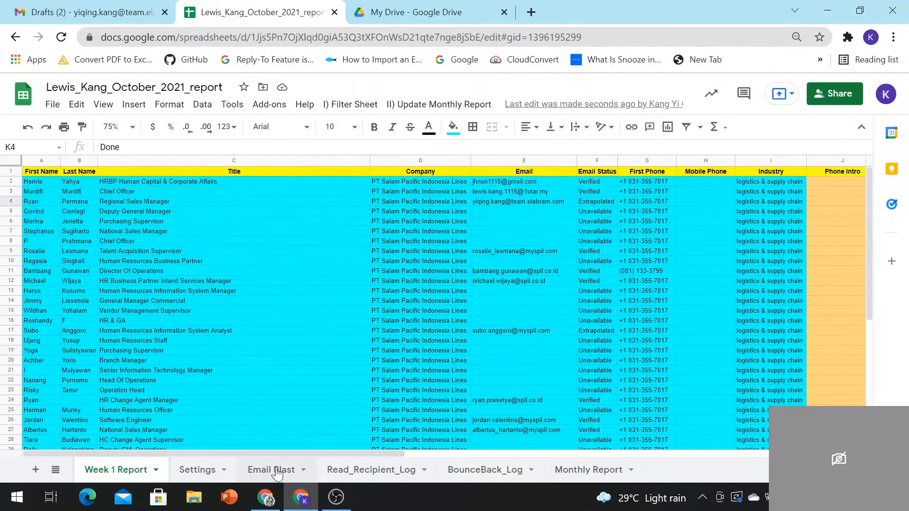
left_click(298, 468)
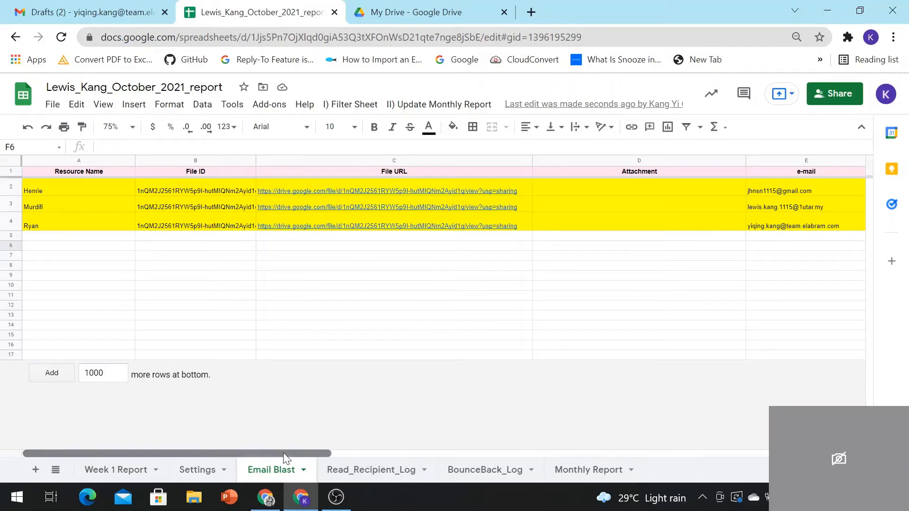
left_click_drag(279, 458, 549, 477)
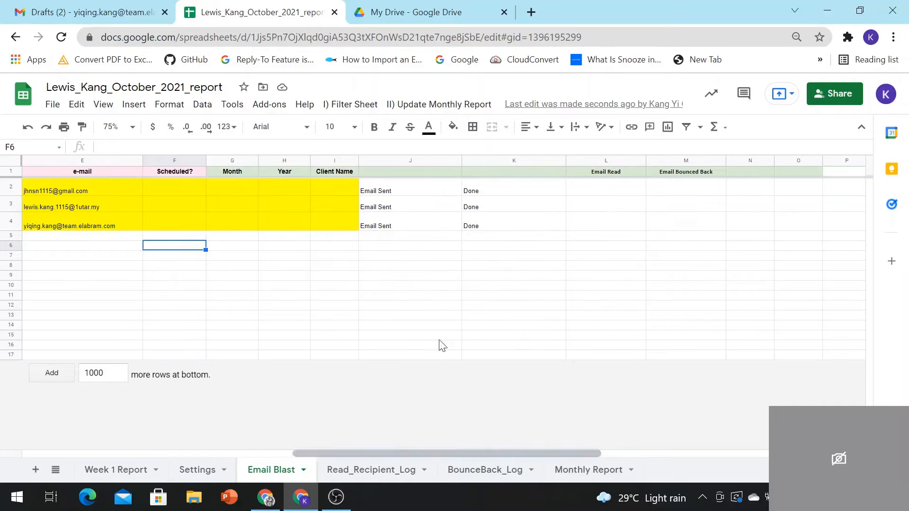
left_click_drag(410, 177, 715, 228)
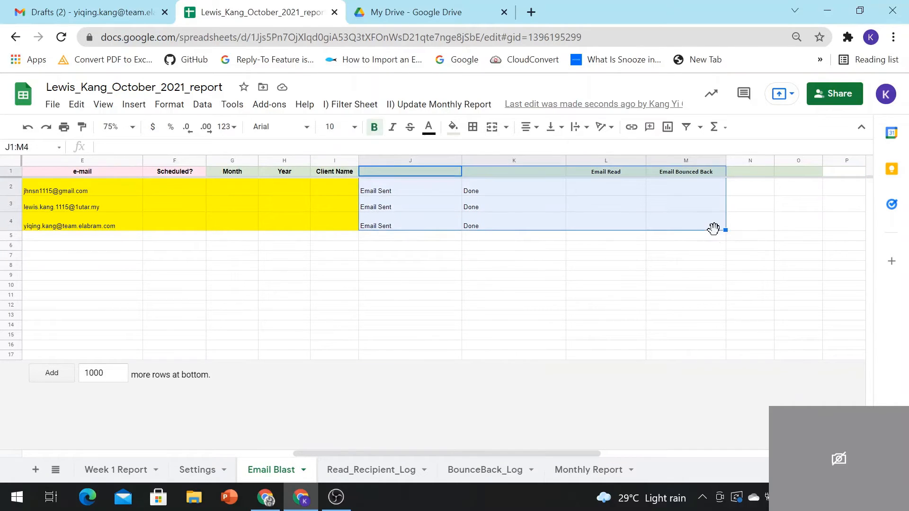
Step: Clear J1:M4, rerun 3. Send Email Now, and confirm J2 reads Email Sent
key("Delete")
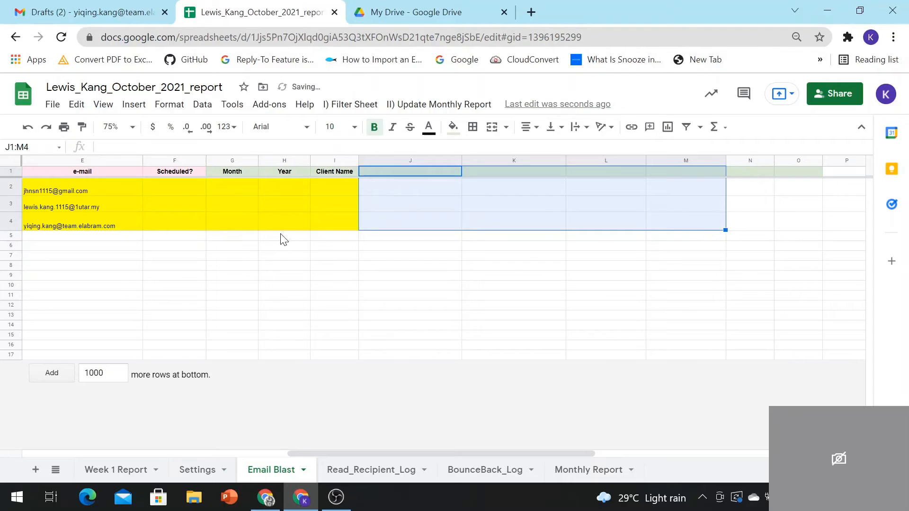
left_click(282, 238)
left_click(351, 110)
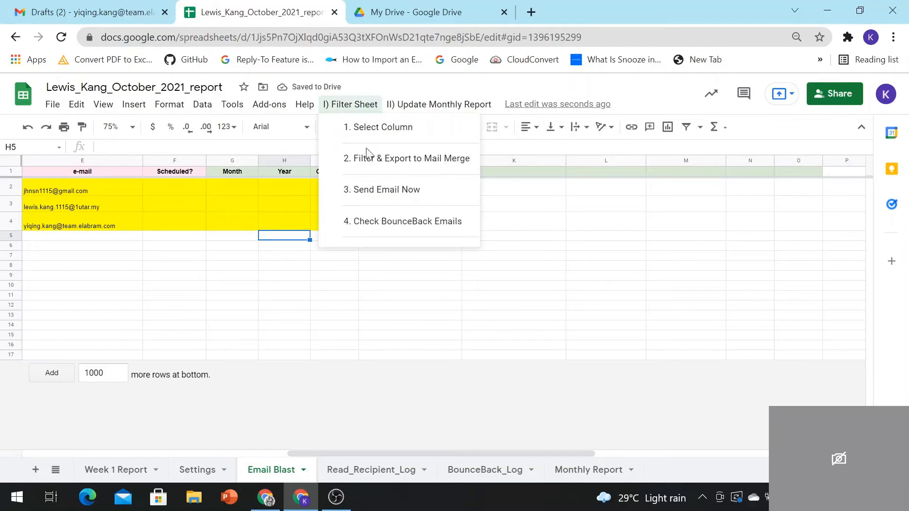
left_click(373, 194)
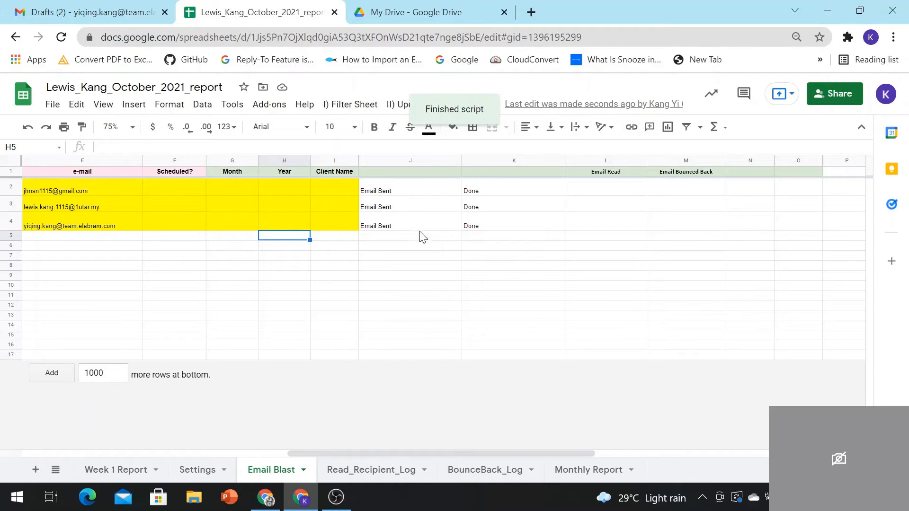
left_click(413, 191)
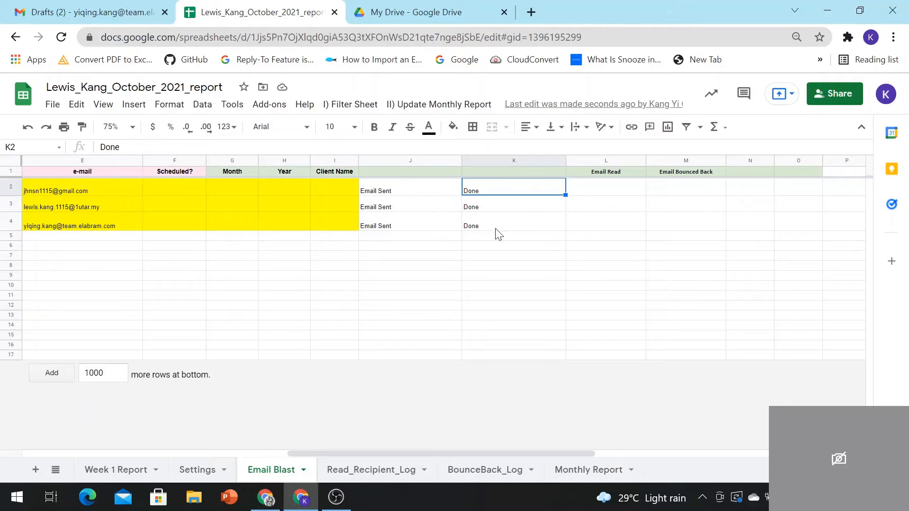
Step: Check the Email Bounced Back header, then confirm Week 1 Report's Email Intro 2 shows Done for all three contacts
left_click(625, 173)
left_click(686, 173)
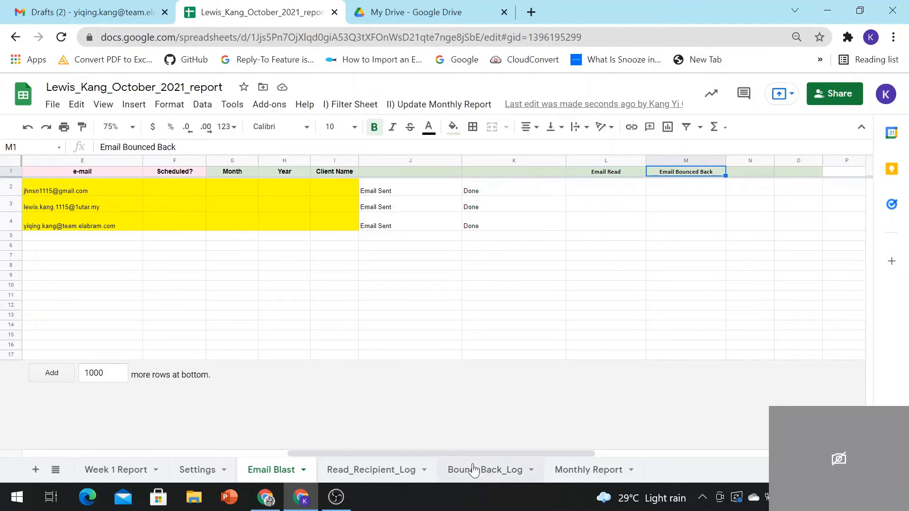
left_click_drag(485, 453, 138, 481)
left_click(124, 472)
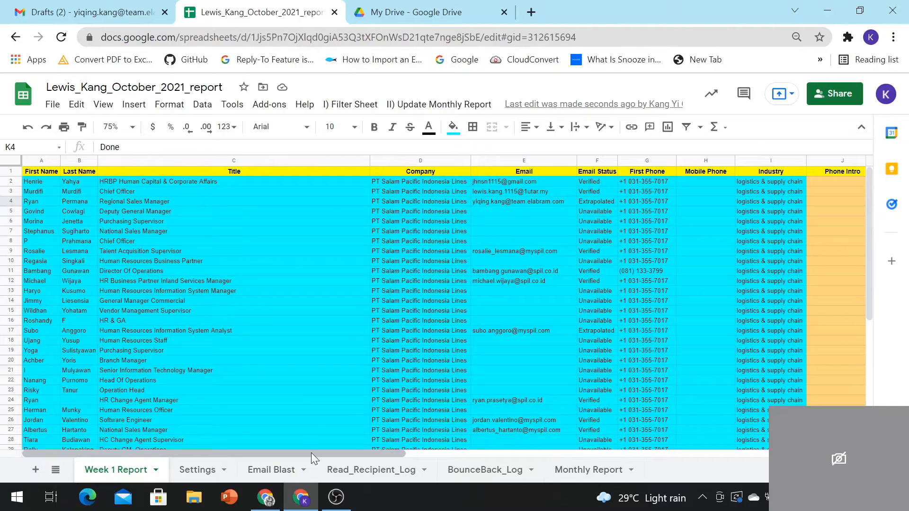
left_click_drag(311, 452, 564, 457)
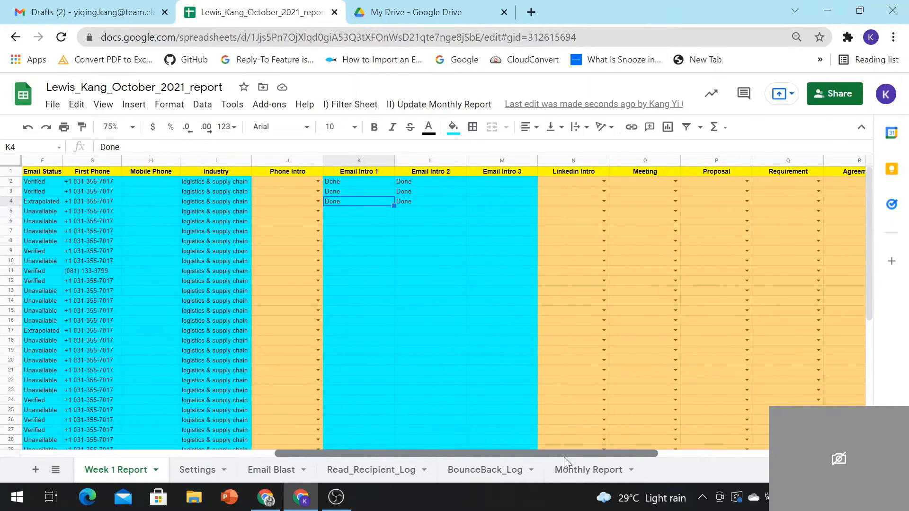
left_click(436, 184)
left_click(438, 193)
left_click(439, 202)
Step: Scroll Email Blast to columns E–P and step down the Email Bounced Back column from M1 to M4
scroll(473, 384, "down", 5)
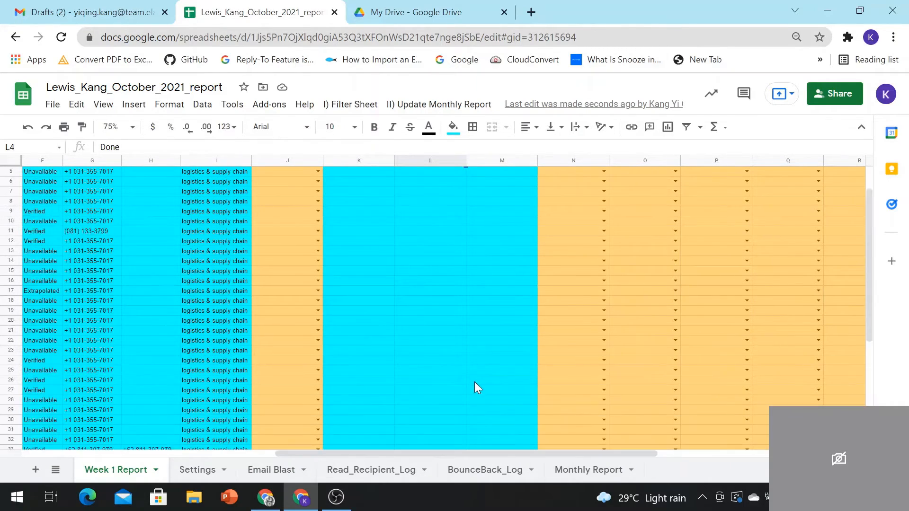
scroll(475, 381, "up", 5)
left_click_drag(413, 454, 483, 445)
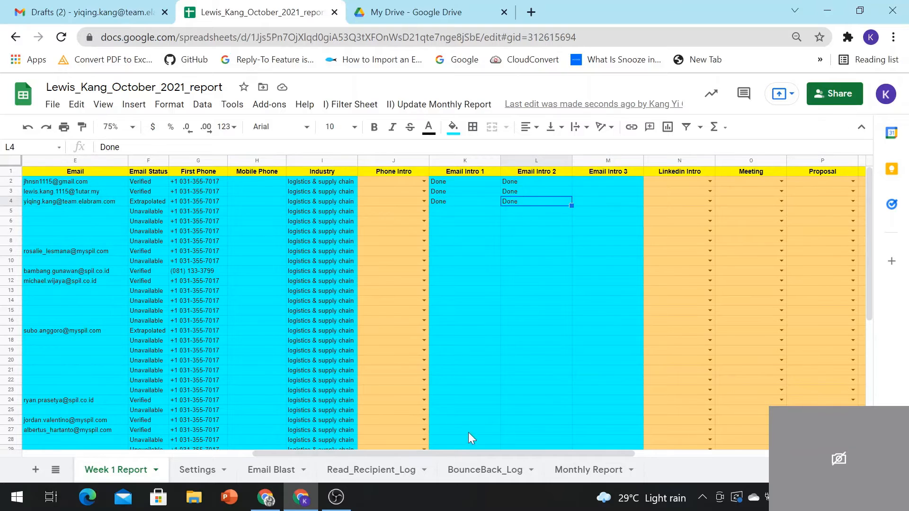
left_click_drag(422, 453, 491, 458)
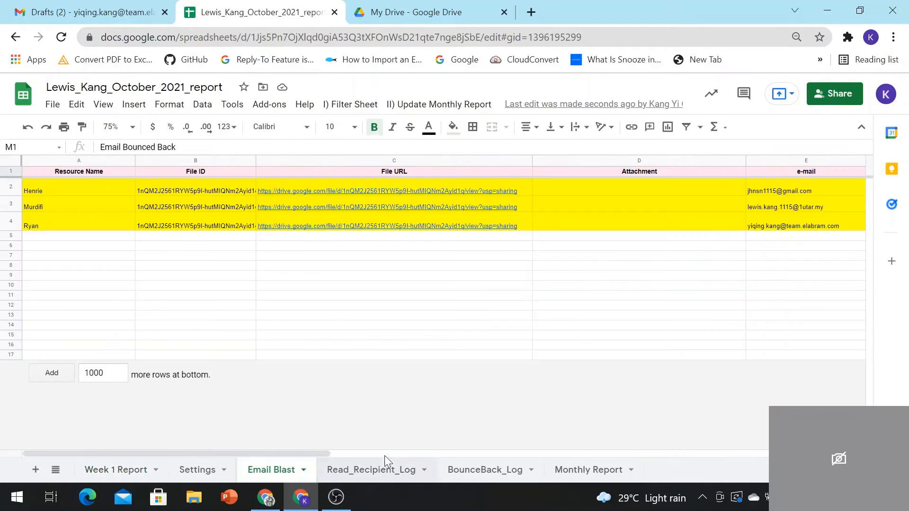
left_click_drag(297, 453, 597, 453)
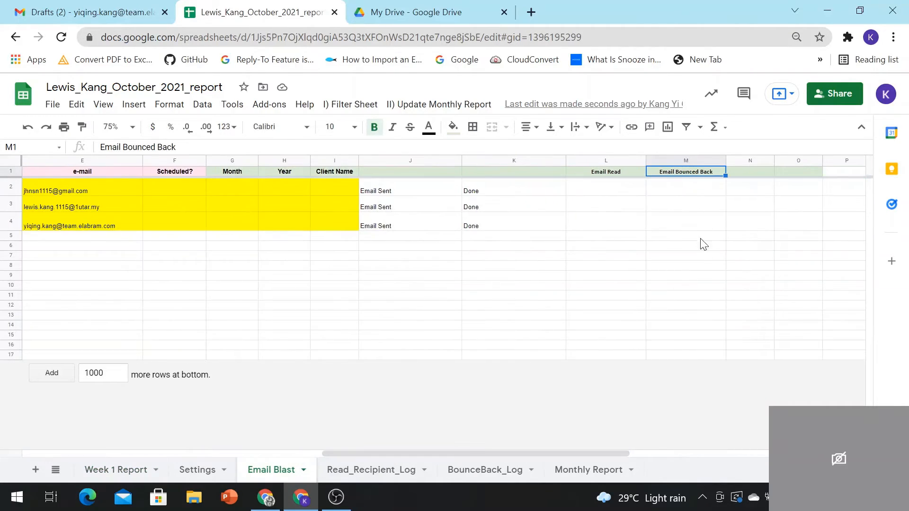
key("Down")
key("Down")
key("Down")
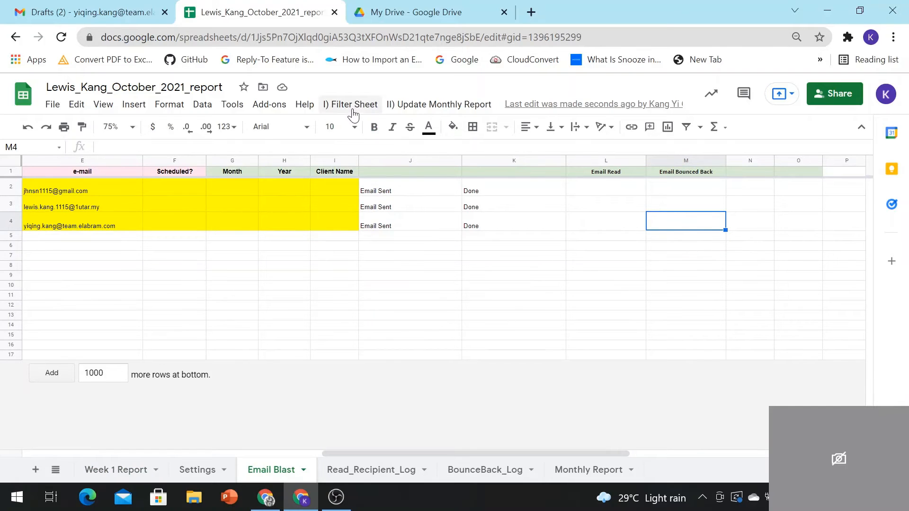
Step: Look through the Filter Sheet and Update Monthly Report menu options
left_click(353, 108)
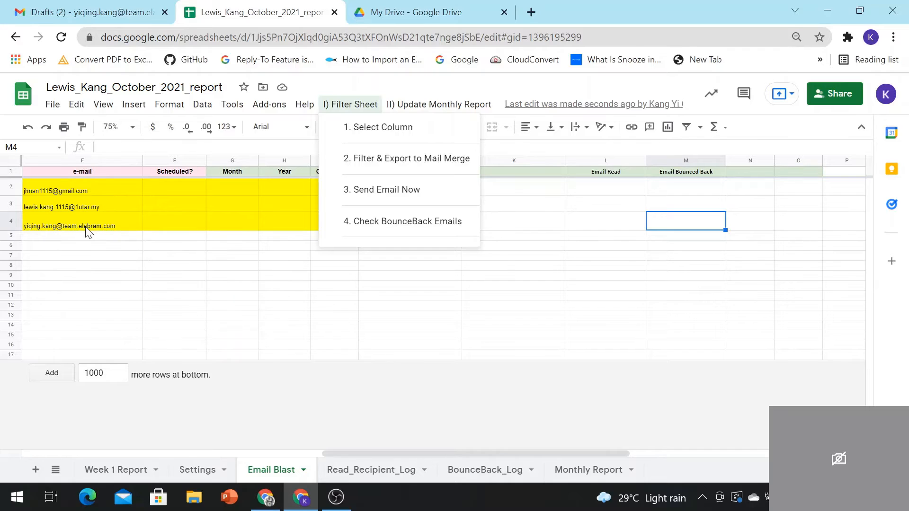
mouse_move(87, 231)
mouse_move(430, 108)
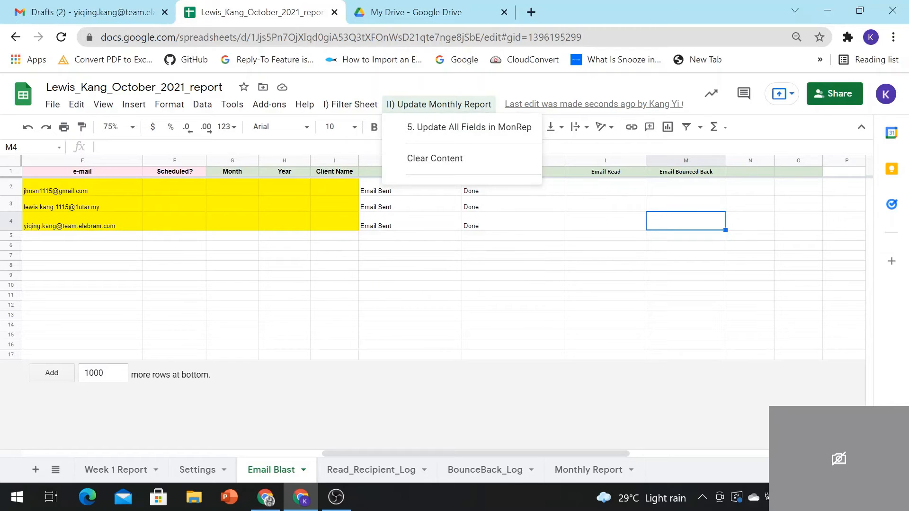
Step: Show Week 1 Report's still-empty Emails Read and Email Bounced columns (M–X)
left_click(116, 470)
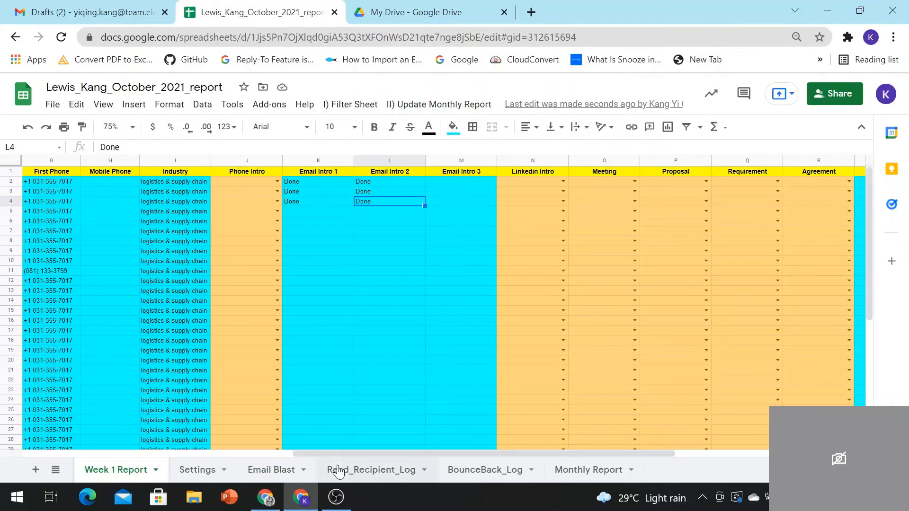
left_click_drag(348, 454, 538, 434)
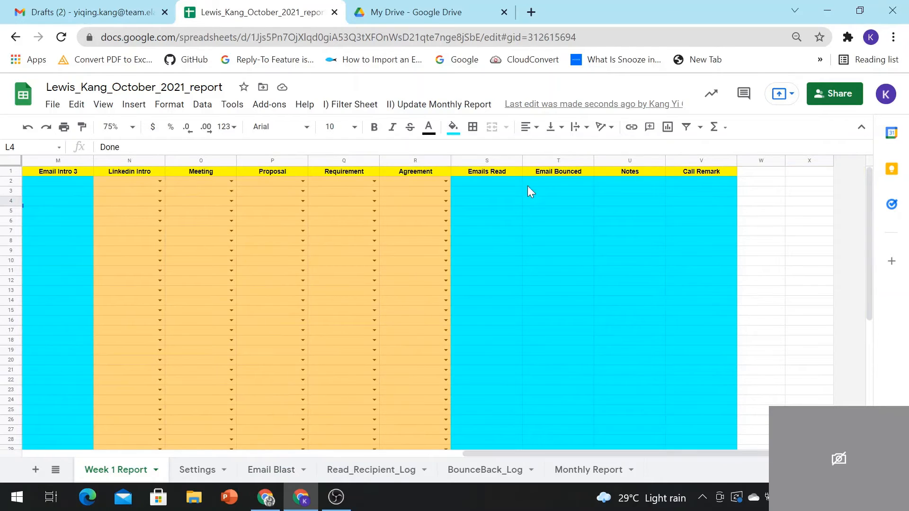
left_click(501, 183)
Step: Open the newest Email Blast Test message in the Gmail inbox, then return to the report workbook
left_click(90, 12)
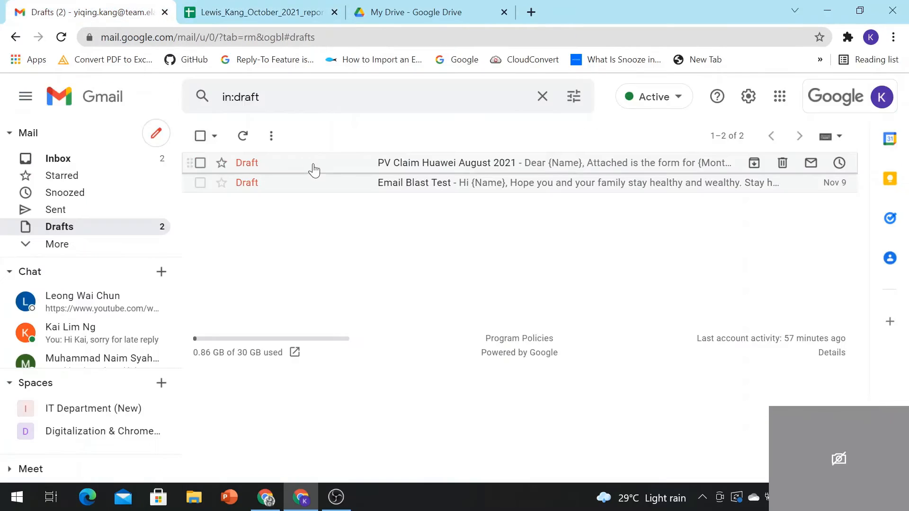
left_click(122, 164)
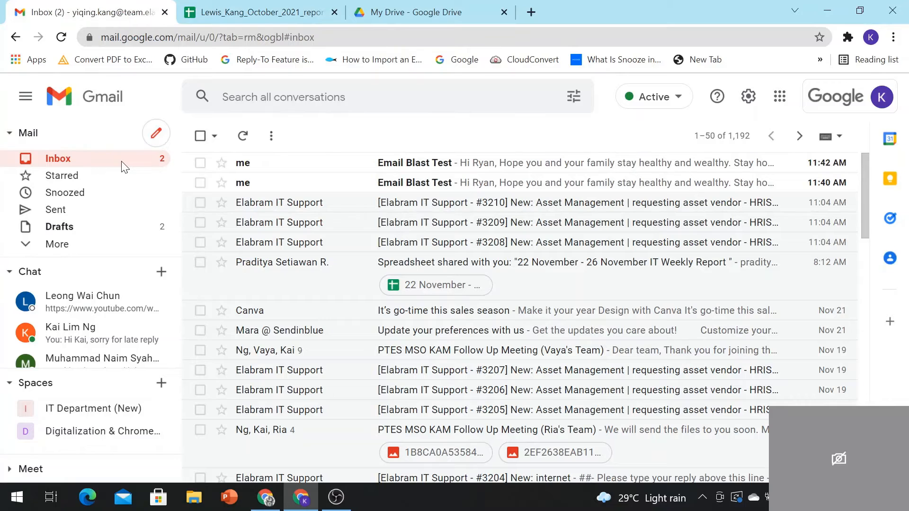
left_click(354, 170)
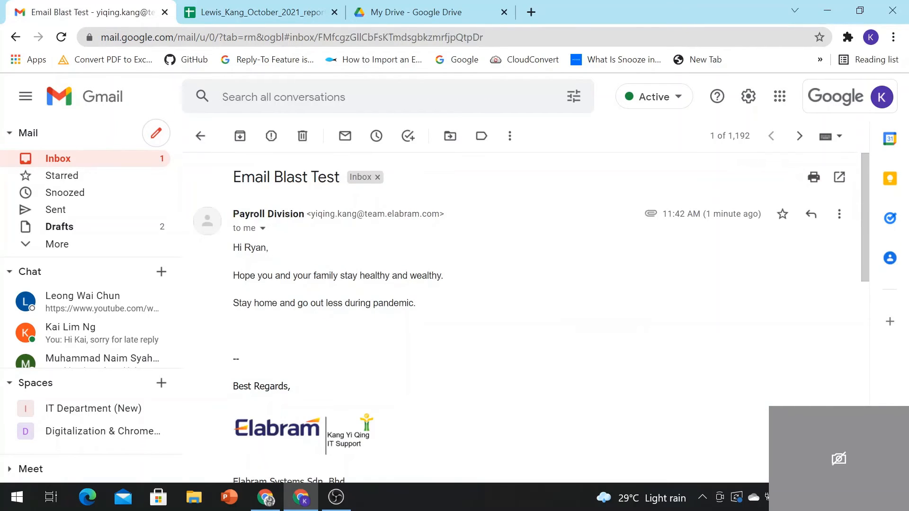
scroll(442, 304, "down", 10)
scroll(330, 387, "up", 9)
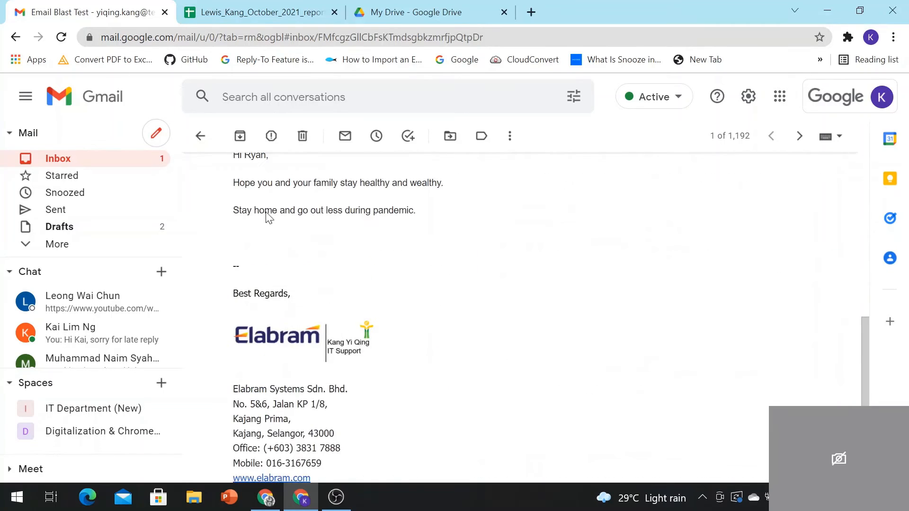
left_click(282, 11)
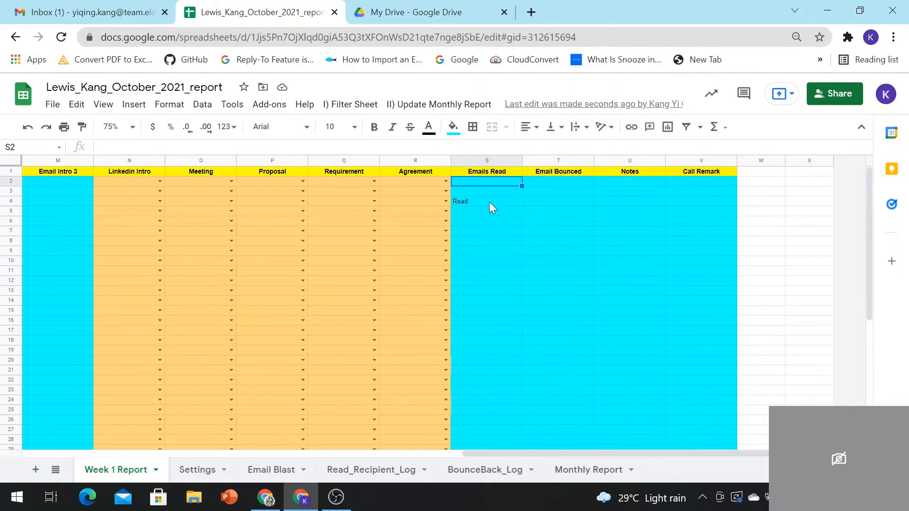
Step: Confirm row 4 reads Read on Week 1 Report and Email Blast, then switch to the Gmail window
left_click(489, 202)
left_click_drag(625, 455, 140, 307)
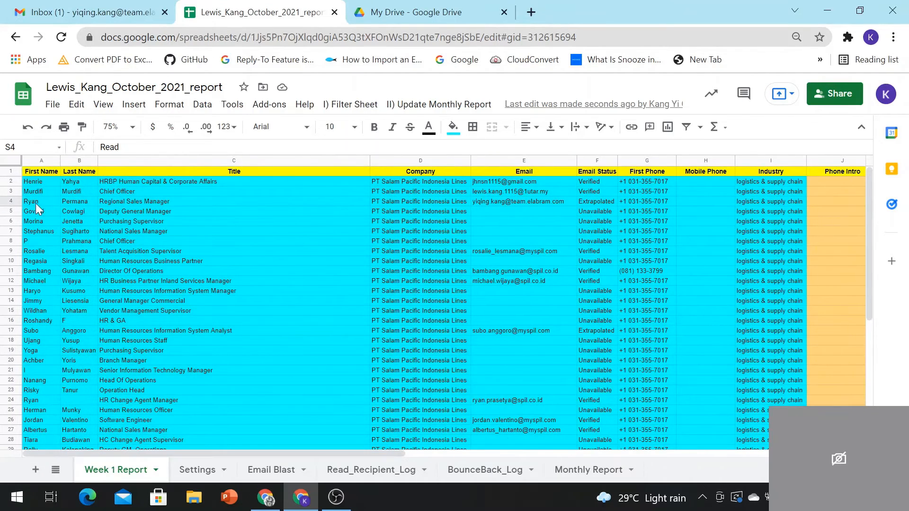
left_click(290, 470)
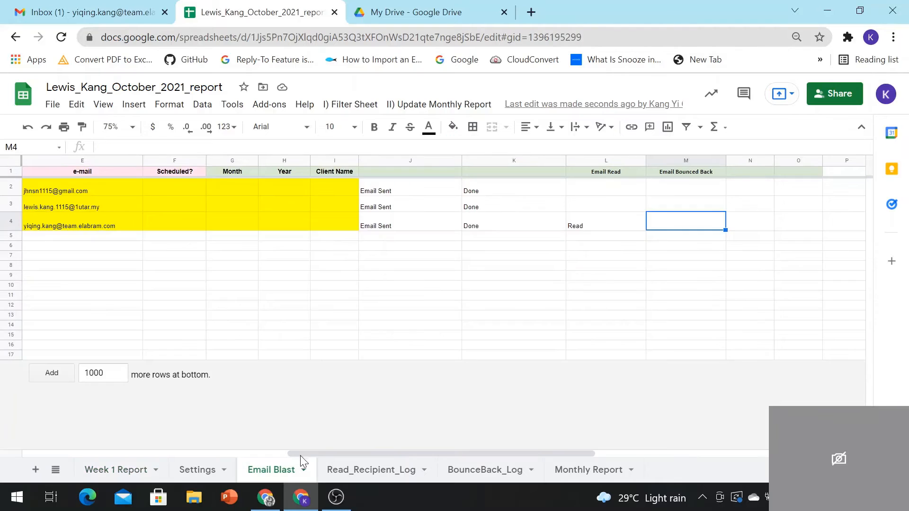
left_click(608, 225)
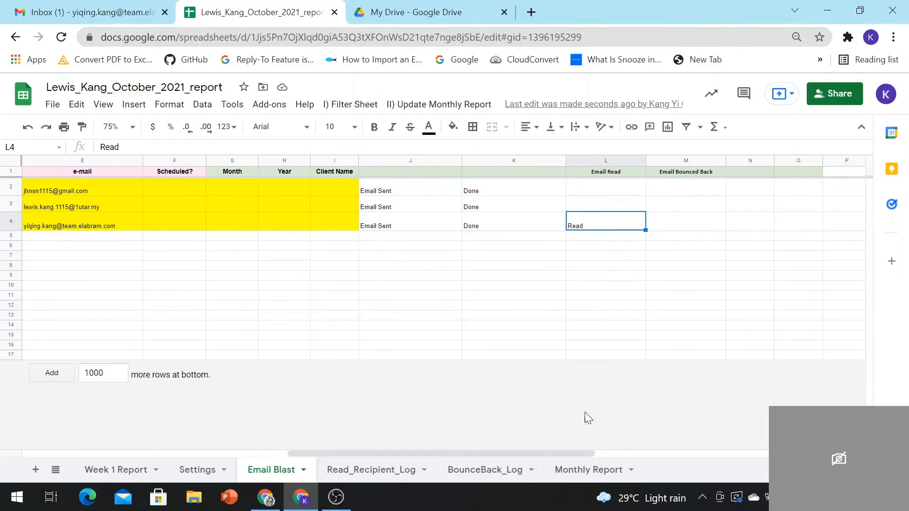
left_click_drag(579, 455, 206, 449)
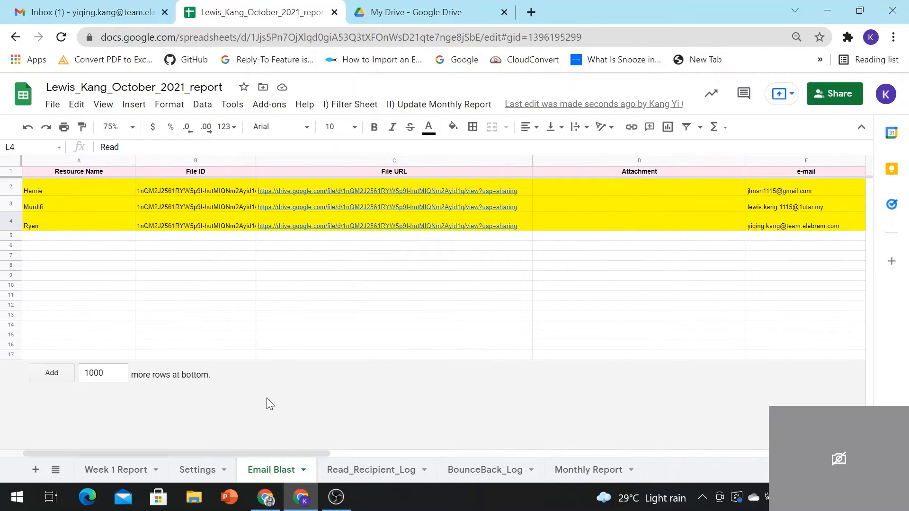
left_click(265, 497)
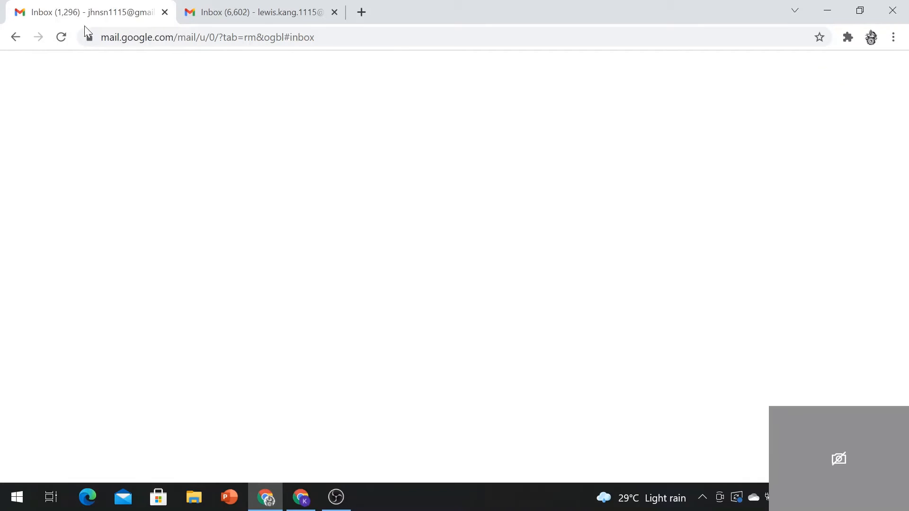
Step: Reload the first recipient's inbox and read the newest Payroll Division Email Blast Test message
left_click(61, 38)
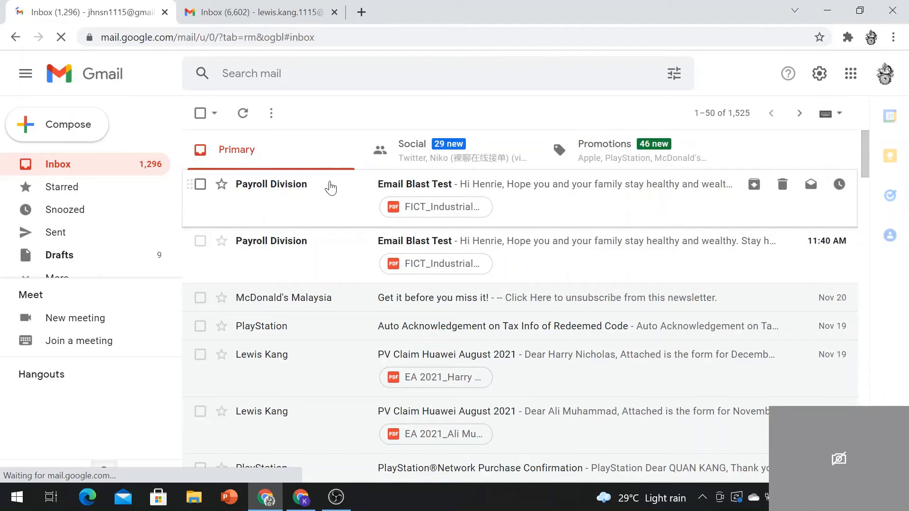
left_click(289, 189)
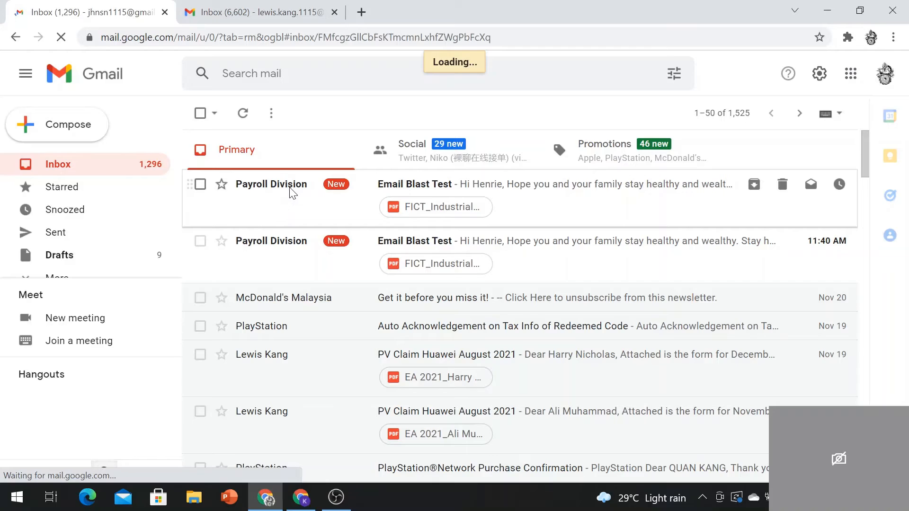
scroll(411, 346, "down", 10)
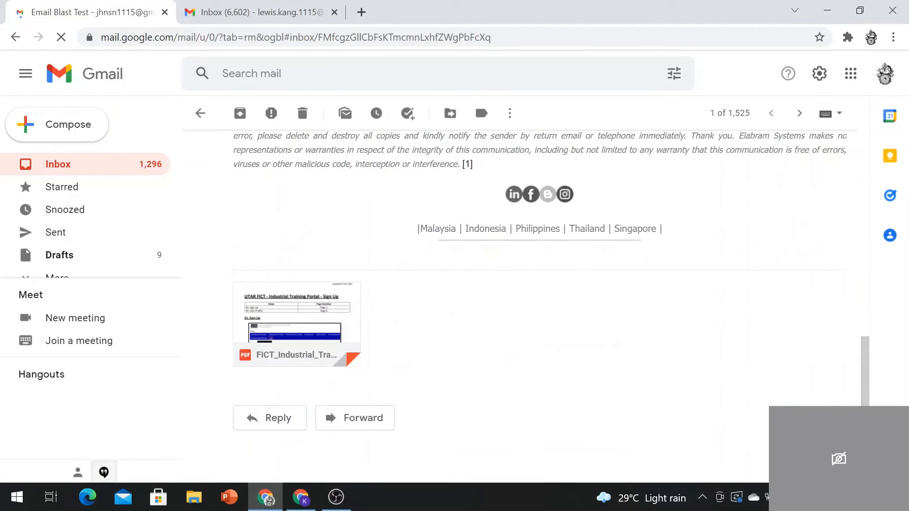
scroll(476, 374, "up", 10)
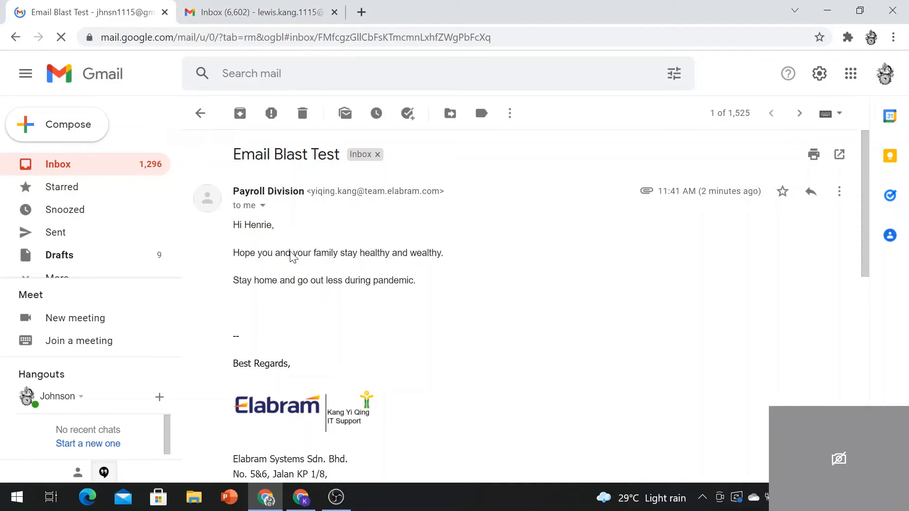
left_click(301, 497)
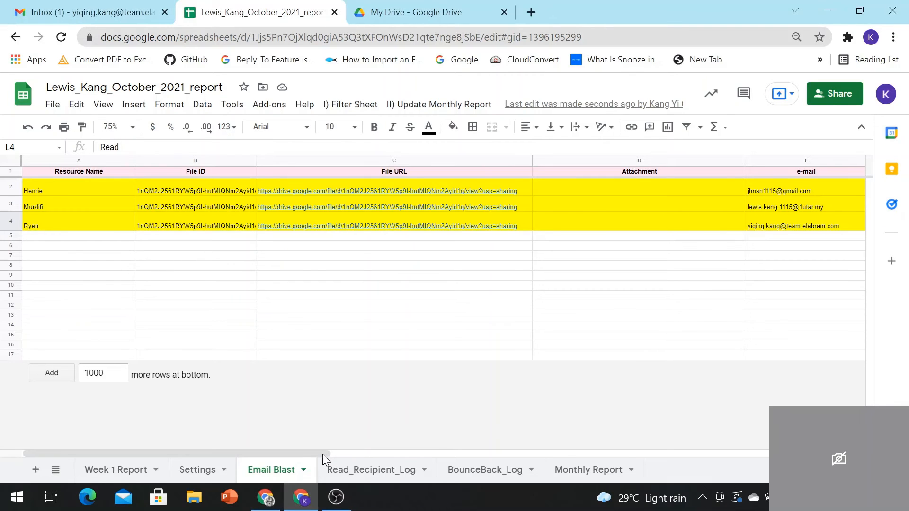
Step: Scroll Week 1 Report to columns I–T, where Emails Read shows Read for rows 2 and 4
left_click_drag(313, 453, 212, 447)
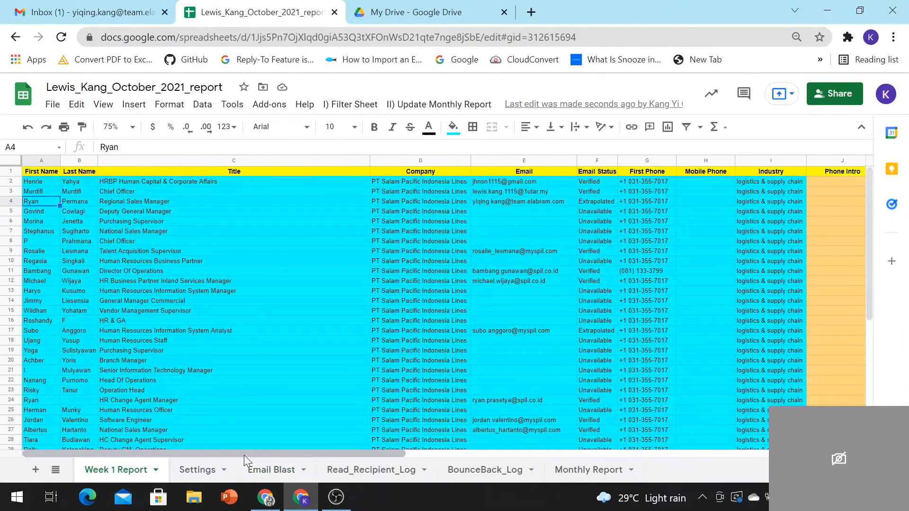
left_click_drag(243, 456, 600, 467)
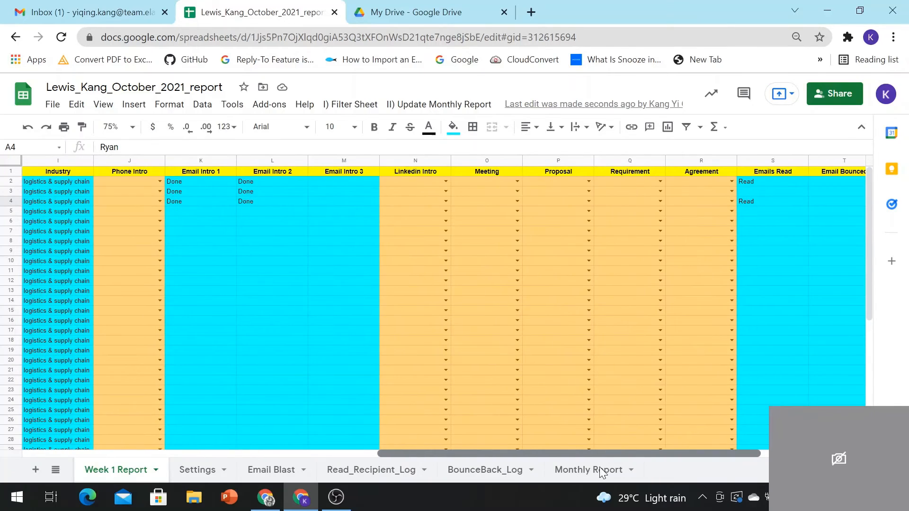
Step: In the second recipient's Gmail tab, open the newest Email Blast Test message and go back to the inbox
left_click(268, 498)
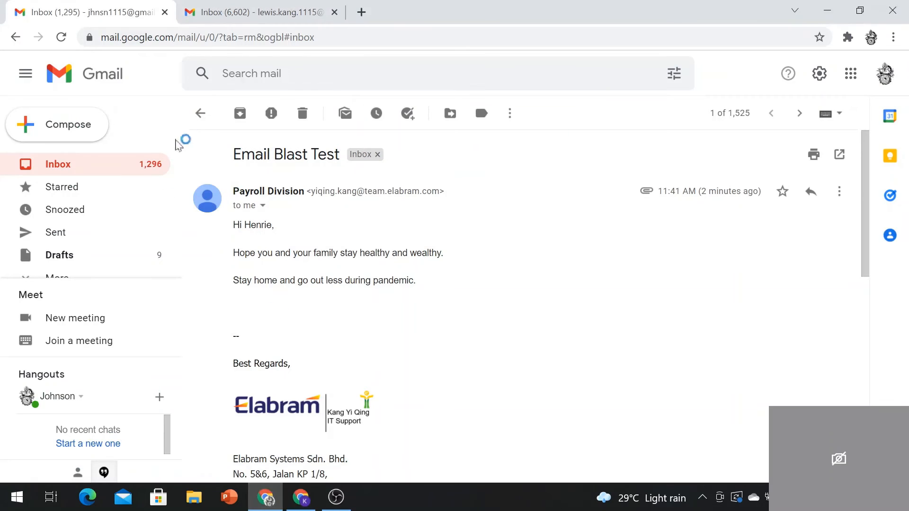
left_click(262, 6)
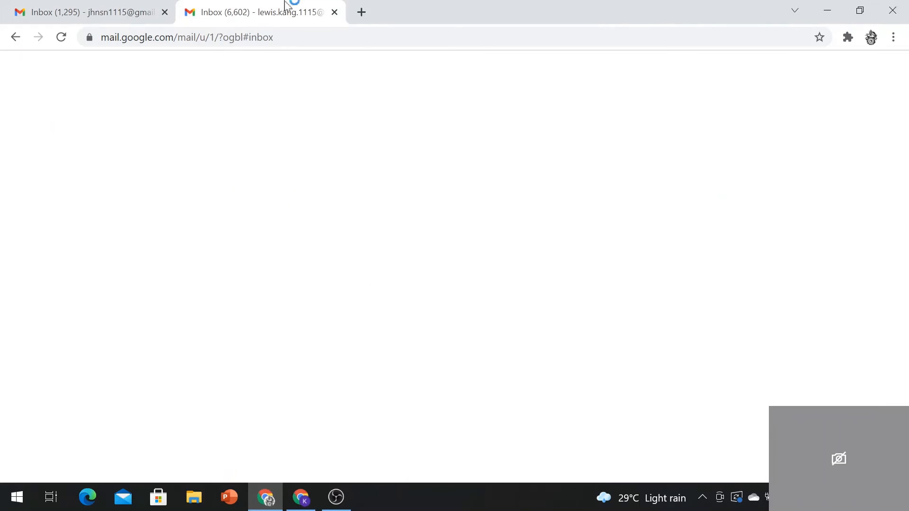
scroll(284, 170, "up", 12)
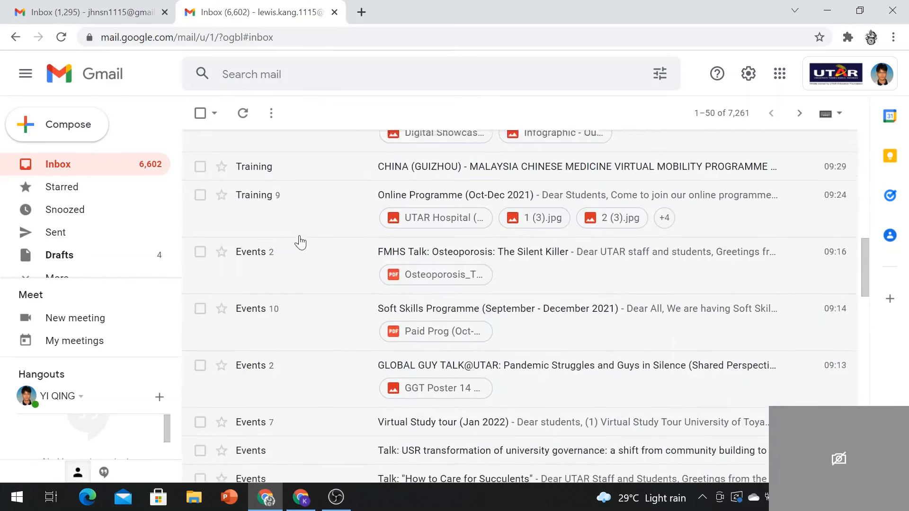
left_click(316, 170)
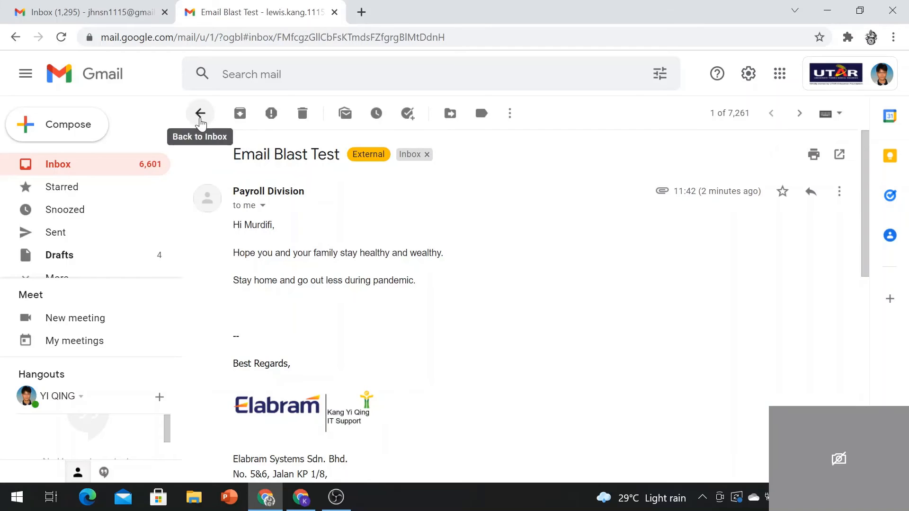
left_click(200, 113)
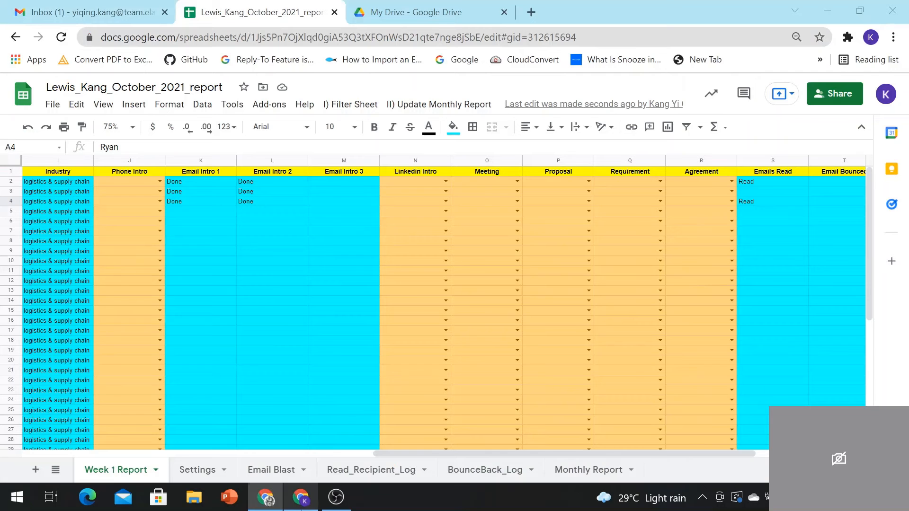
Step: Verify all three Email Blast rows read Read, then review the Read_Recipient_Log and BounceBack_Log sheets
left_click(301, 497)
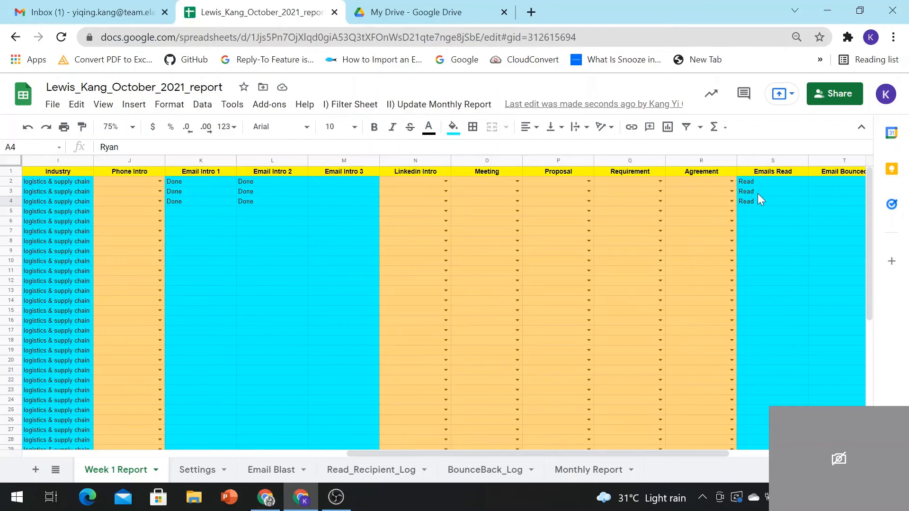
left_click_drag(671, 454, 626, 457)
left_click(270, 470)
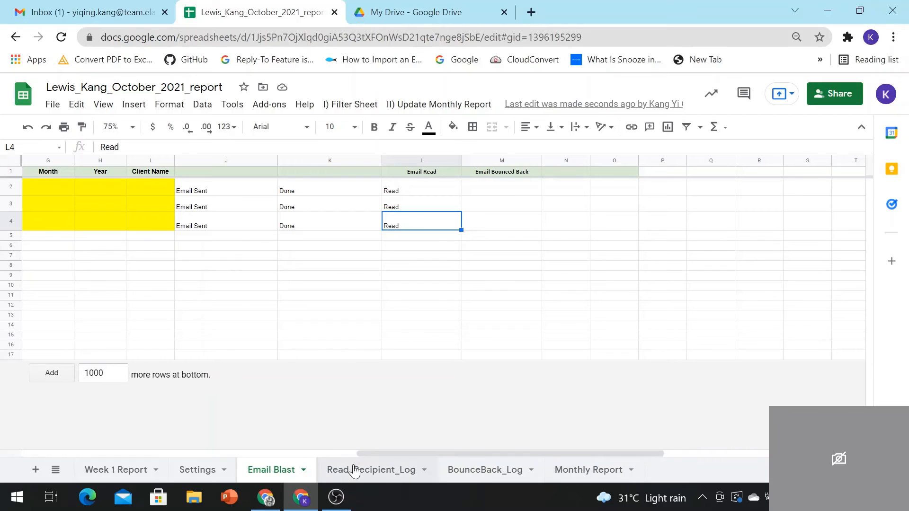
left_click(397, 468)
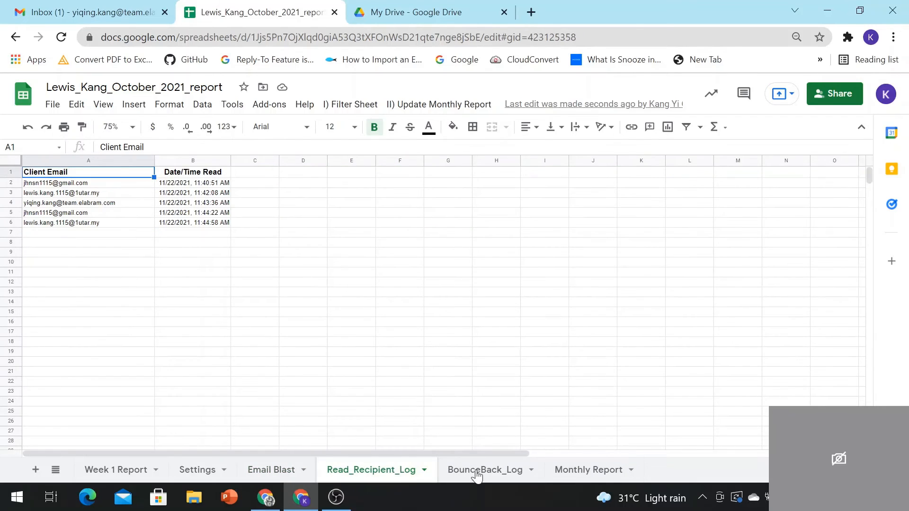
left_click(476, 471)
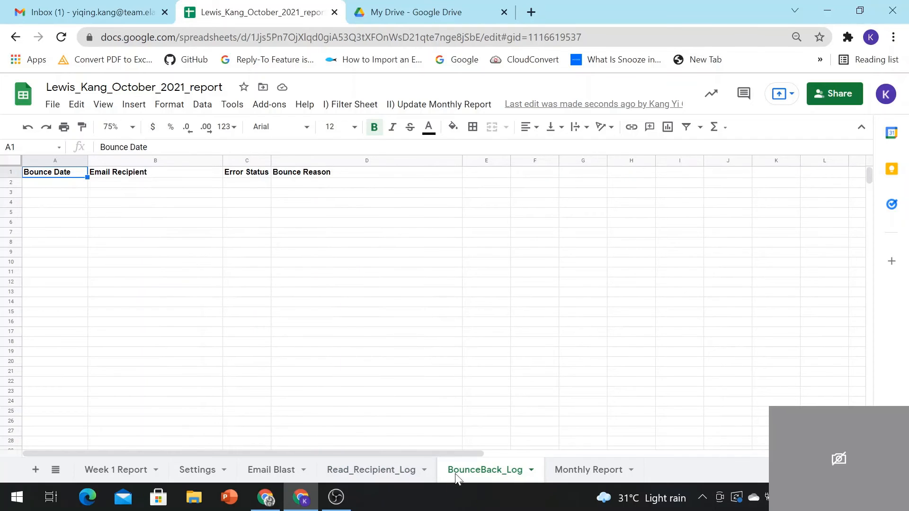
left_click(387, 470)
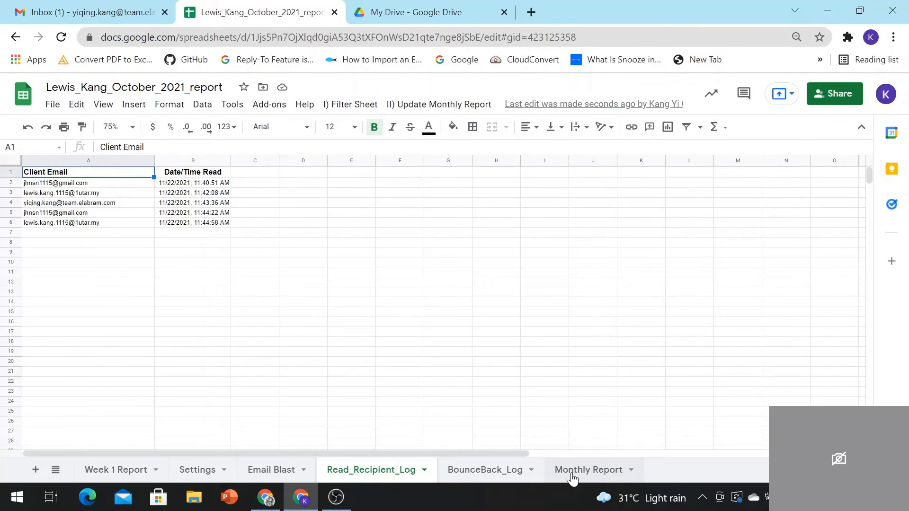
Step: Look over the Monthly Report sheet and its II) Update Monthly Report menu without running anything
left_click(571, 474)
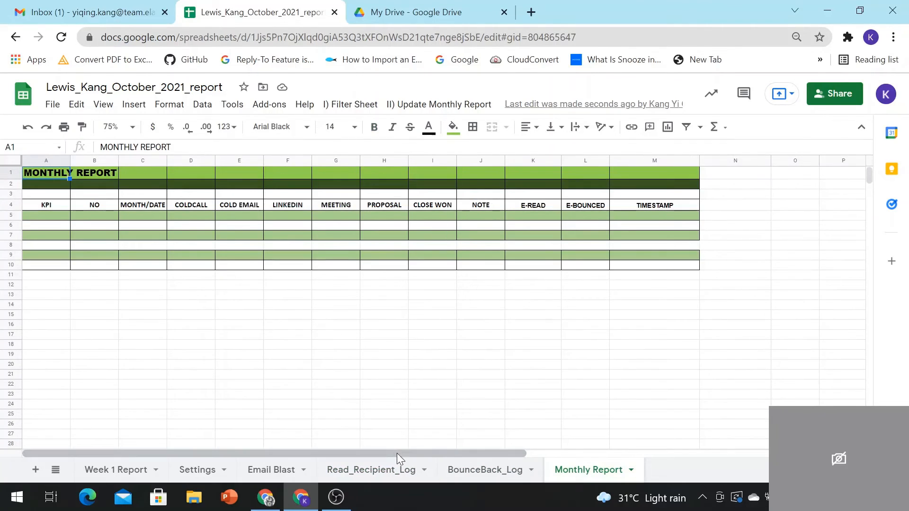
left_click_drag(397, 453, 313, 448)
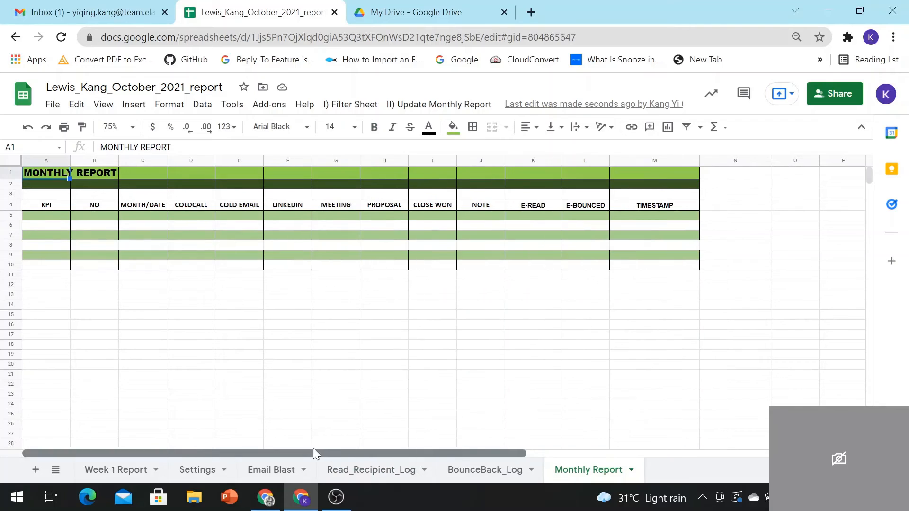
left_click(432, 106)
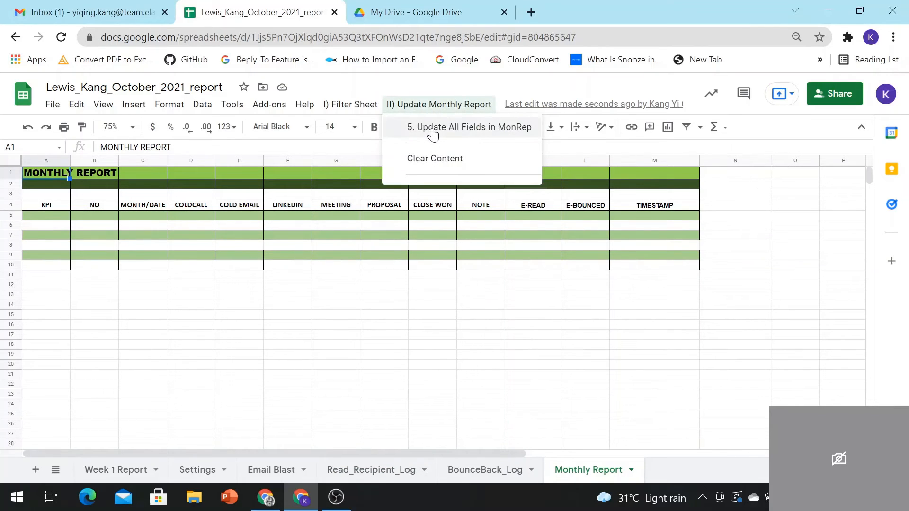
left_click(263, 227)
left_click(337, 227)
Step: Return to Week 1 Report and bring the Phone Intro and Linkedin Intro columns into view
left_click(129, 470)
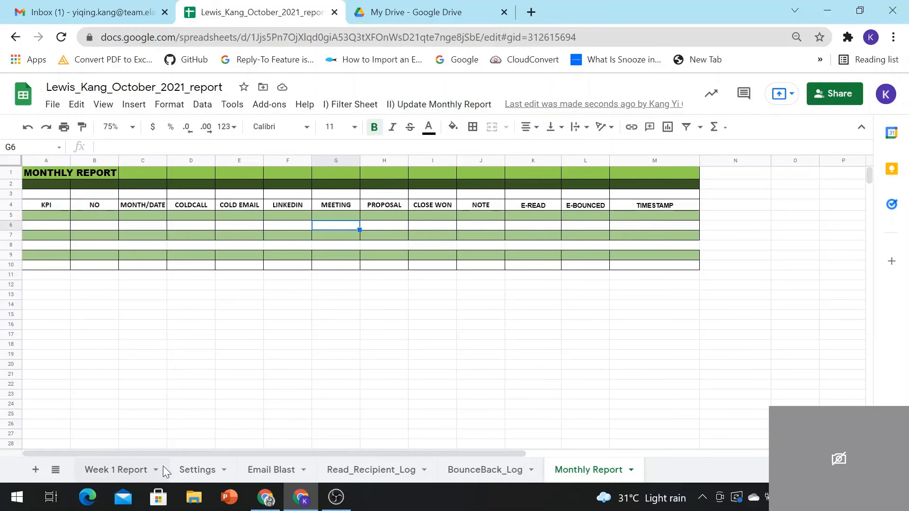
left_click_drag(312, 456, 663, 475)
left_click(159, 261)
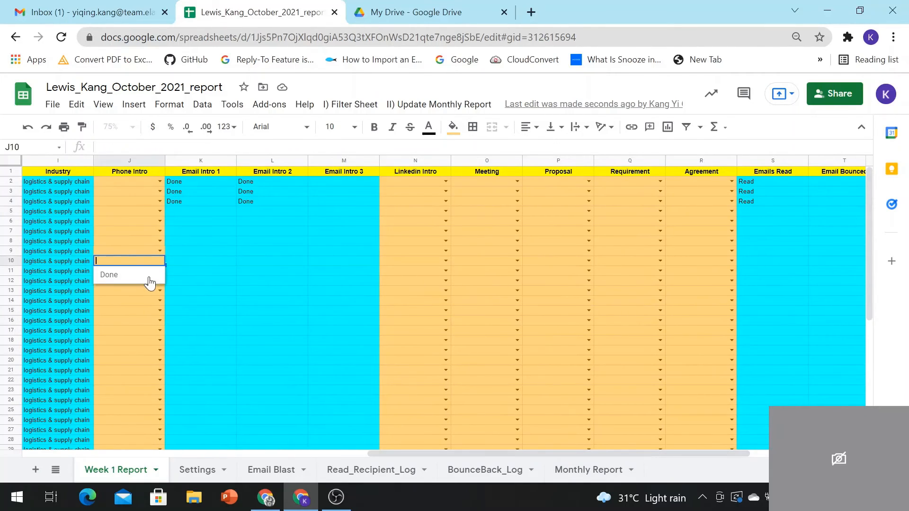
Step: Mark Phone Intro for row 10 and Linkedin Intro for rows 10, 12 and 15 as Done
left_click(144, 279)
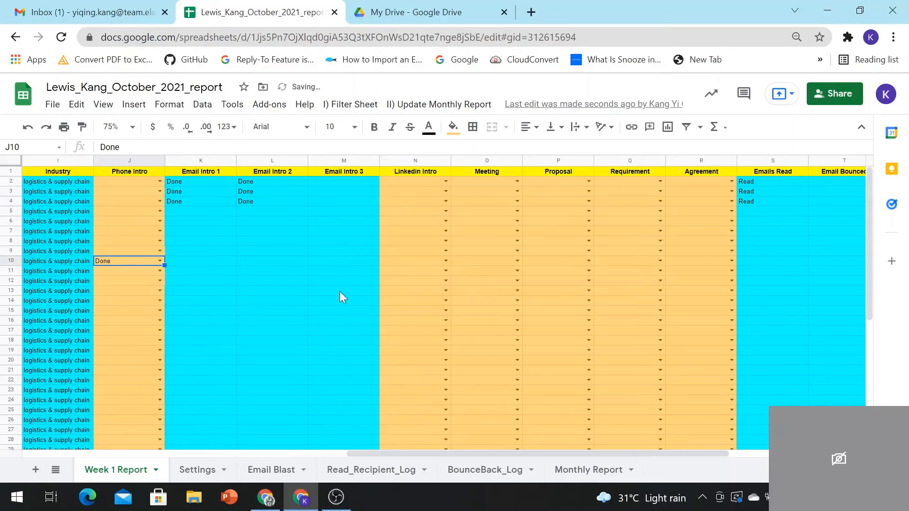
left_click(445, 280)
left_click(433, 296)
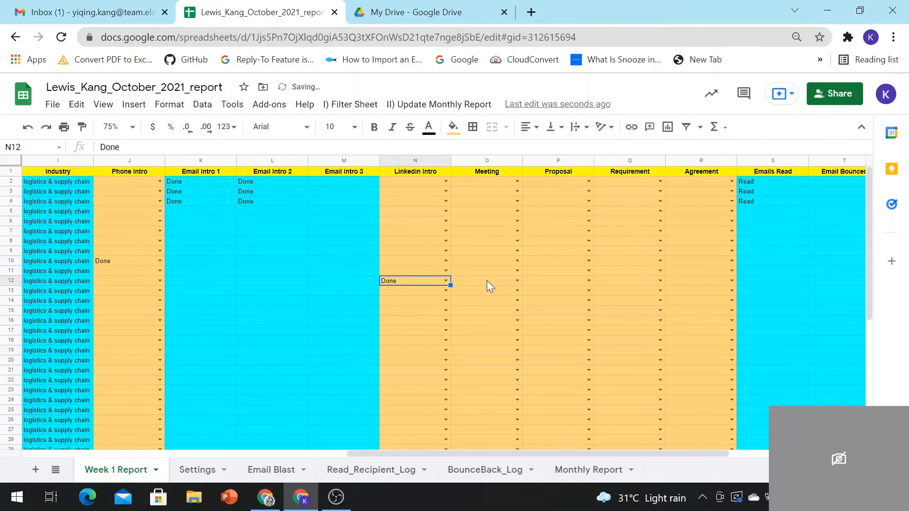
left_click(447, 260)
left_click(441, 277)
left_click(446, 311)
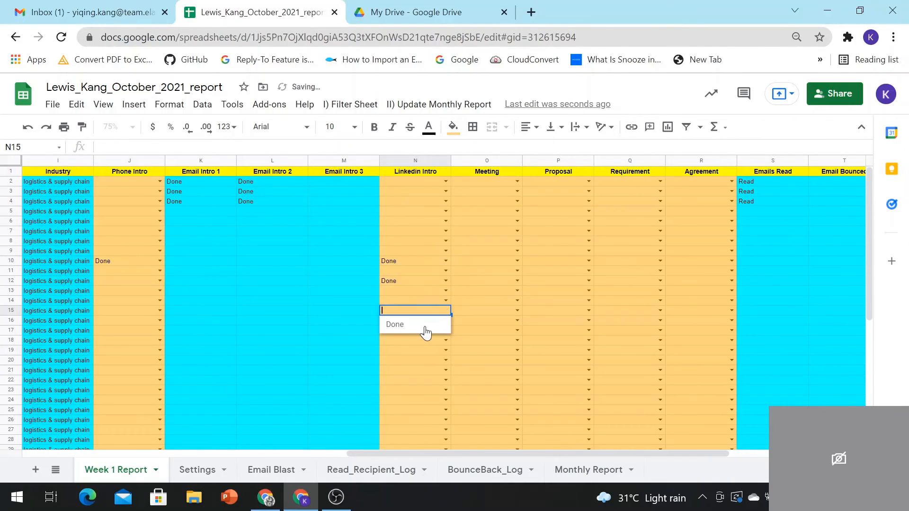
left_click(397, 325)
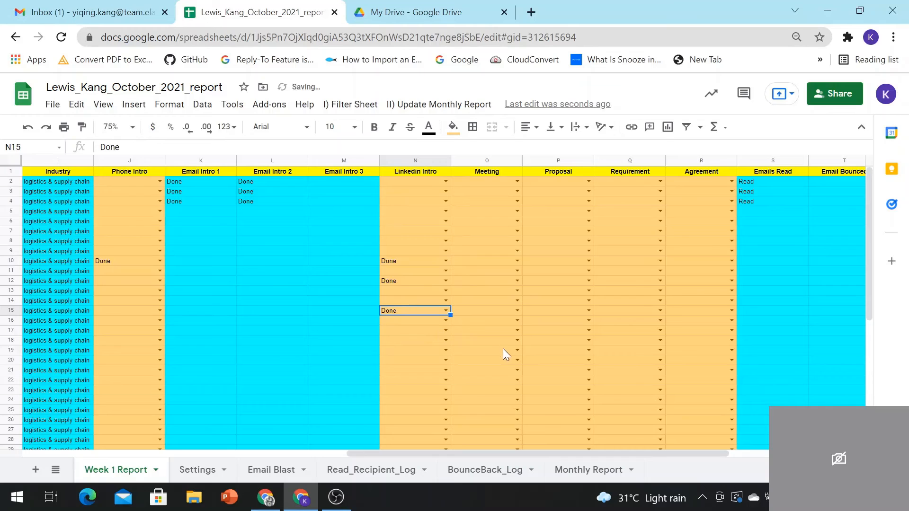
Step: Run II) Update Monthly Report > 5. Update All Fields in MonRep and view the Monthly Report results
left_click(411, 108)
left_click(426, 129)
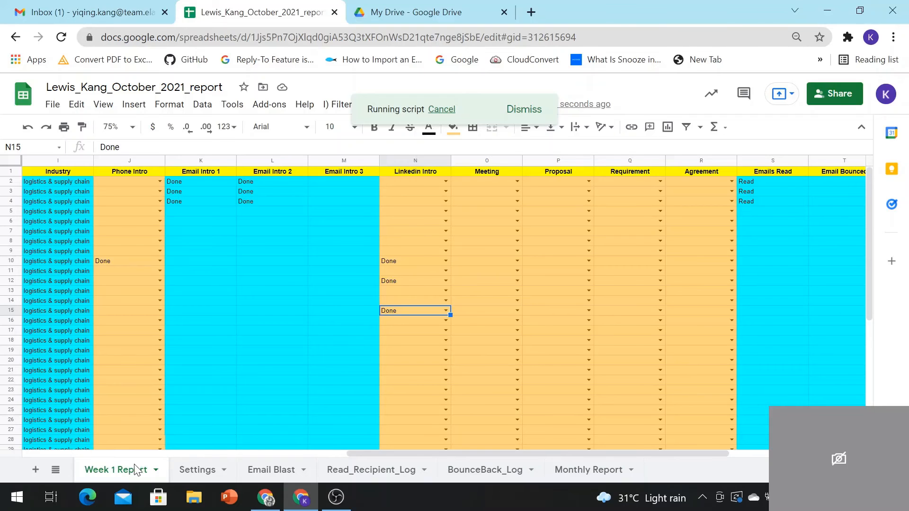
left_click(568, 470)
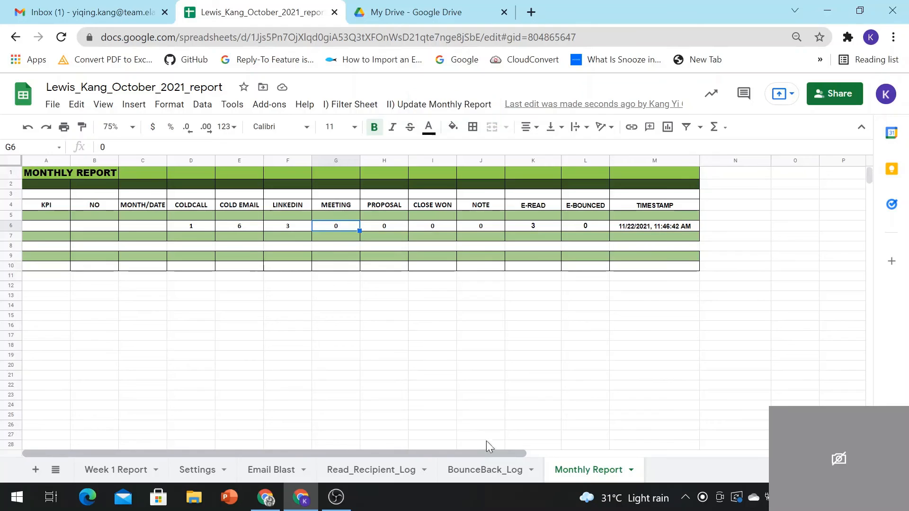
left_click(182, 228)
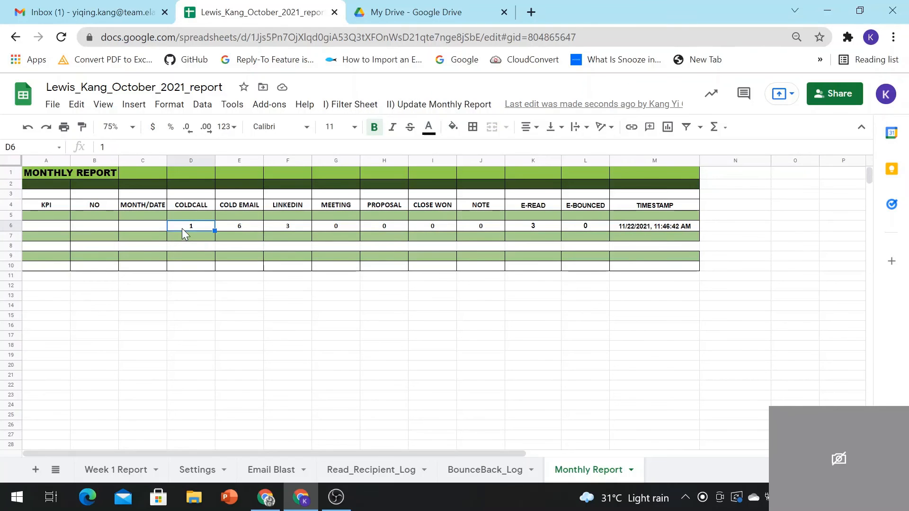
left_click(124, 470)
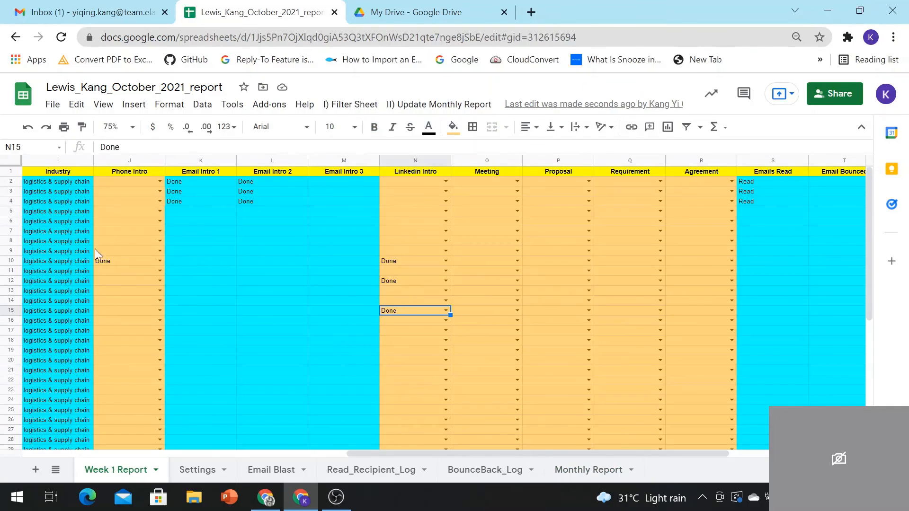
left_click(147, 282)
left_click_drag(211, 184, 279, 202)
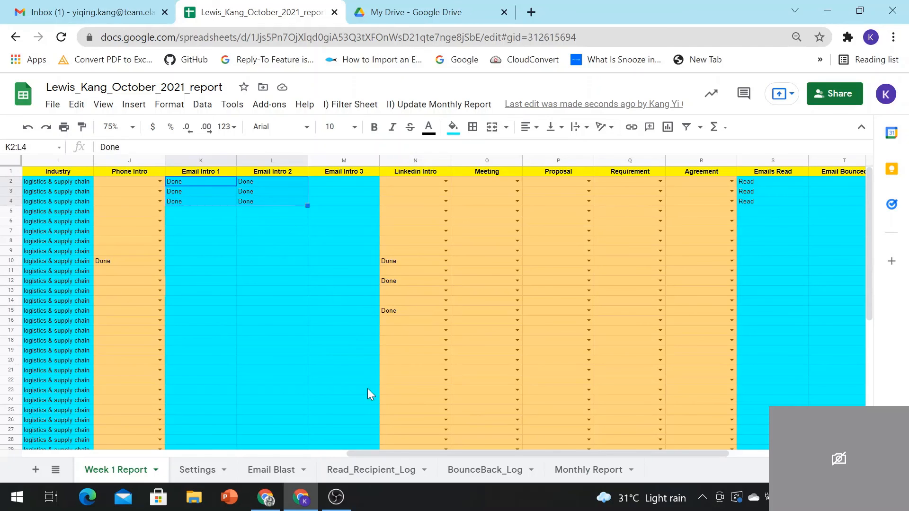
left_click(279, 474)
left_click(576, 471)
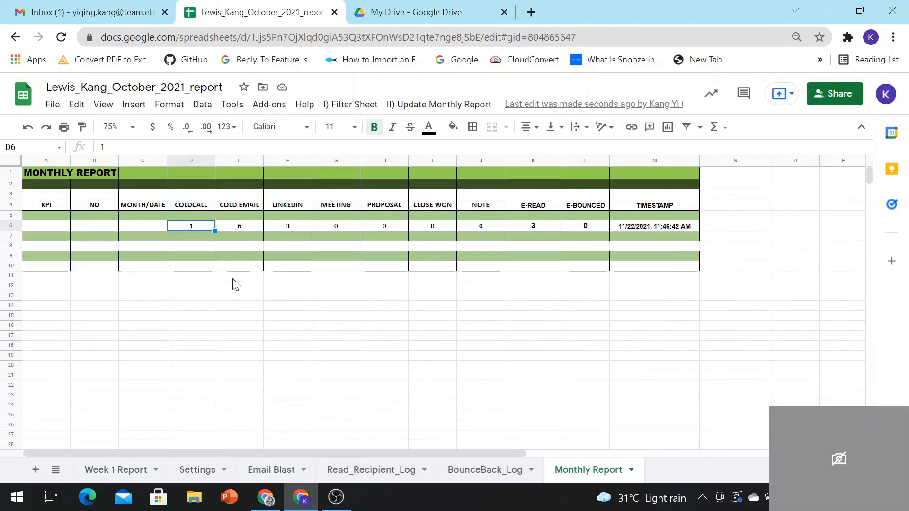
left_click(239, 225)
left_click(289, 227)
left_click(122, 469)
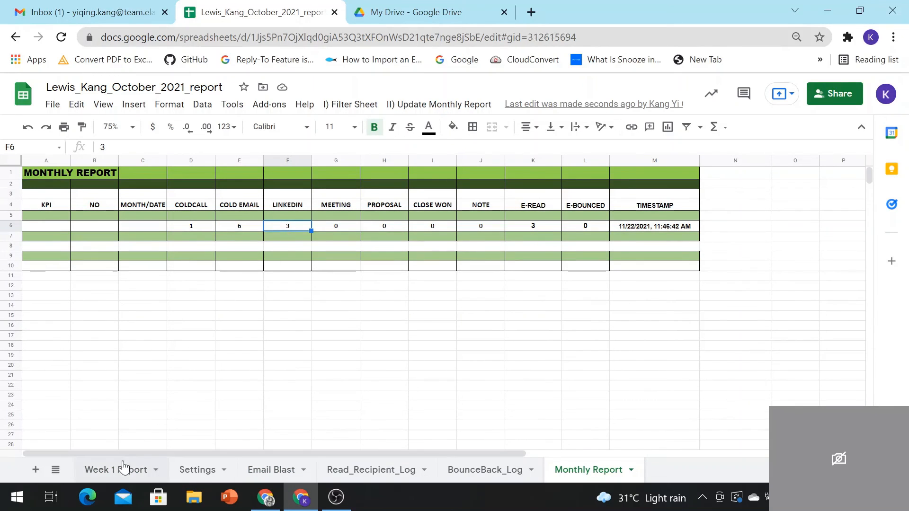
scroll(398, 308, "down", 5)
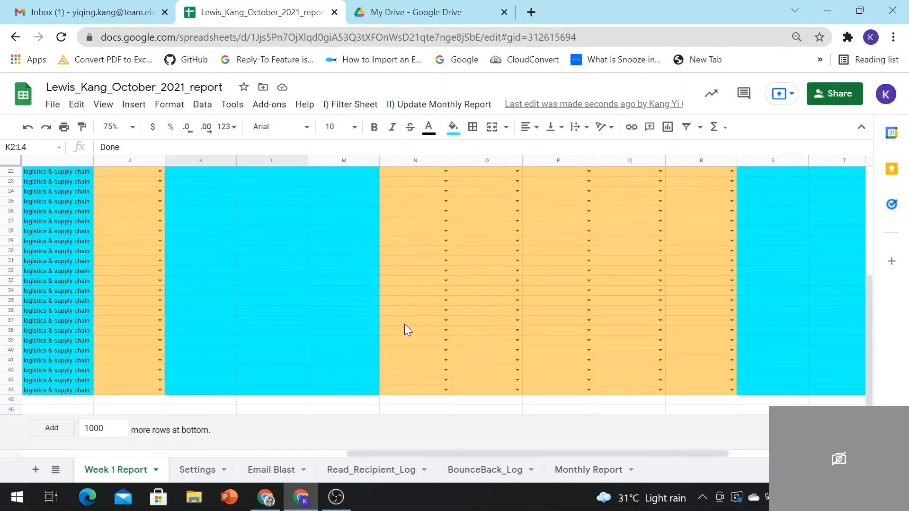
scroll(416, 293, "up", 5)
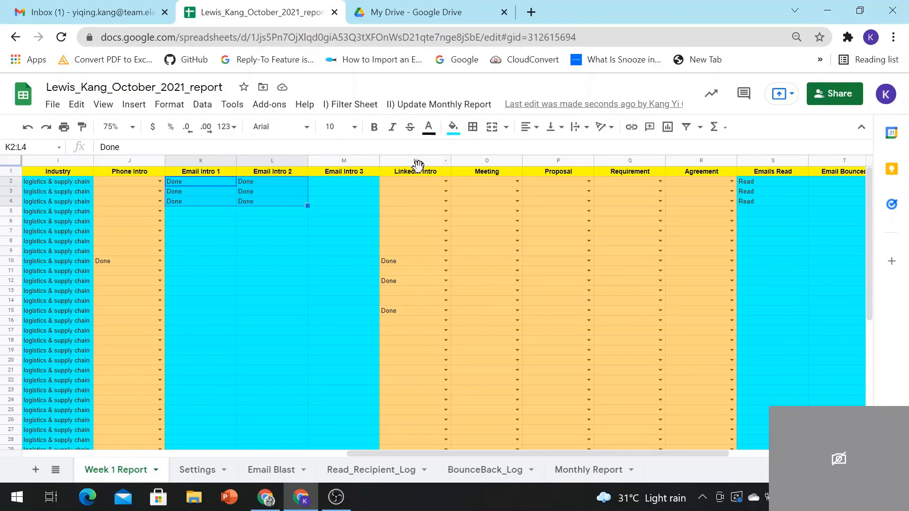
left_click(588, 470)
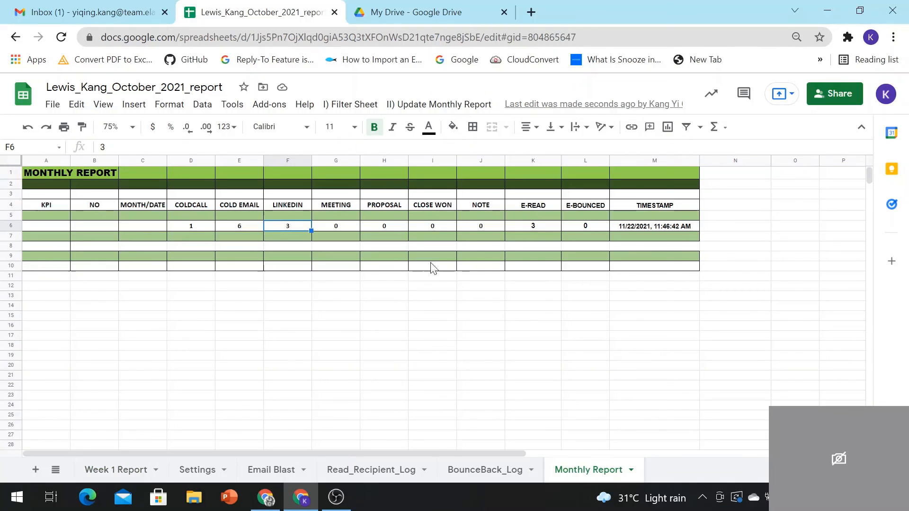
left_click(537, 226)
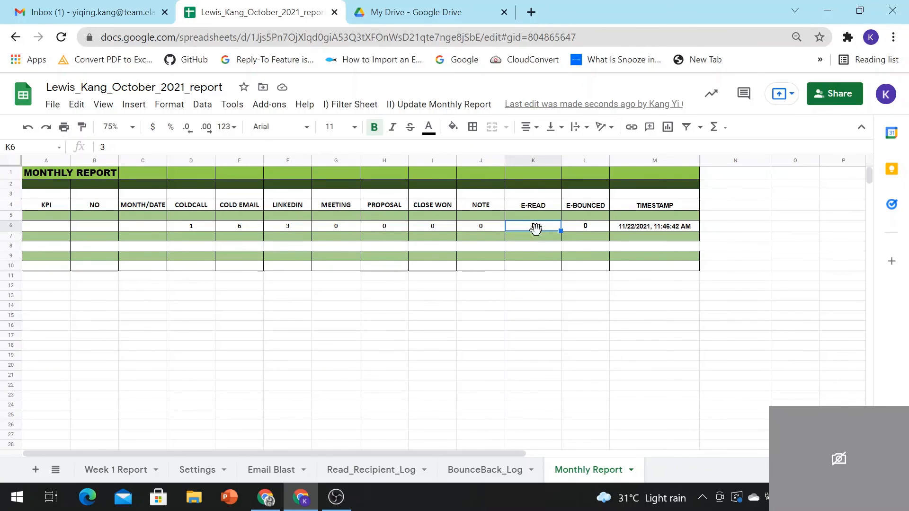
left_click(149, 469)
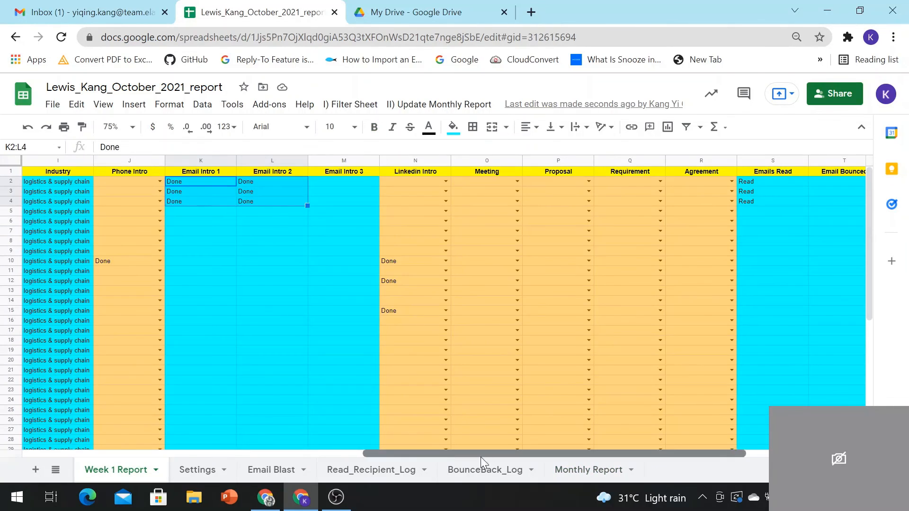
left_click_drag(481, 457, 523, 458)
scroll(387, 337, "down", 2)
scroll(374, 266, "up", 2)
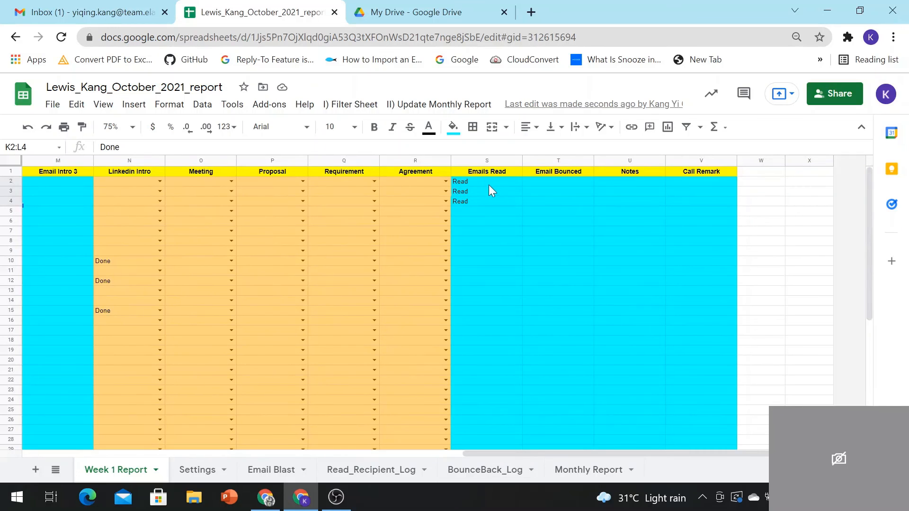
left_click(480, 200)
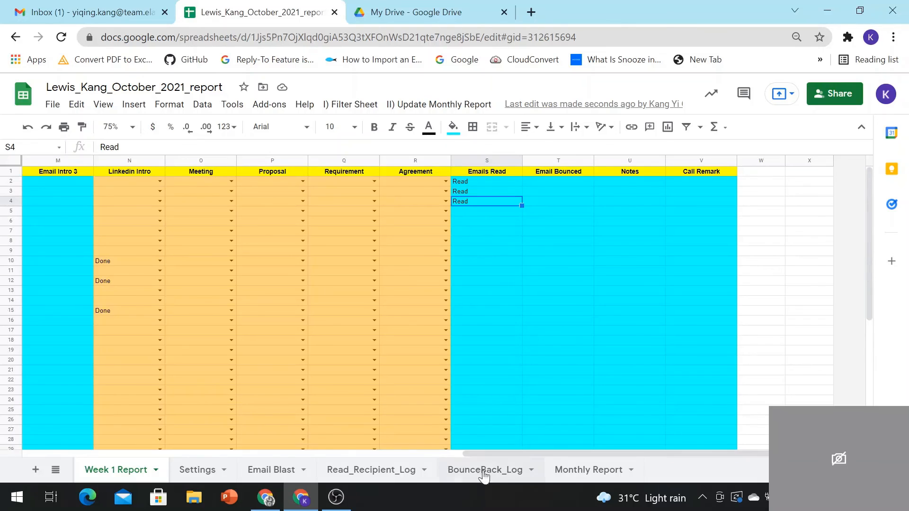
left_click(582, 470)
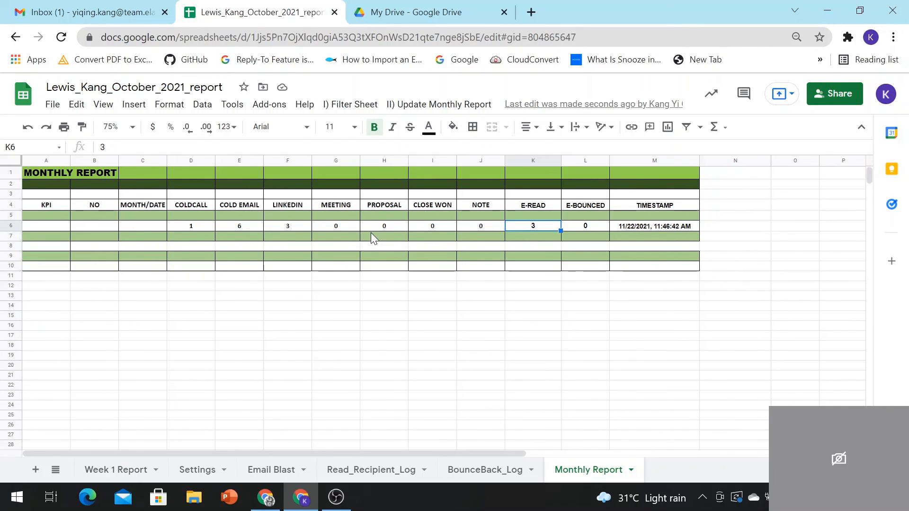
left_click(100, 469)
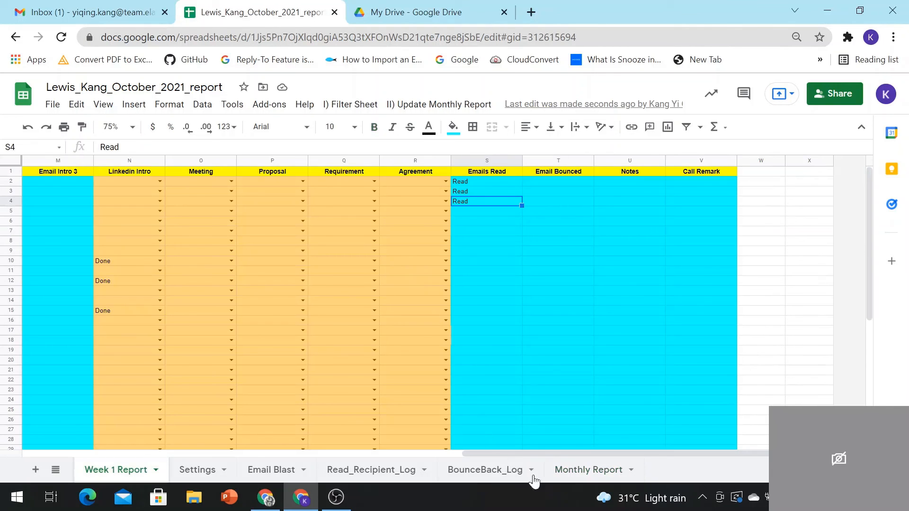
left_click(575, 468)
left_click(432, 112)
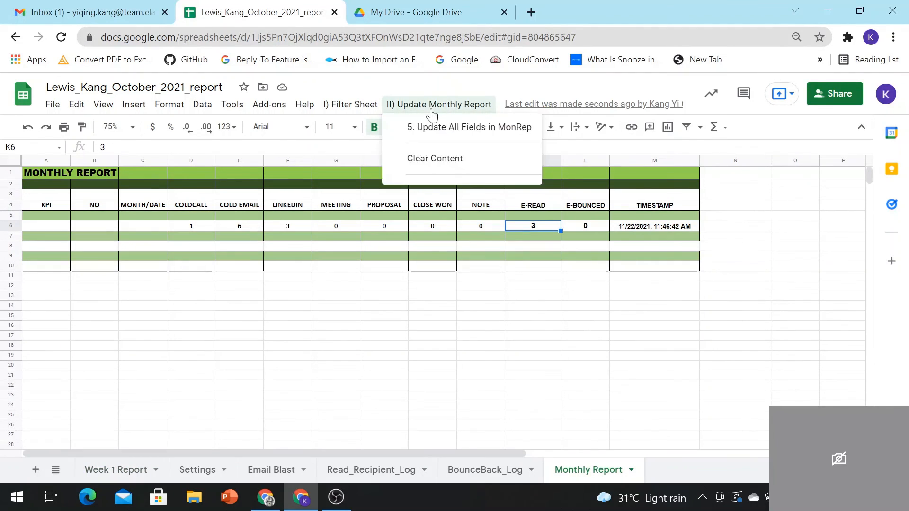
left_click(432, 112)
left_click(433, 111)
left_click(593, 223)
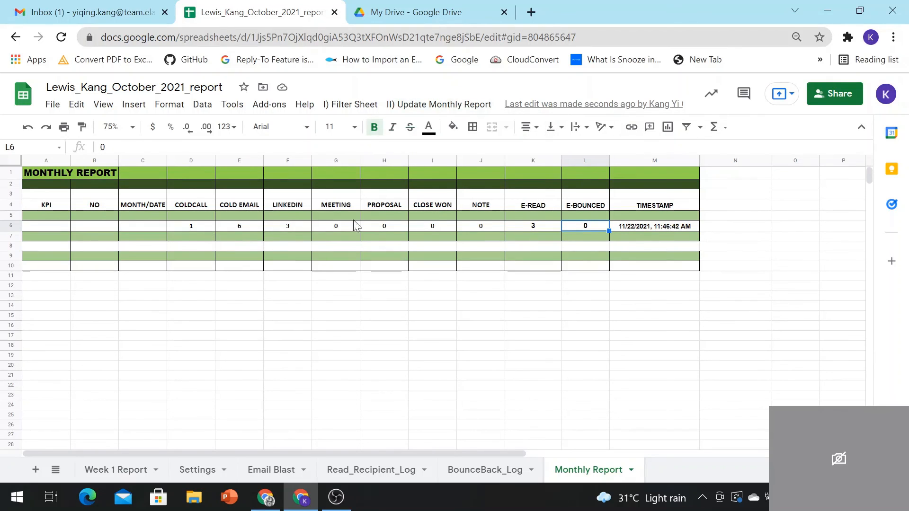
left_click(209, 227)
left_click(656, 227)
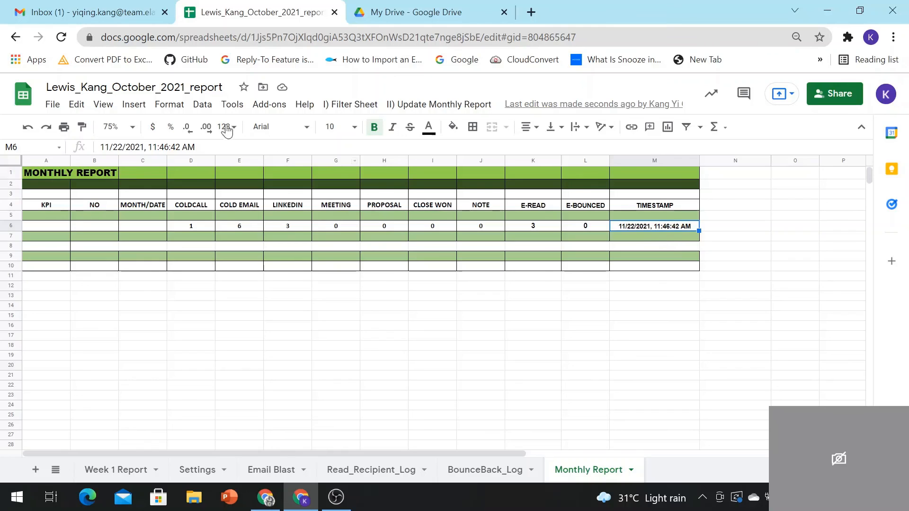
left_click(458, 115)
left_click(460, 125)
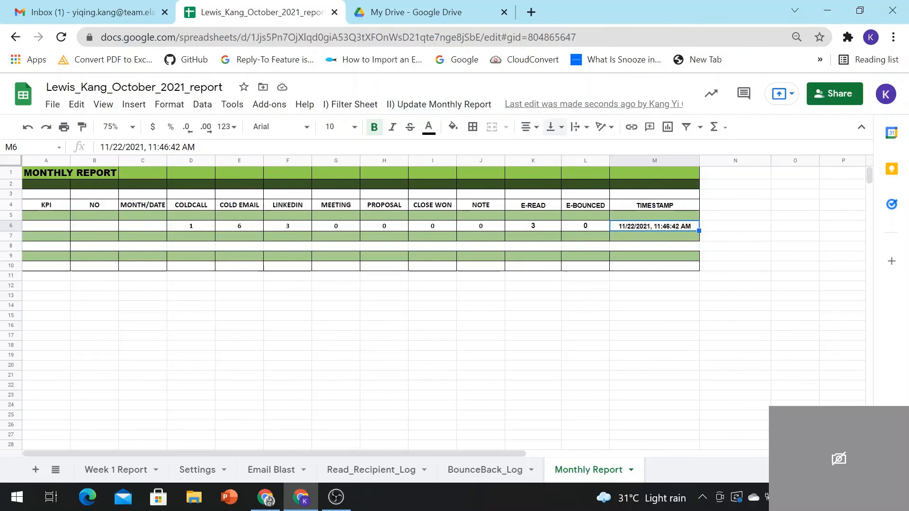